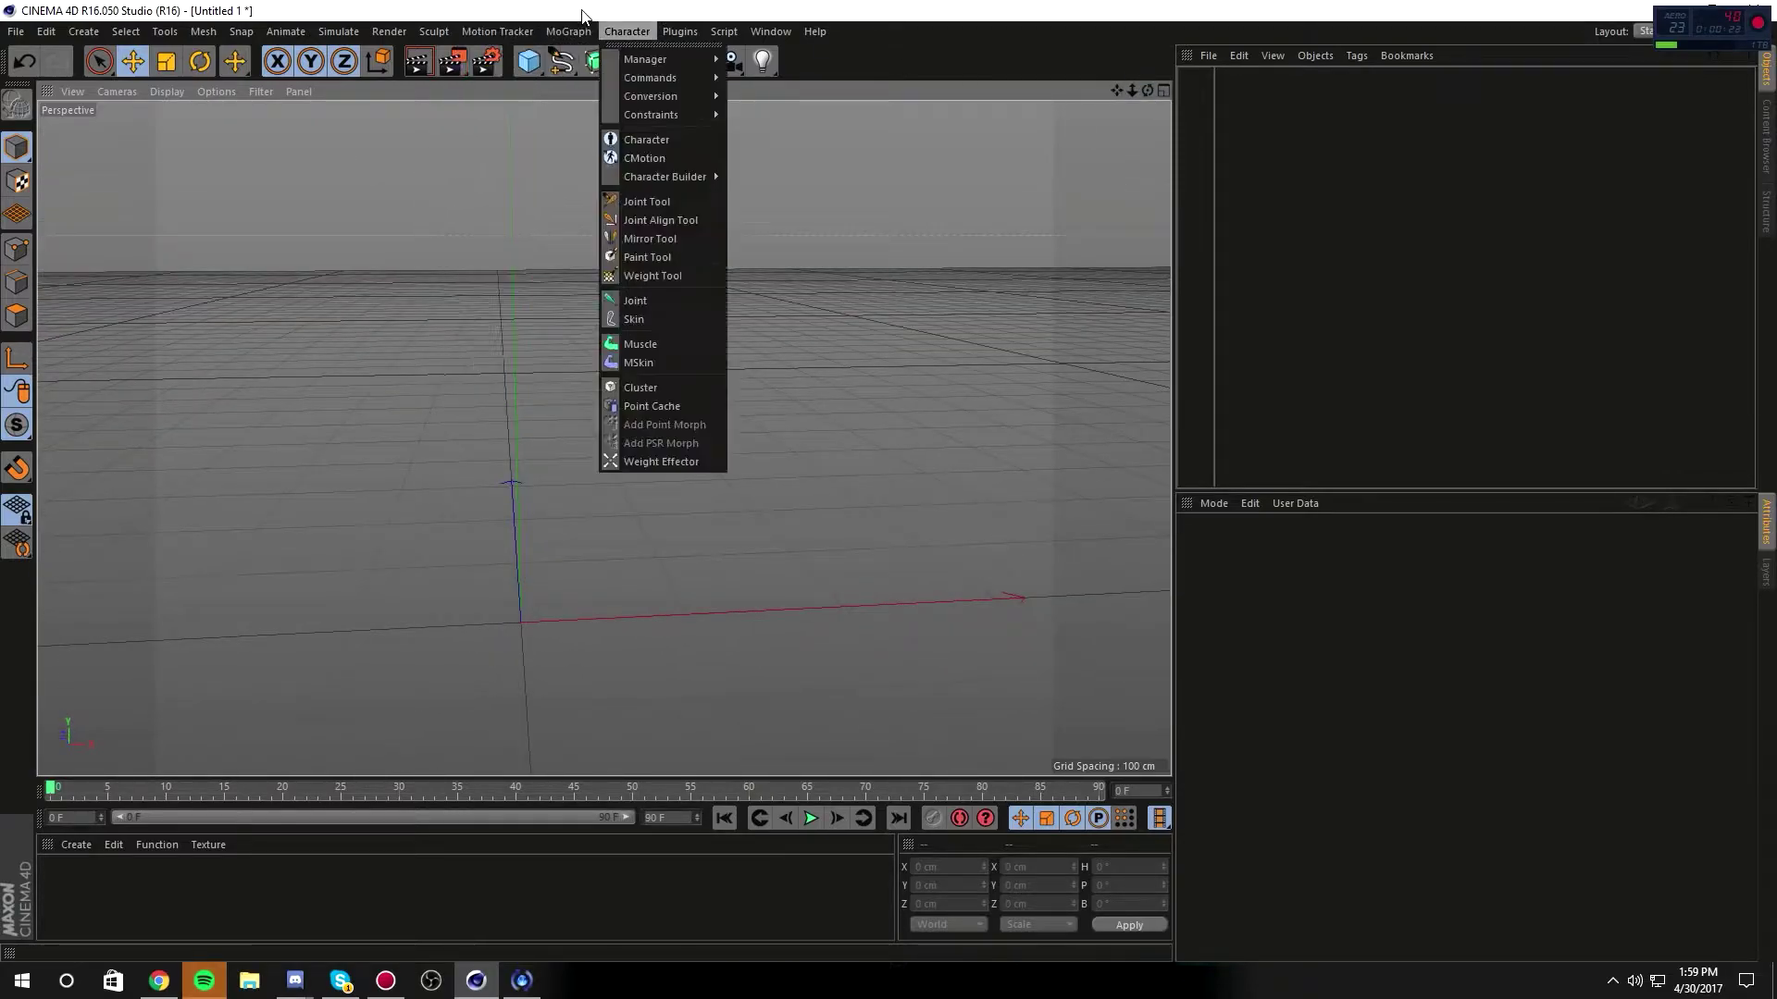
Step: Add a MoText object, align it to Middle, and select its placeholder text for replacement
mouse_move(568, 31)
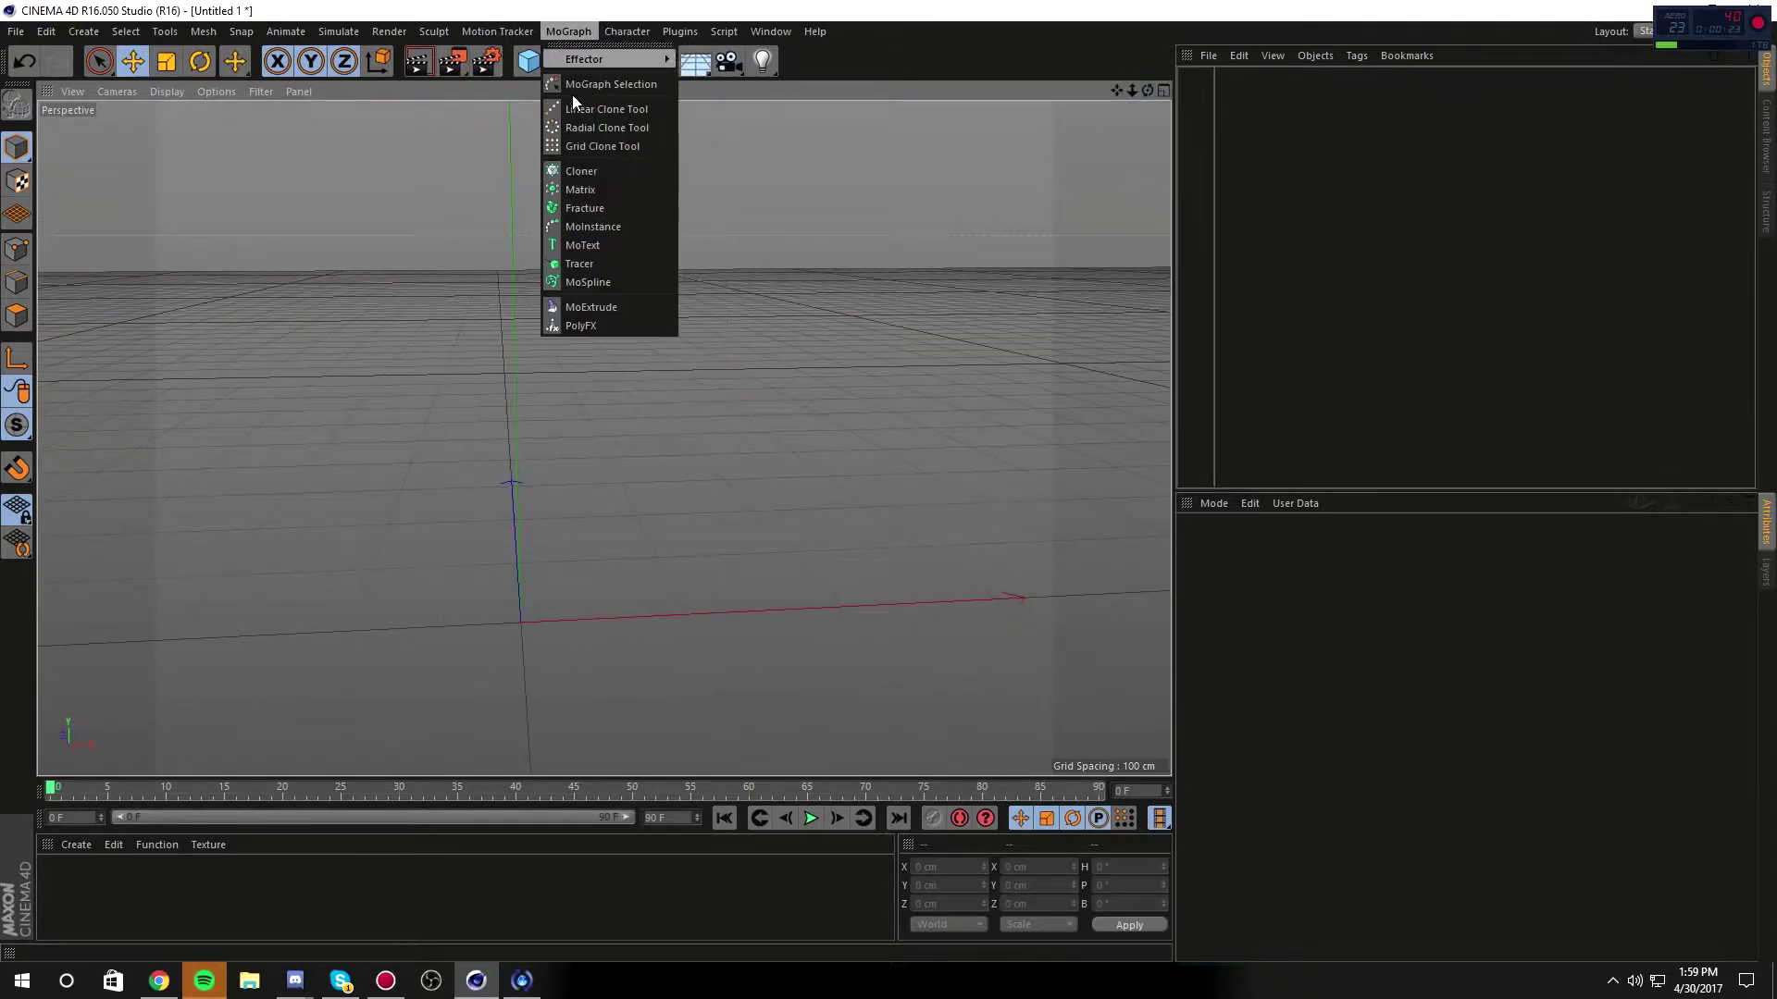
left_click(581, 245)
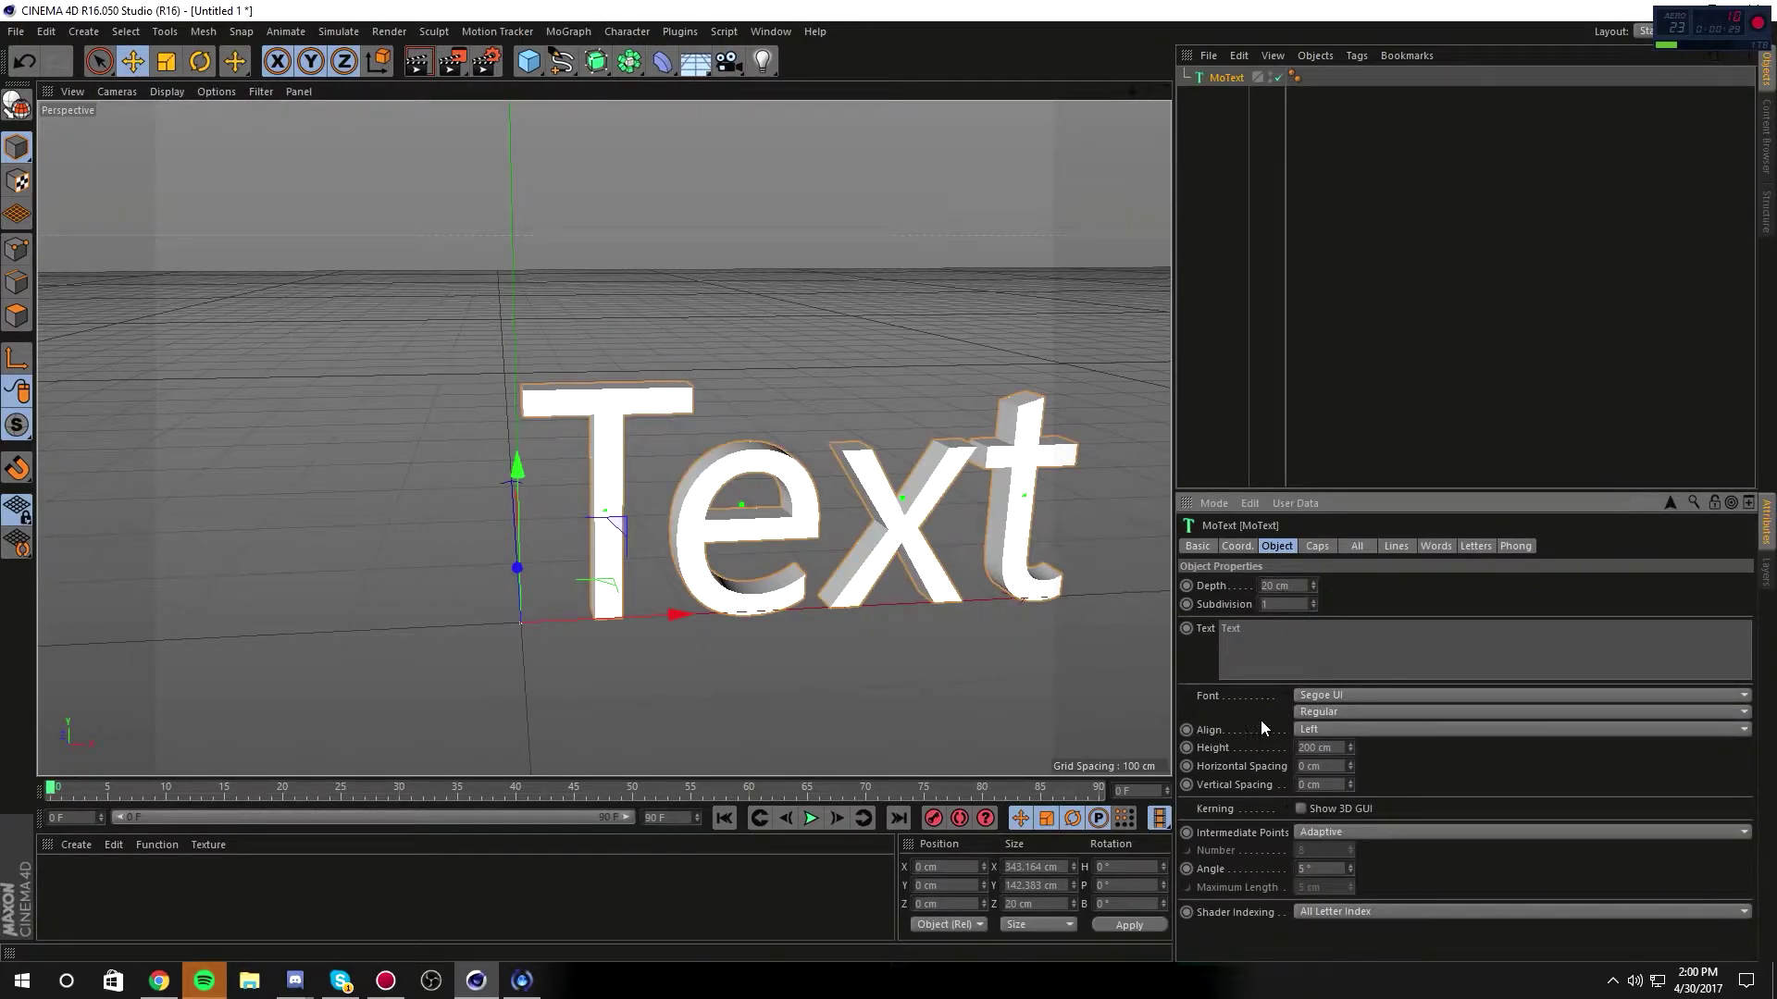
left_click(1307, 729)
left_click(1310, 765)
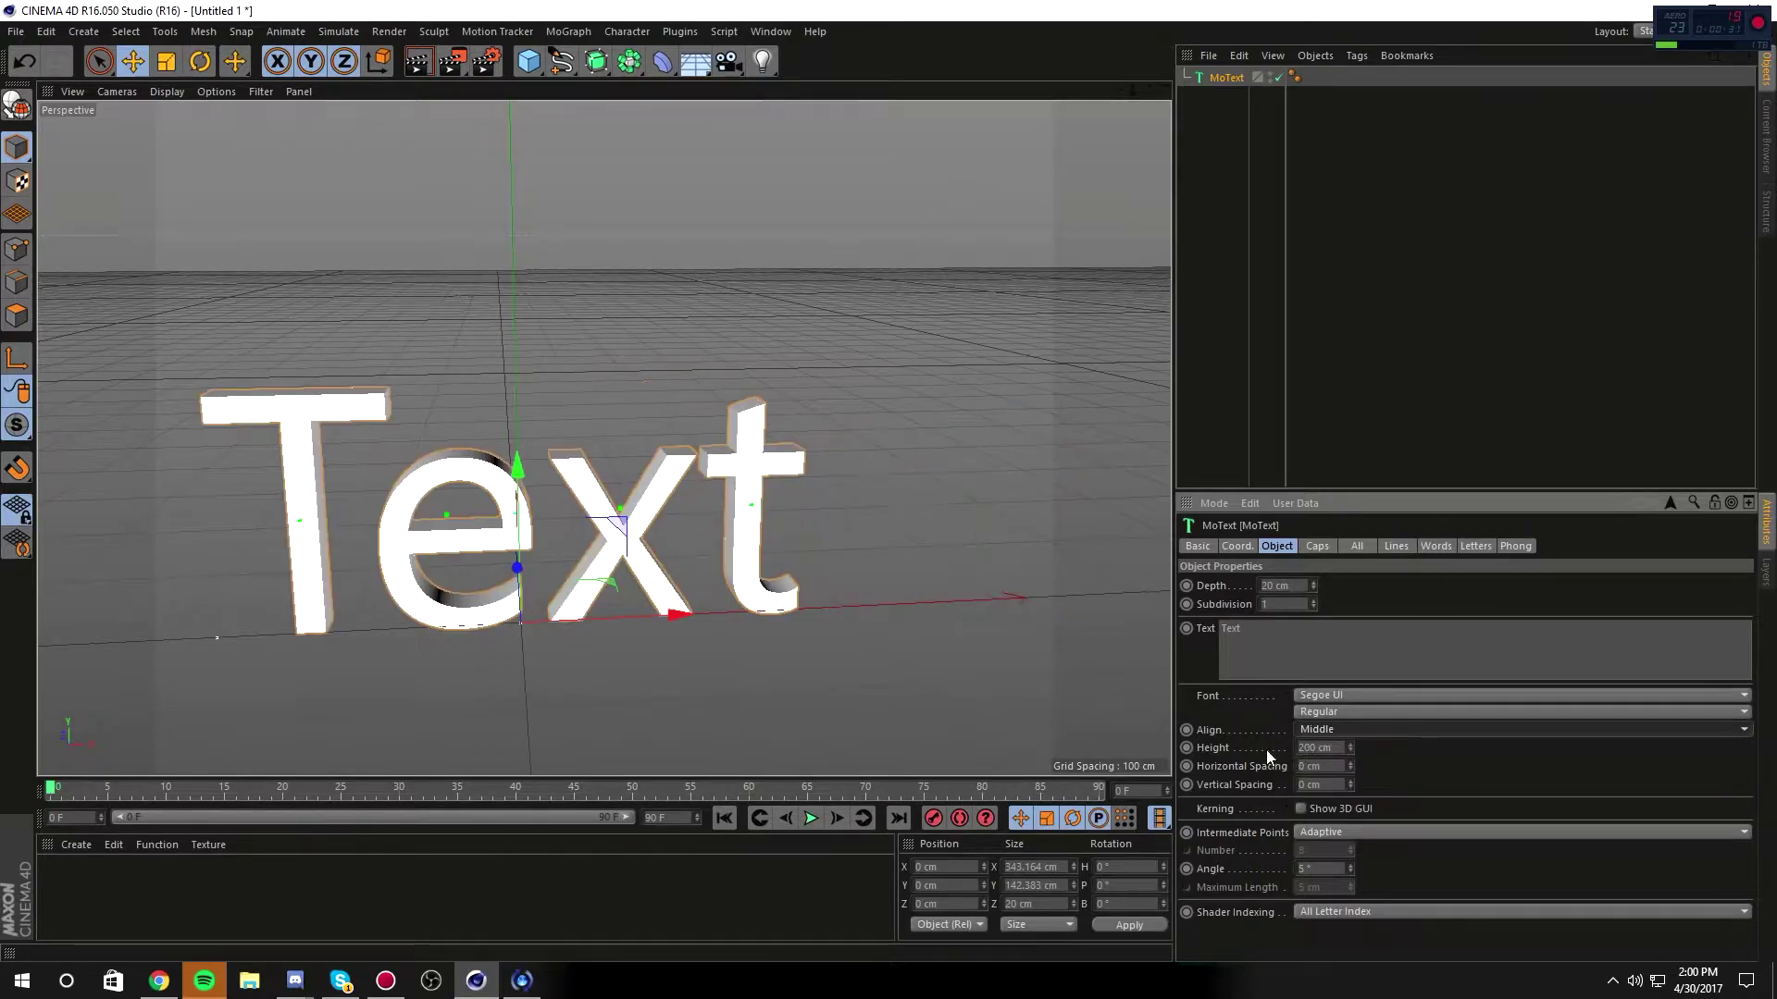
double_click(1266, 629)
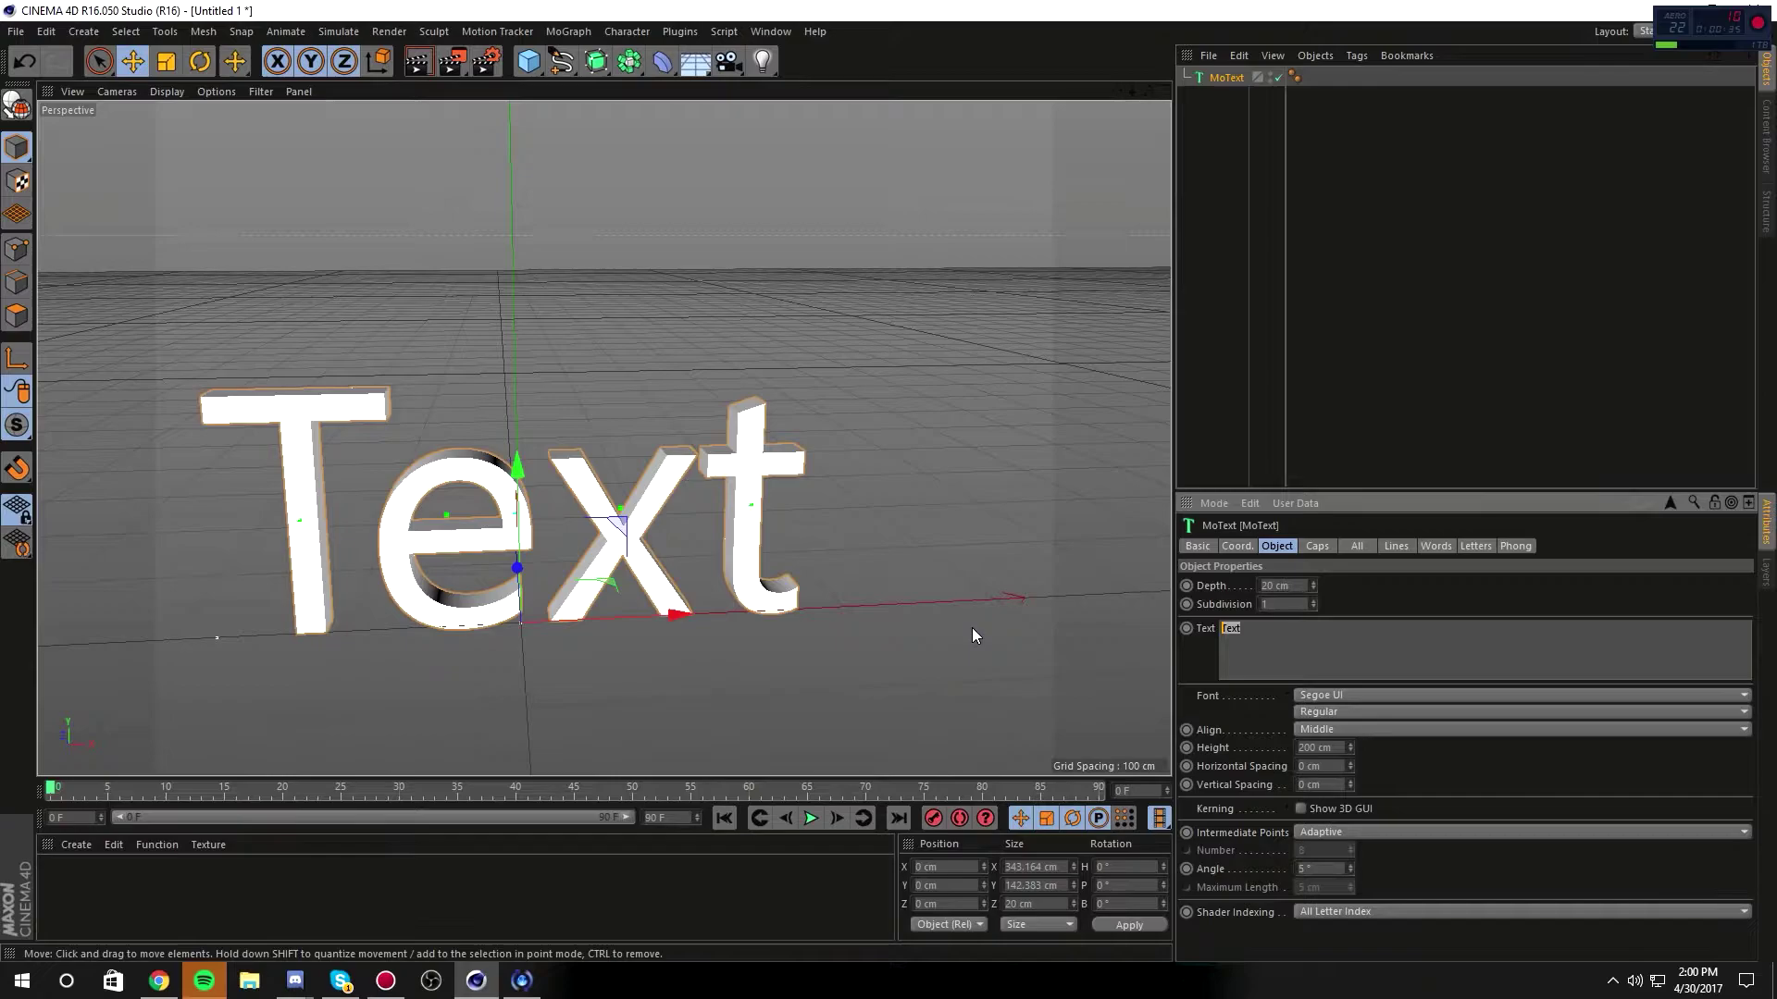
key("Left")
key("ctrl+a")
Step: Change the text to NAME and set its font to Longhaul
type("NAME")
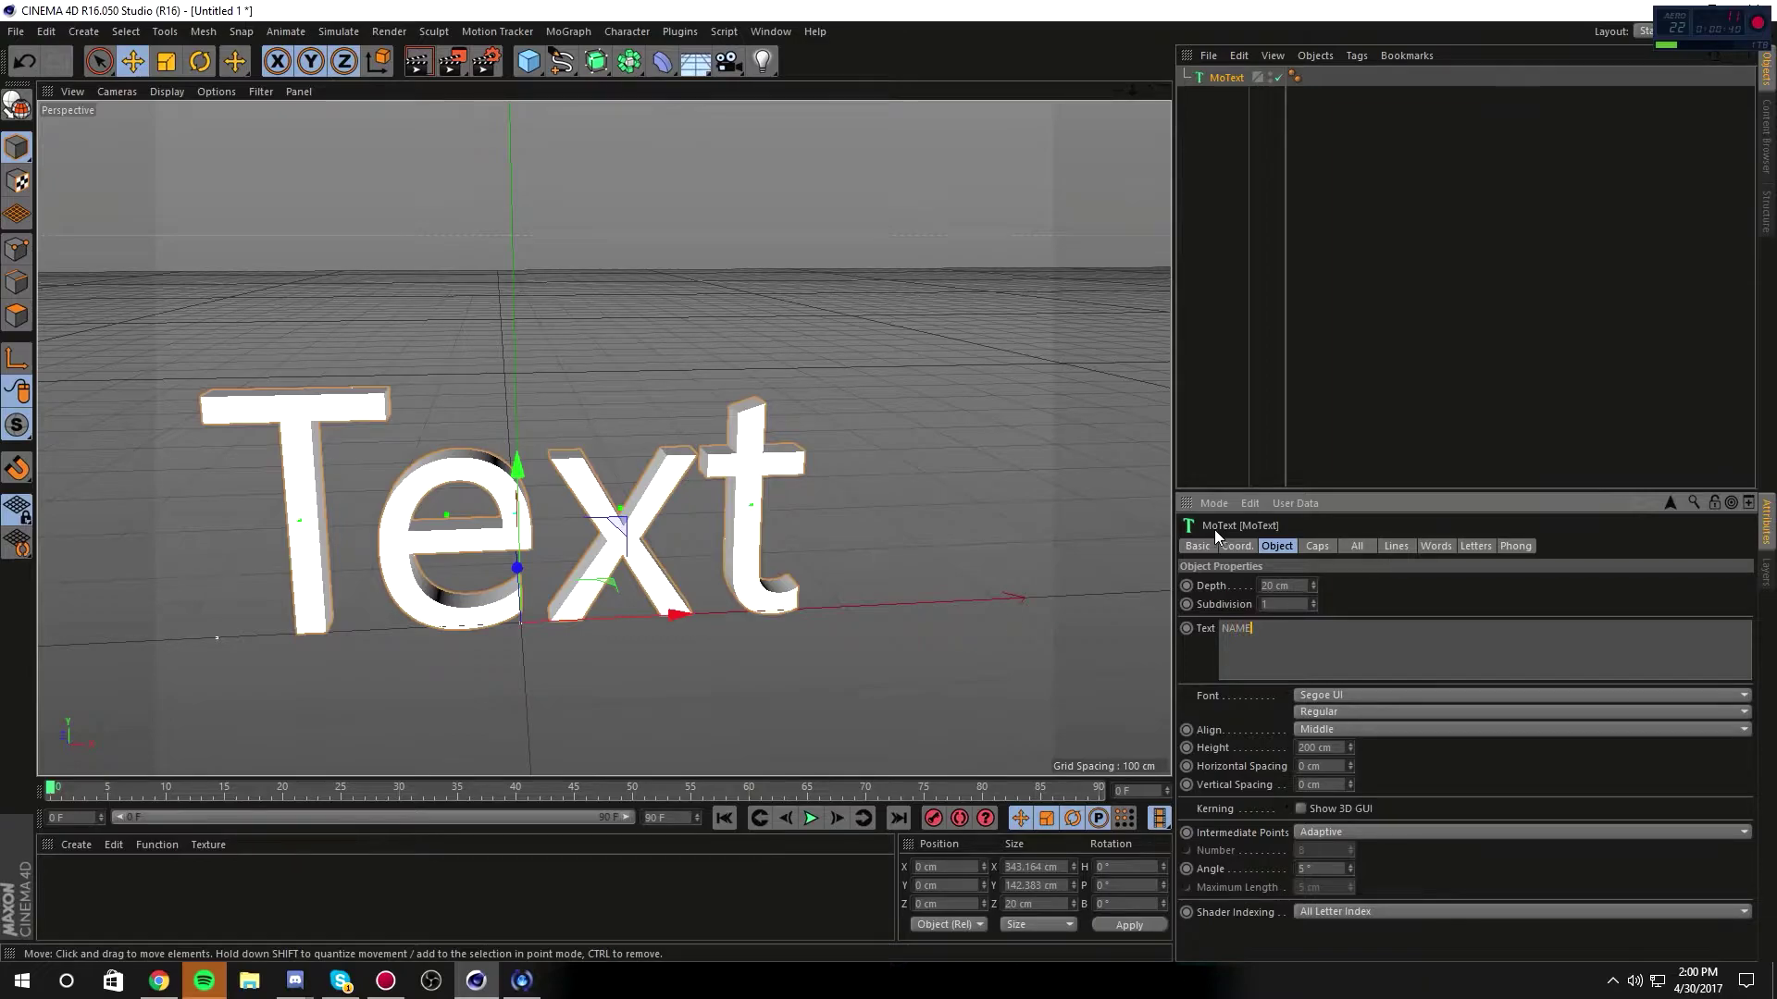
left_click(1388, 607)
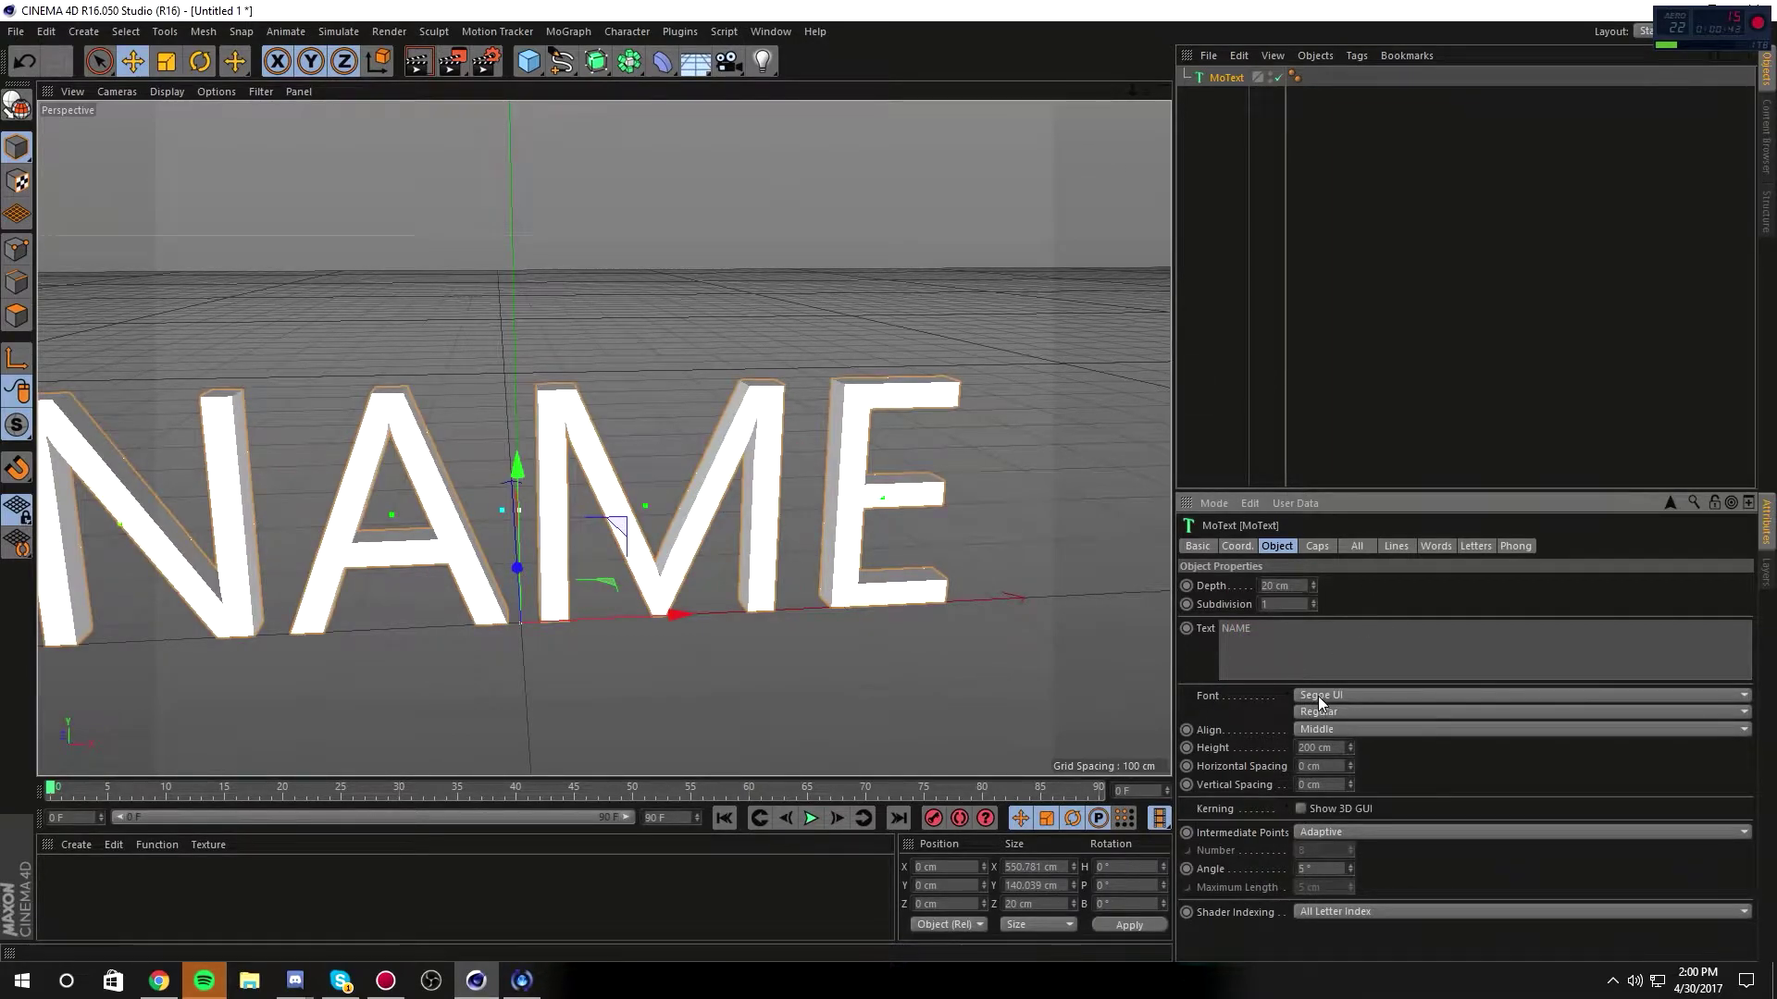
left_click(1321, 695)
scroll(1395, 659, "up", 10)
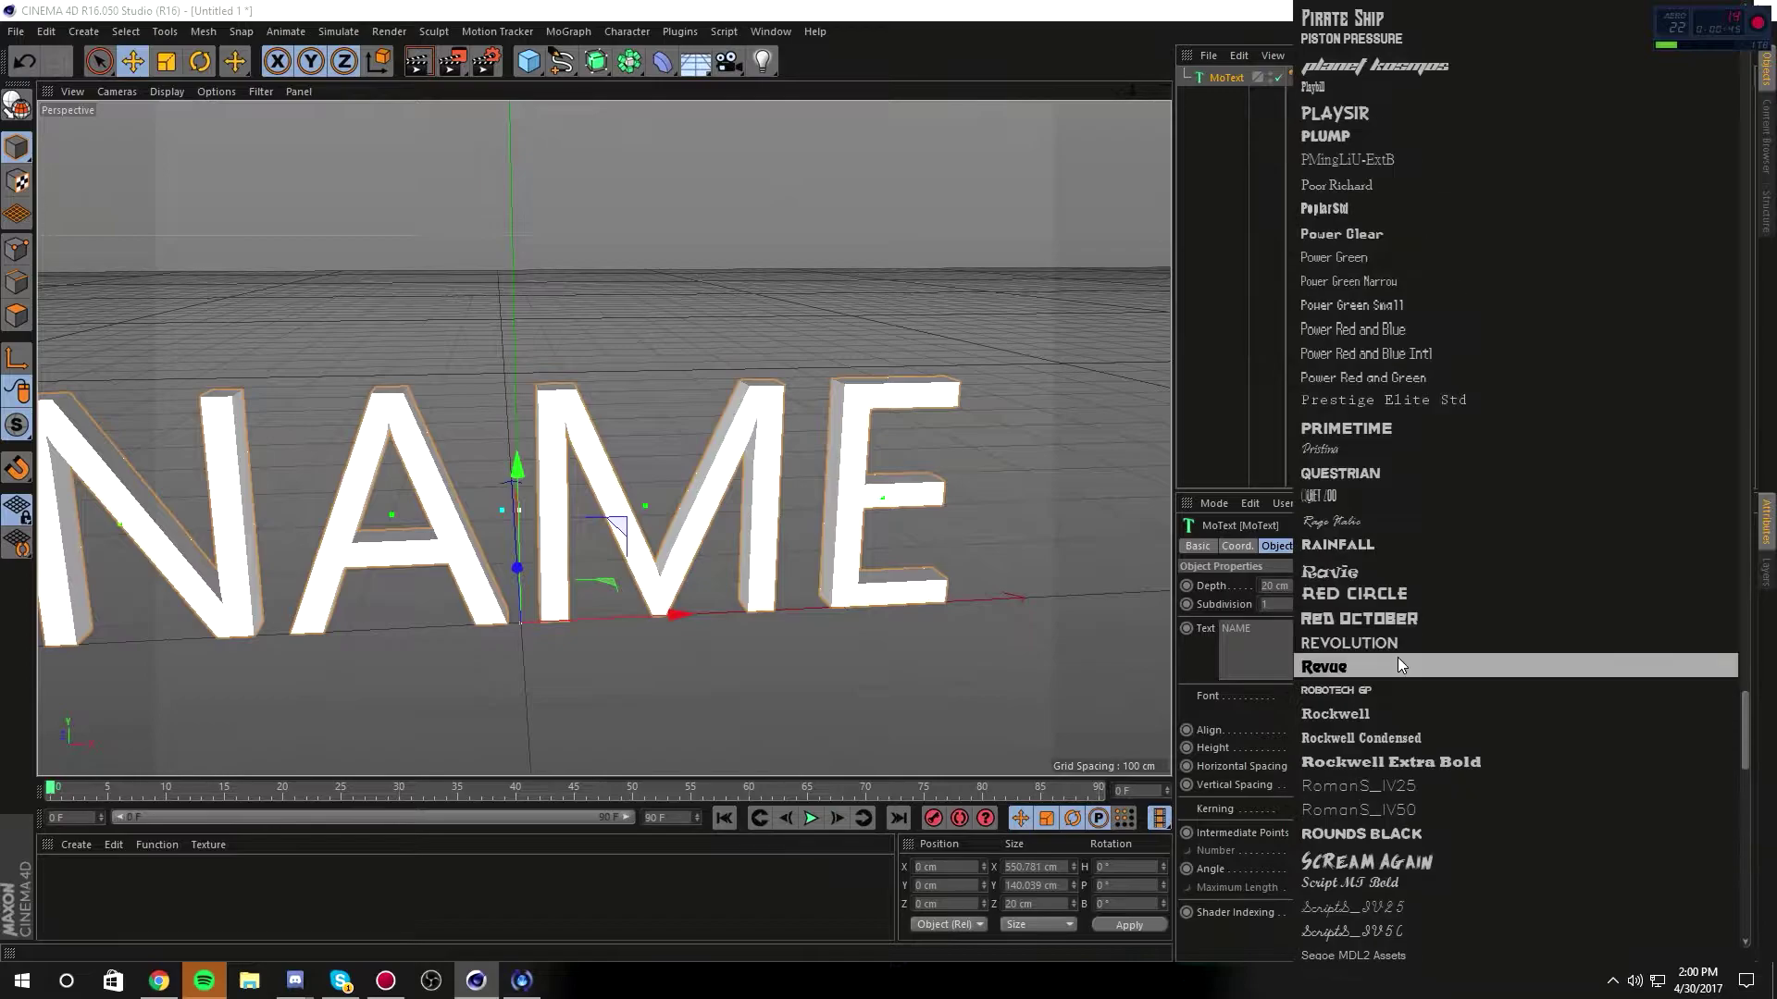
scroll(1407, 660, "up", 15)
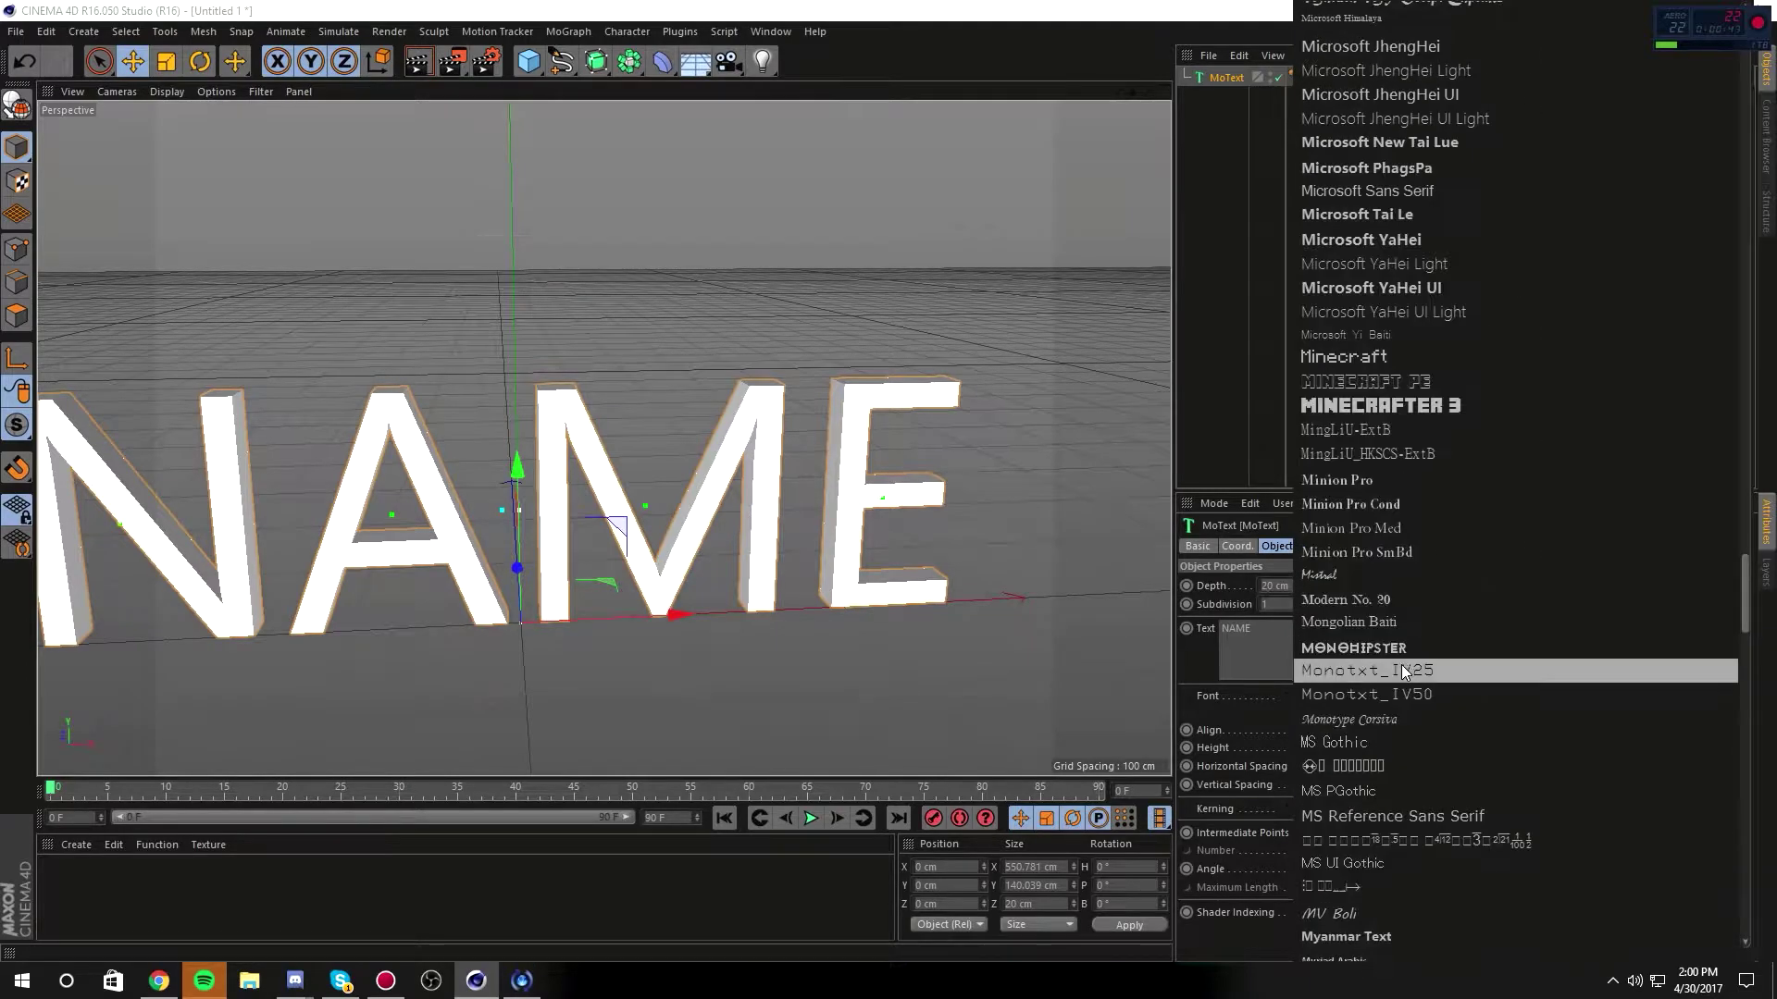
scroll(1398, 668, "up", 2)
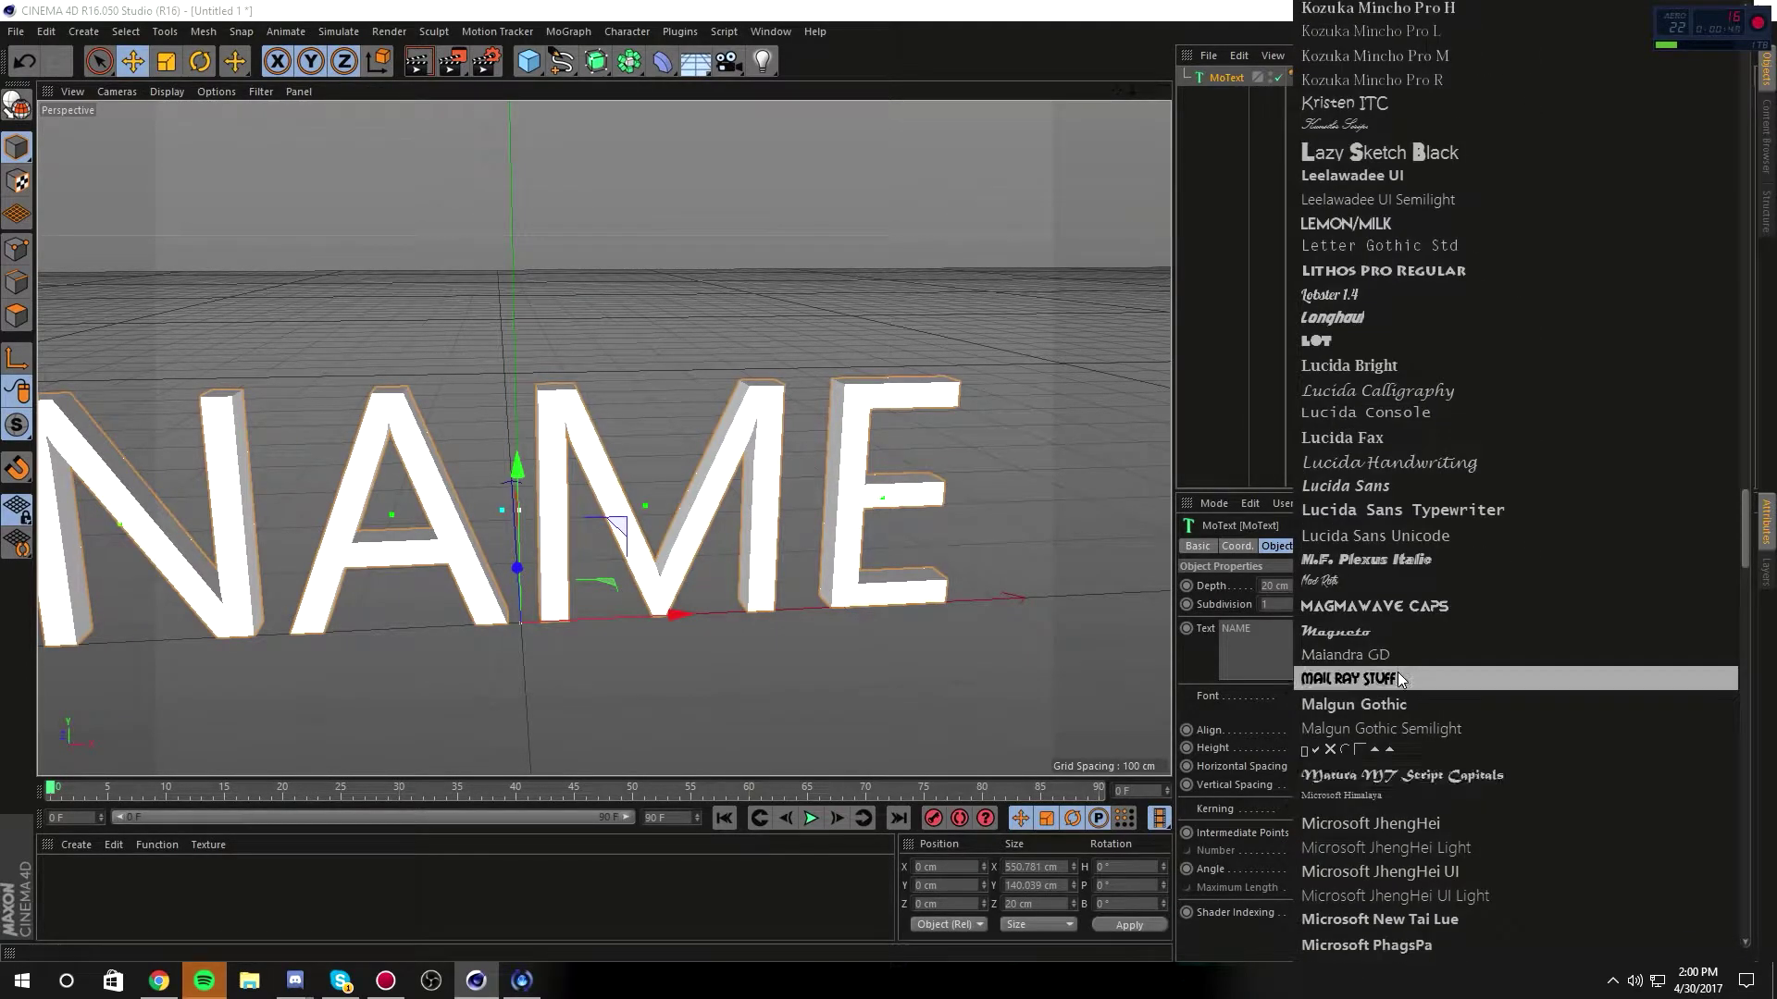
left_click(1386, 326)
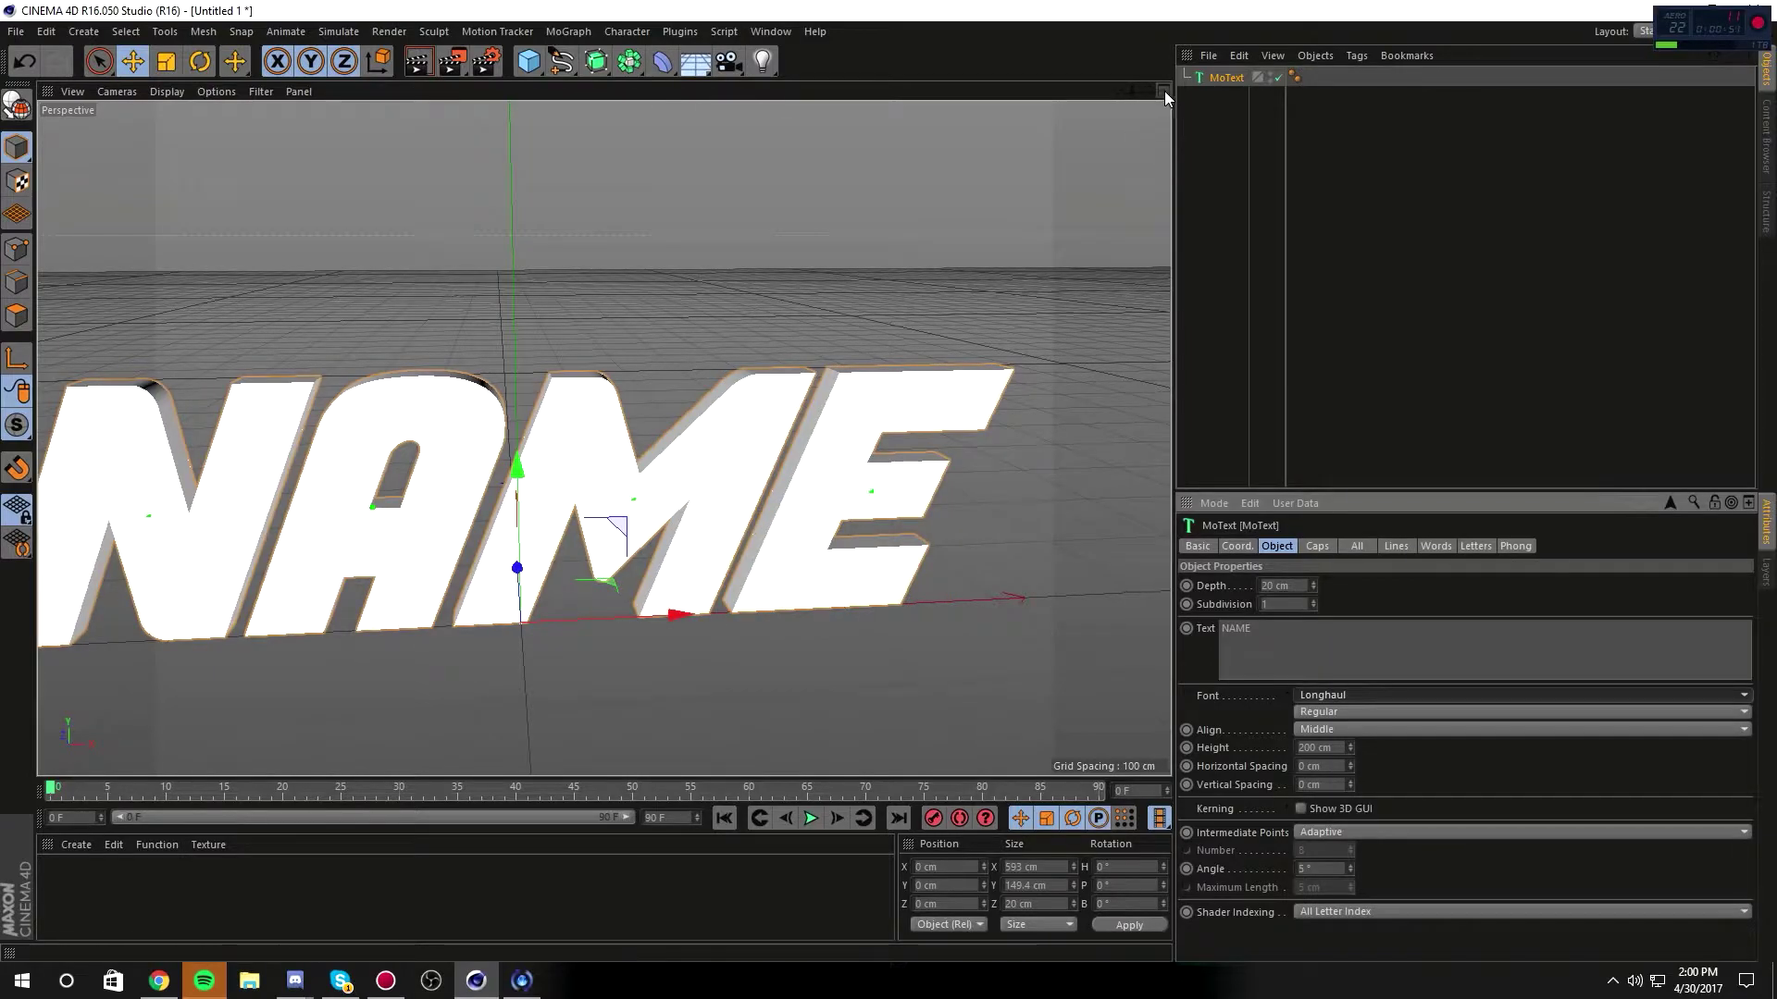
mouse_move(1147, 90)
left_mouse_down()
mouse_move(1064, 97)
mouse_move(1147, 91)
left_mouse_up()
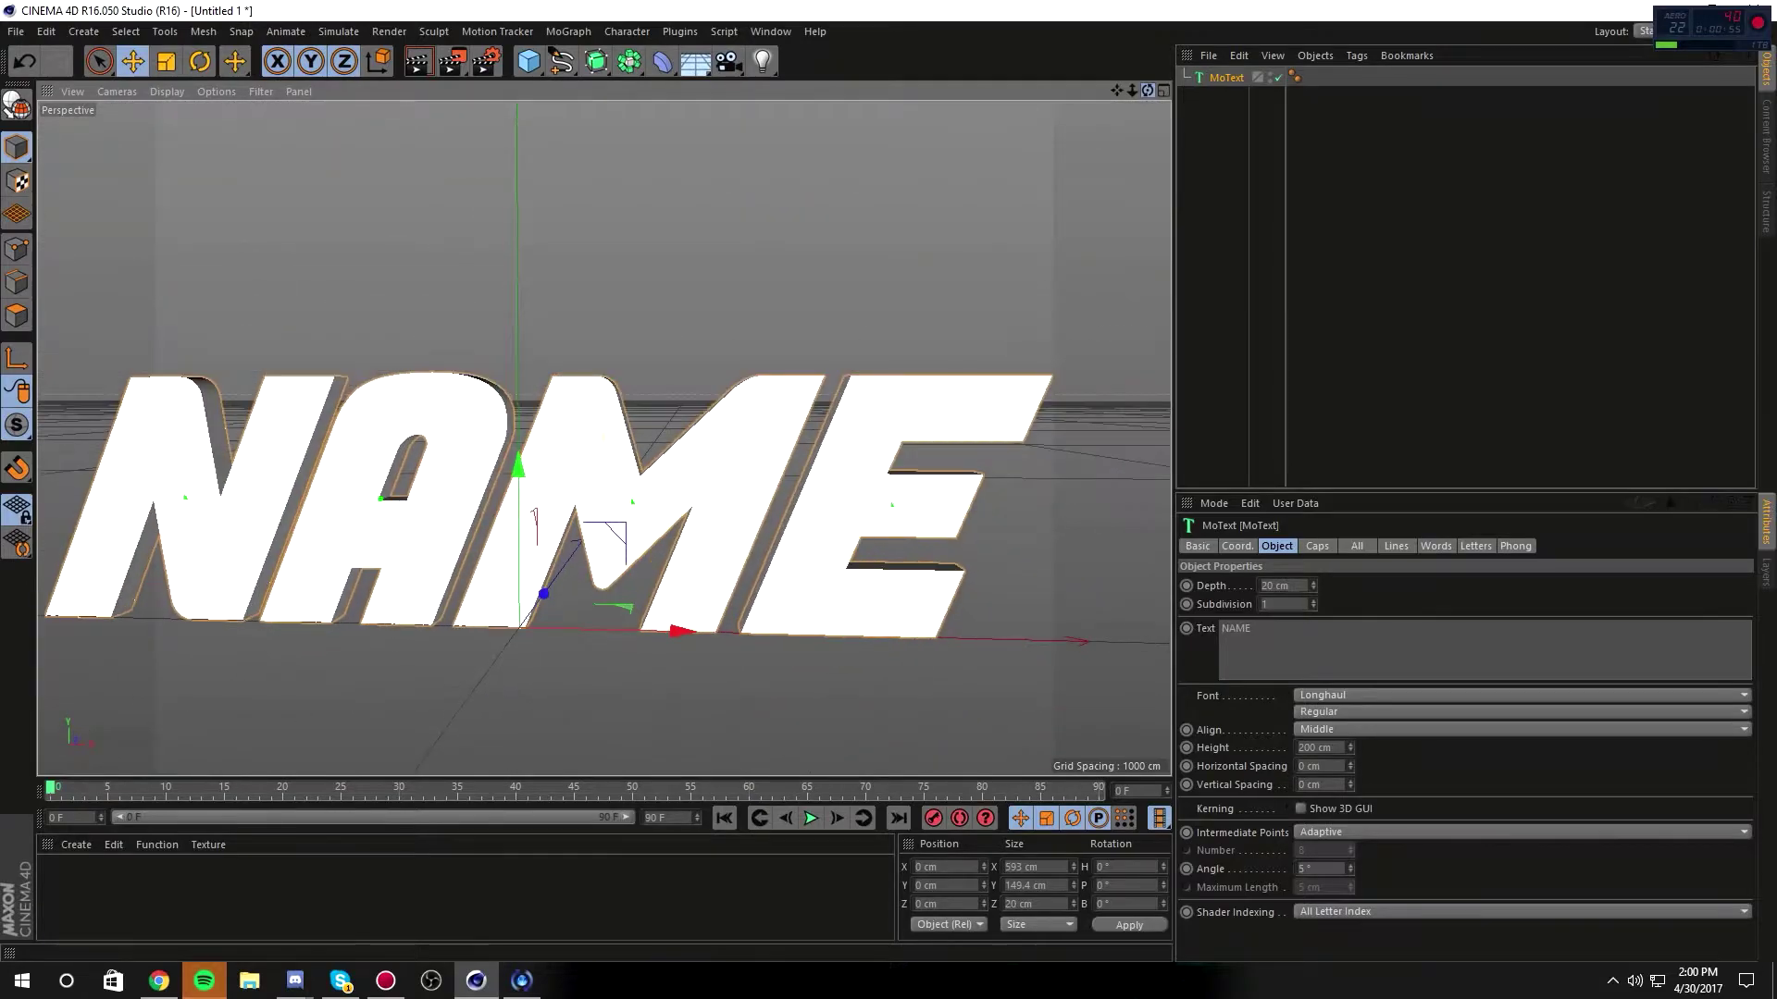
Step: Increase the text's extrusion depth from 20 cm to 68 cm
left_click(1296, 586)
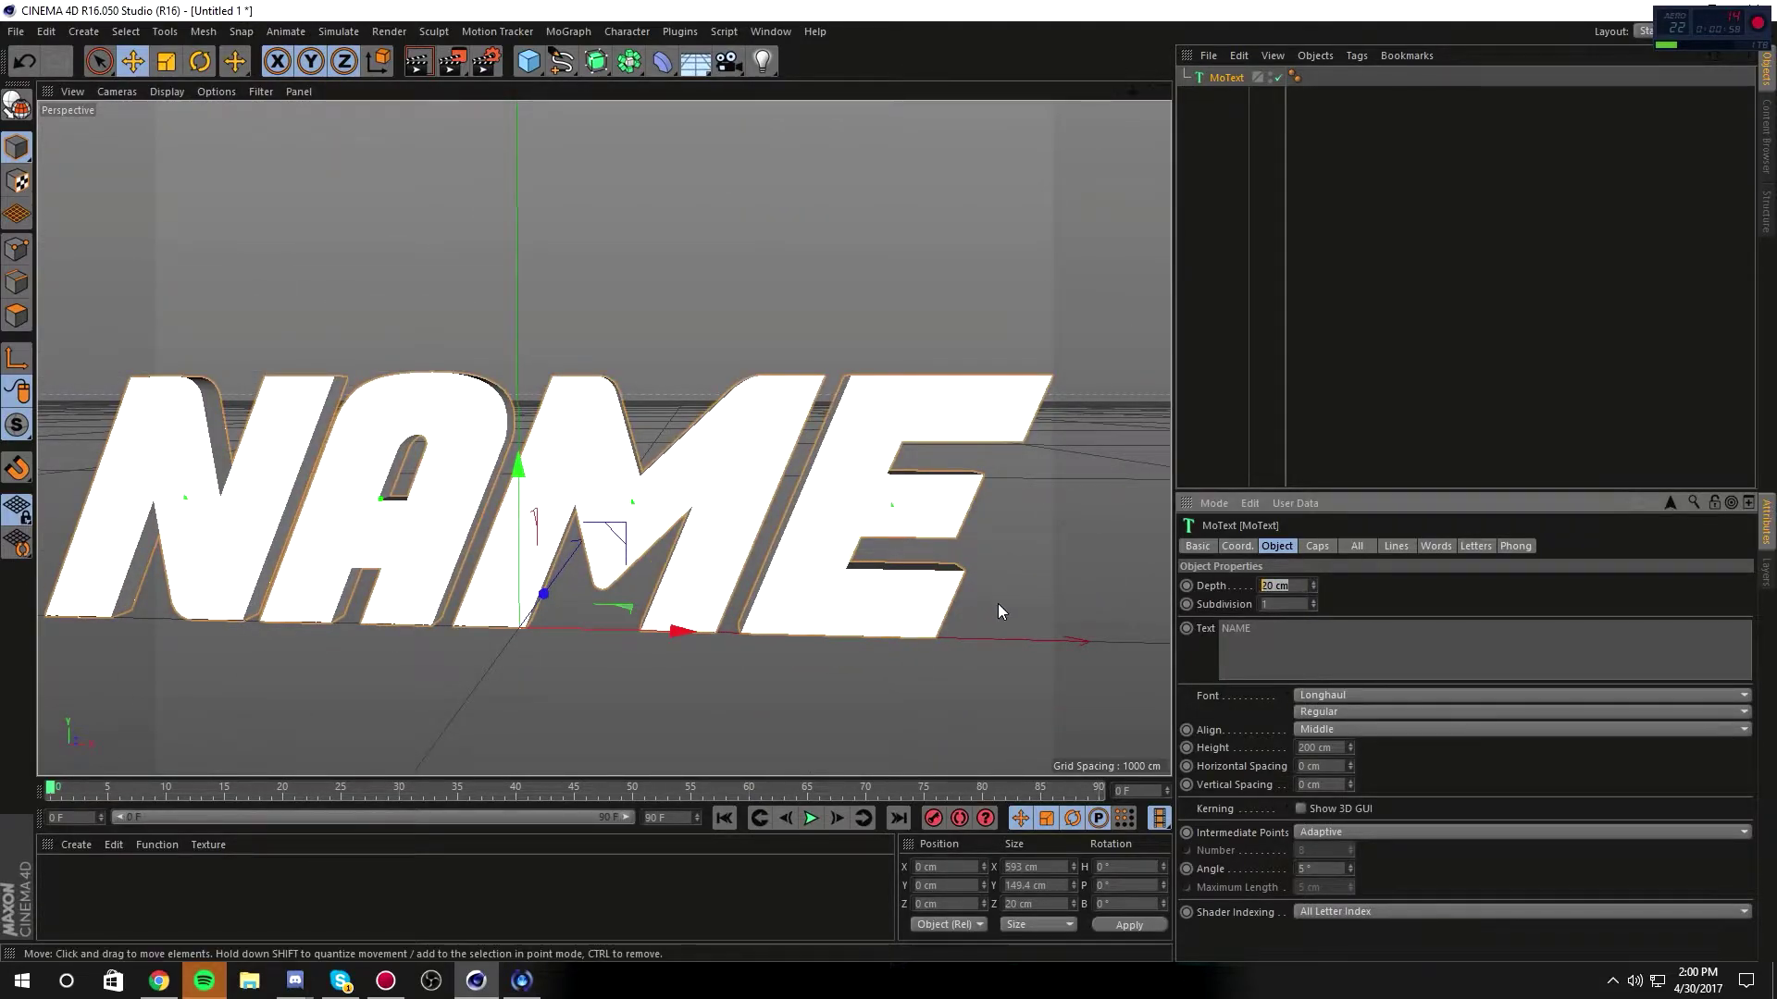
type("68")
key("Return")
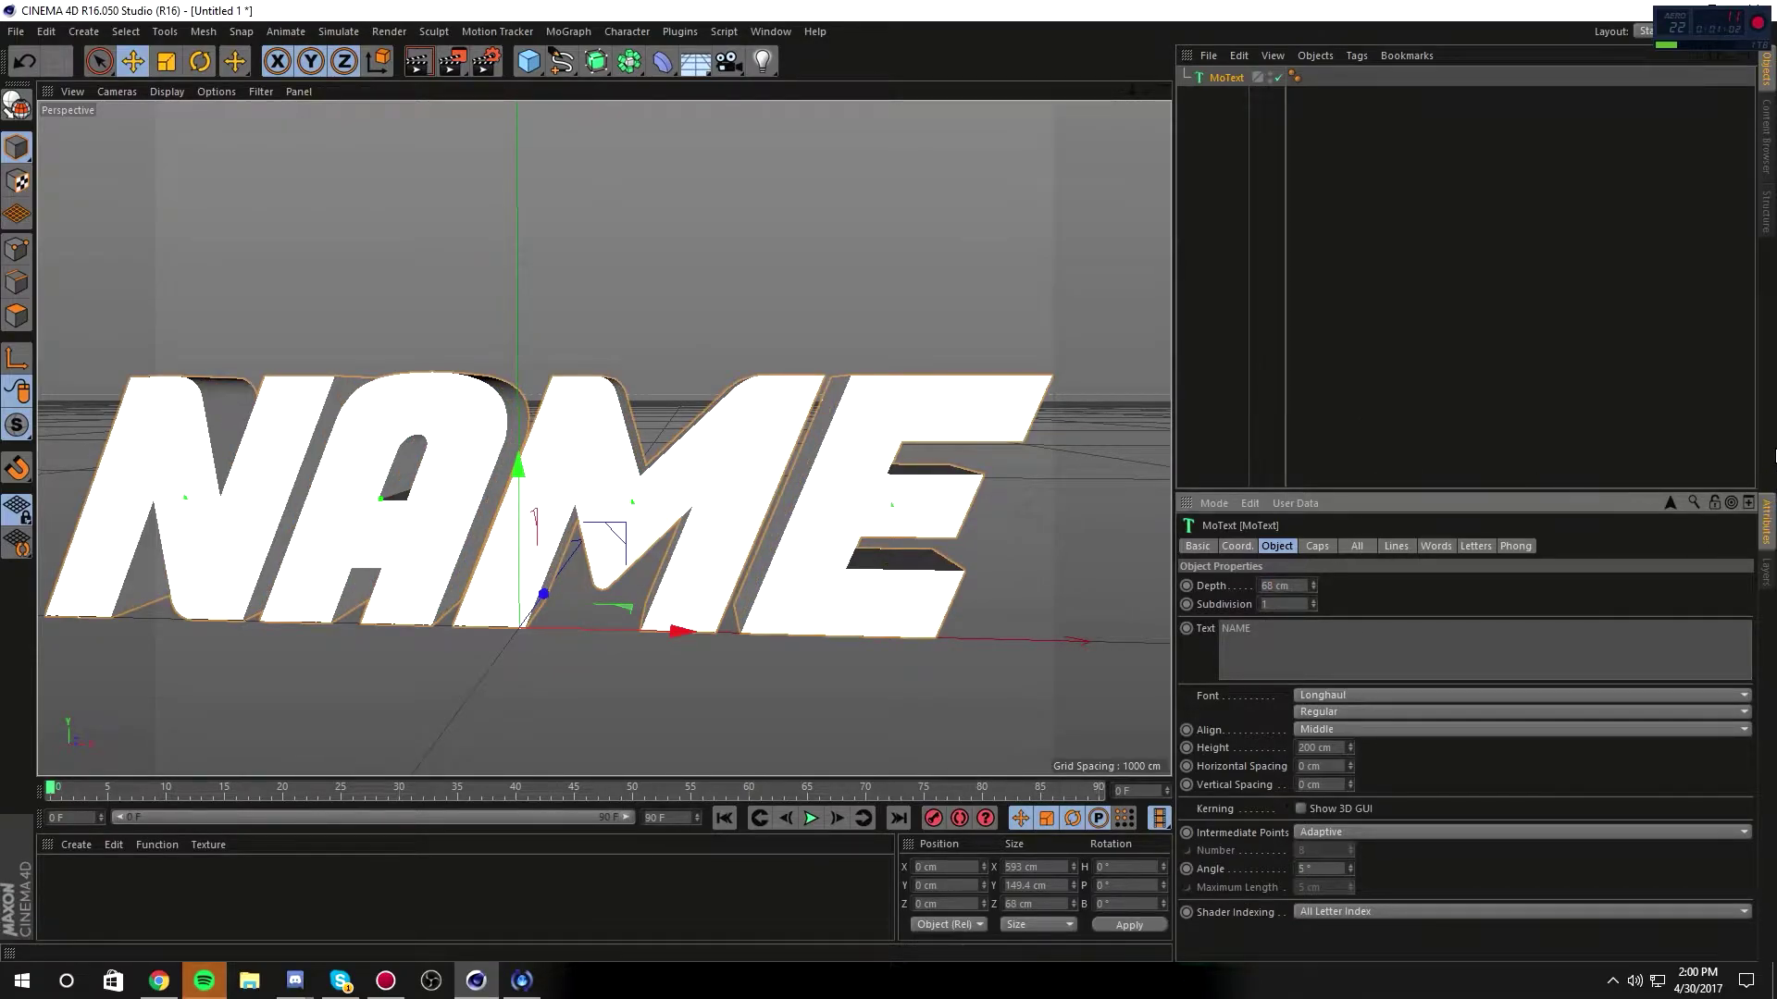
left_click_drag(1131, 90, 1184, 111)
Step: Set both Start and End caps to Fillet Cap (1 step, 5 cm radius)
left_click(1315, 547)
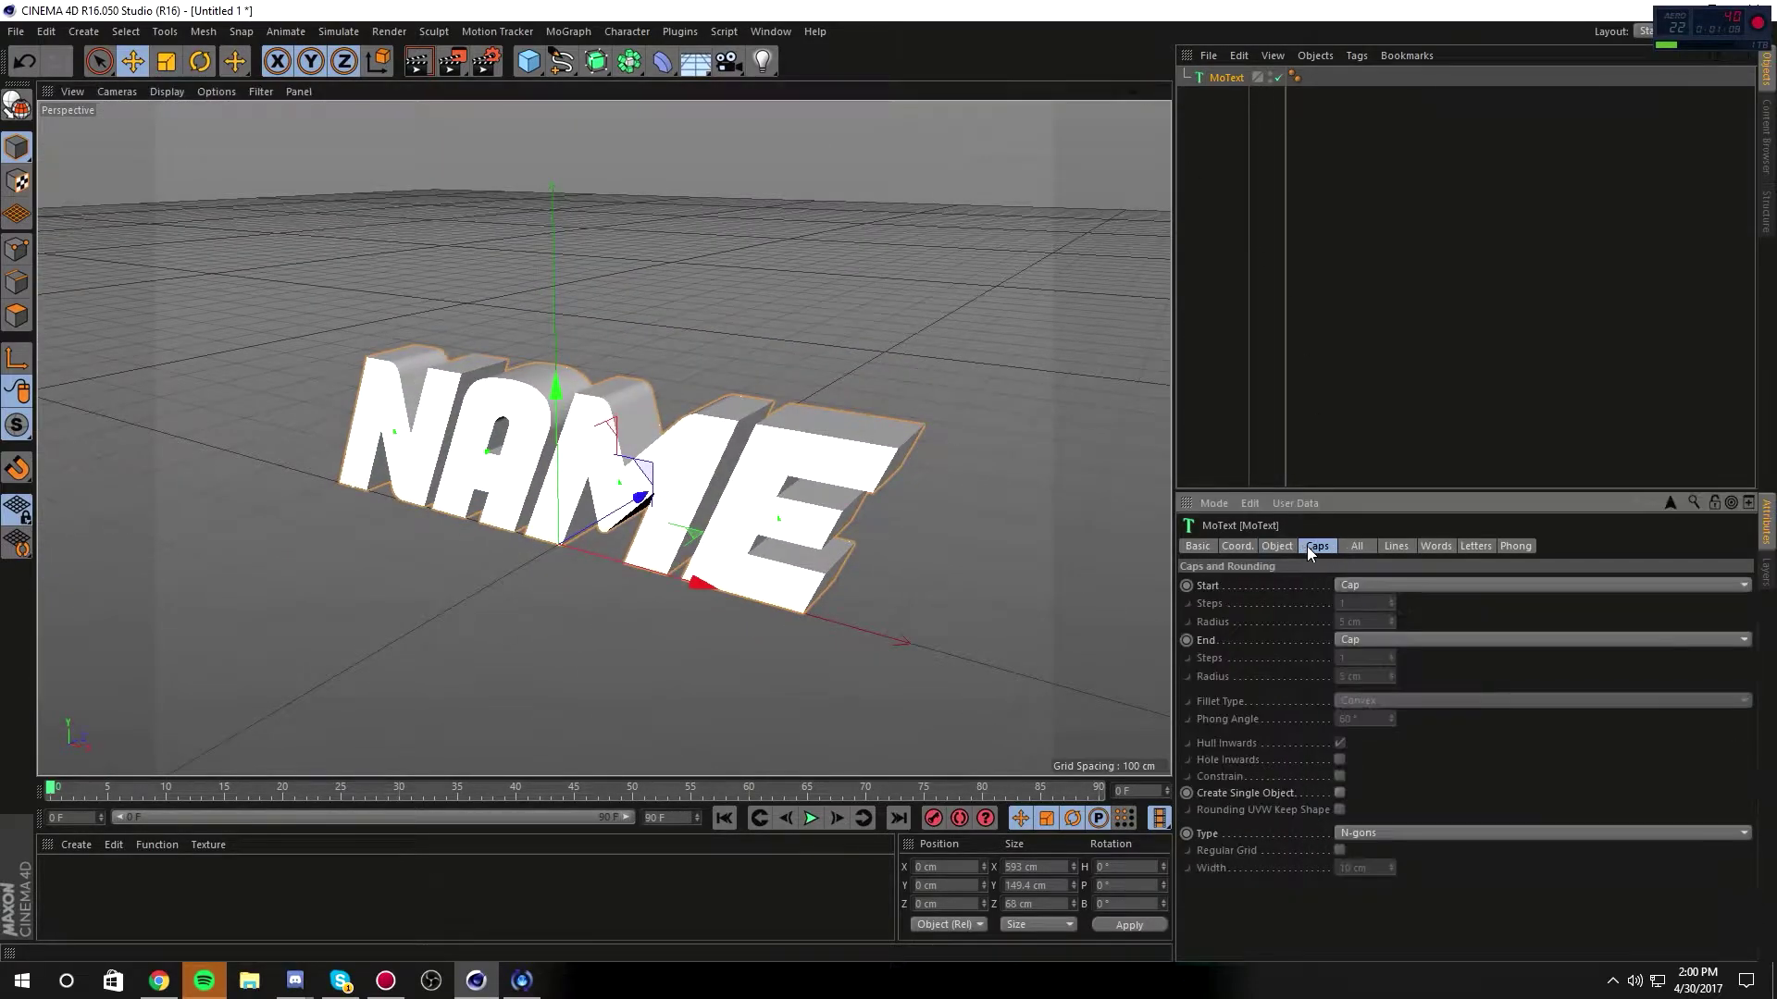
left_click(1346, 585)
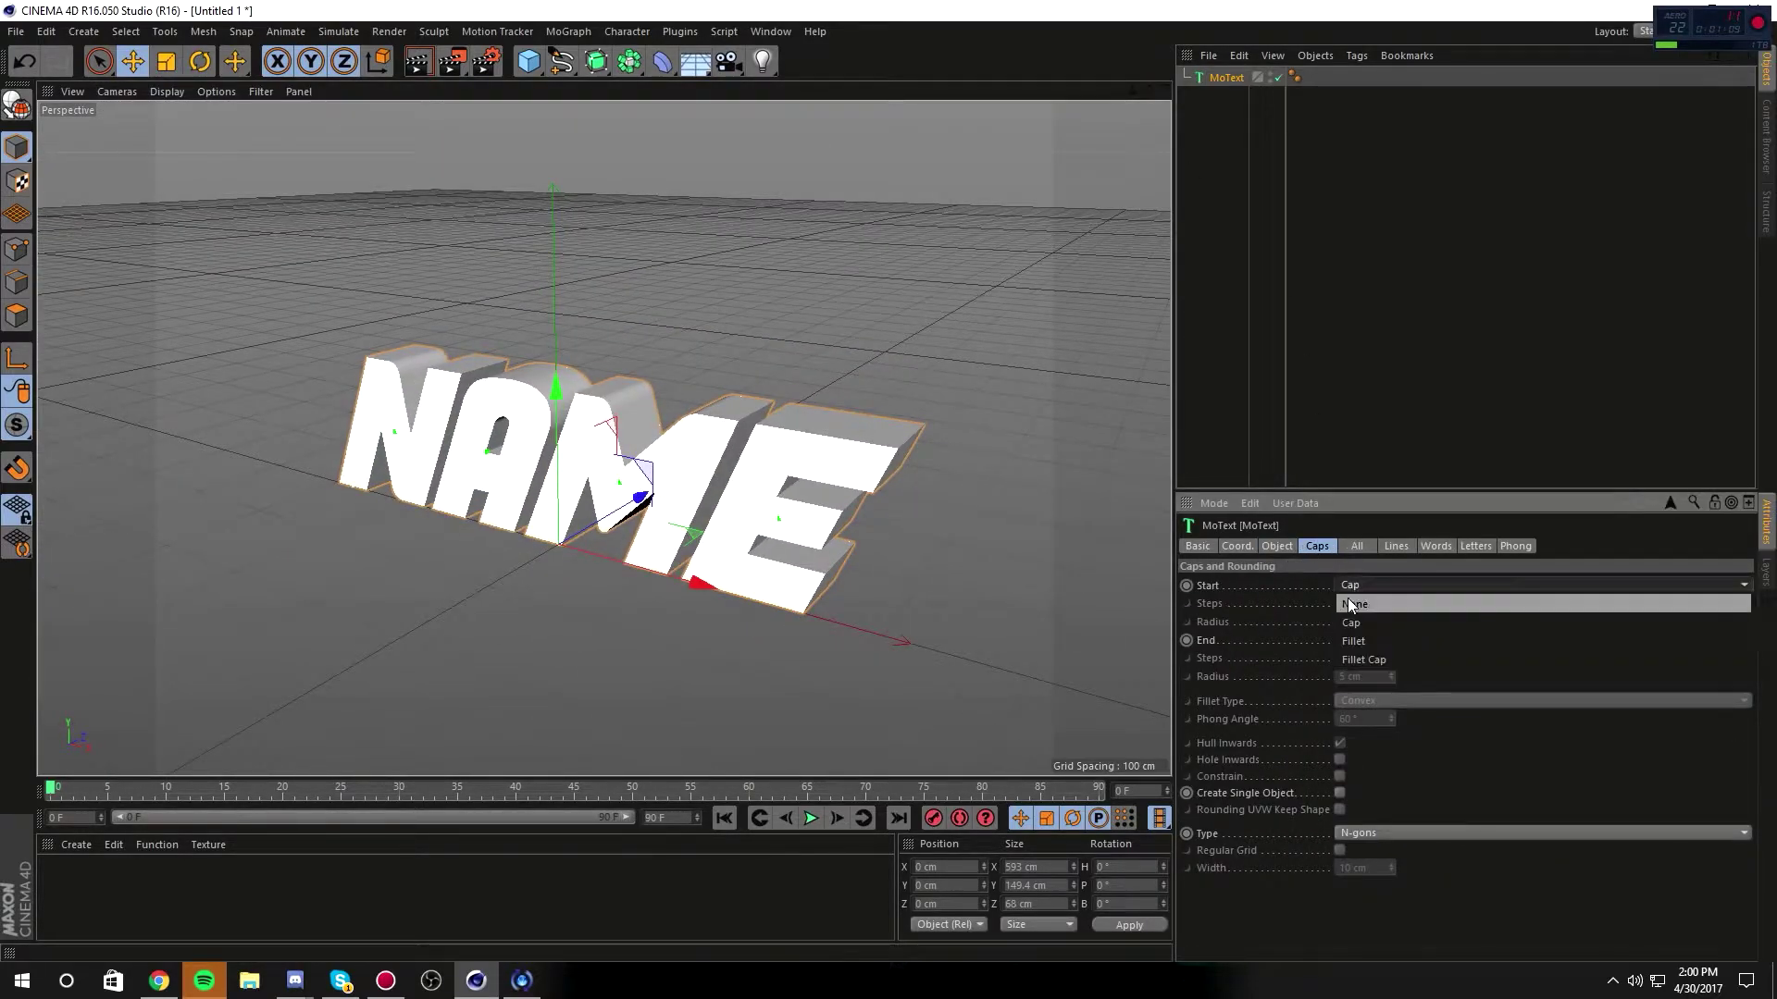
left_click(1372, 657)
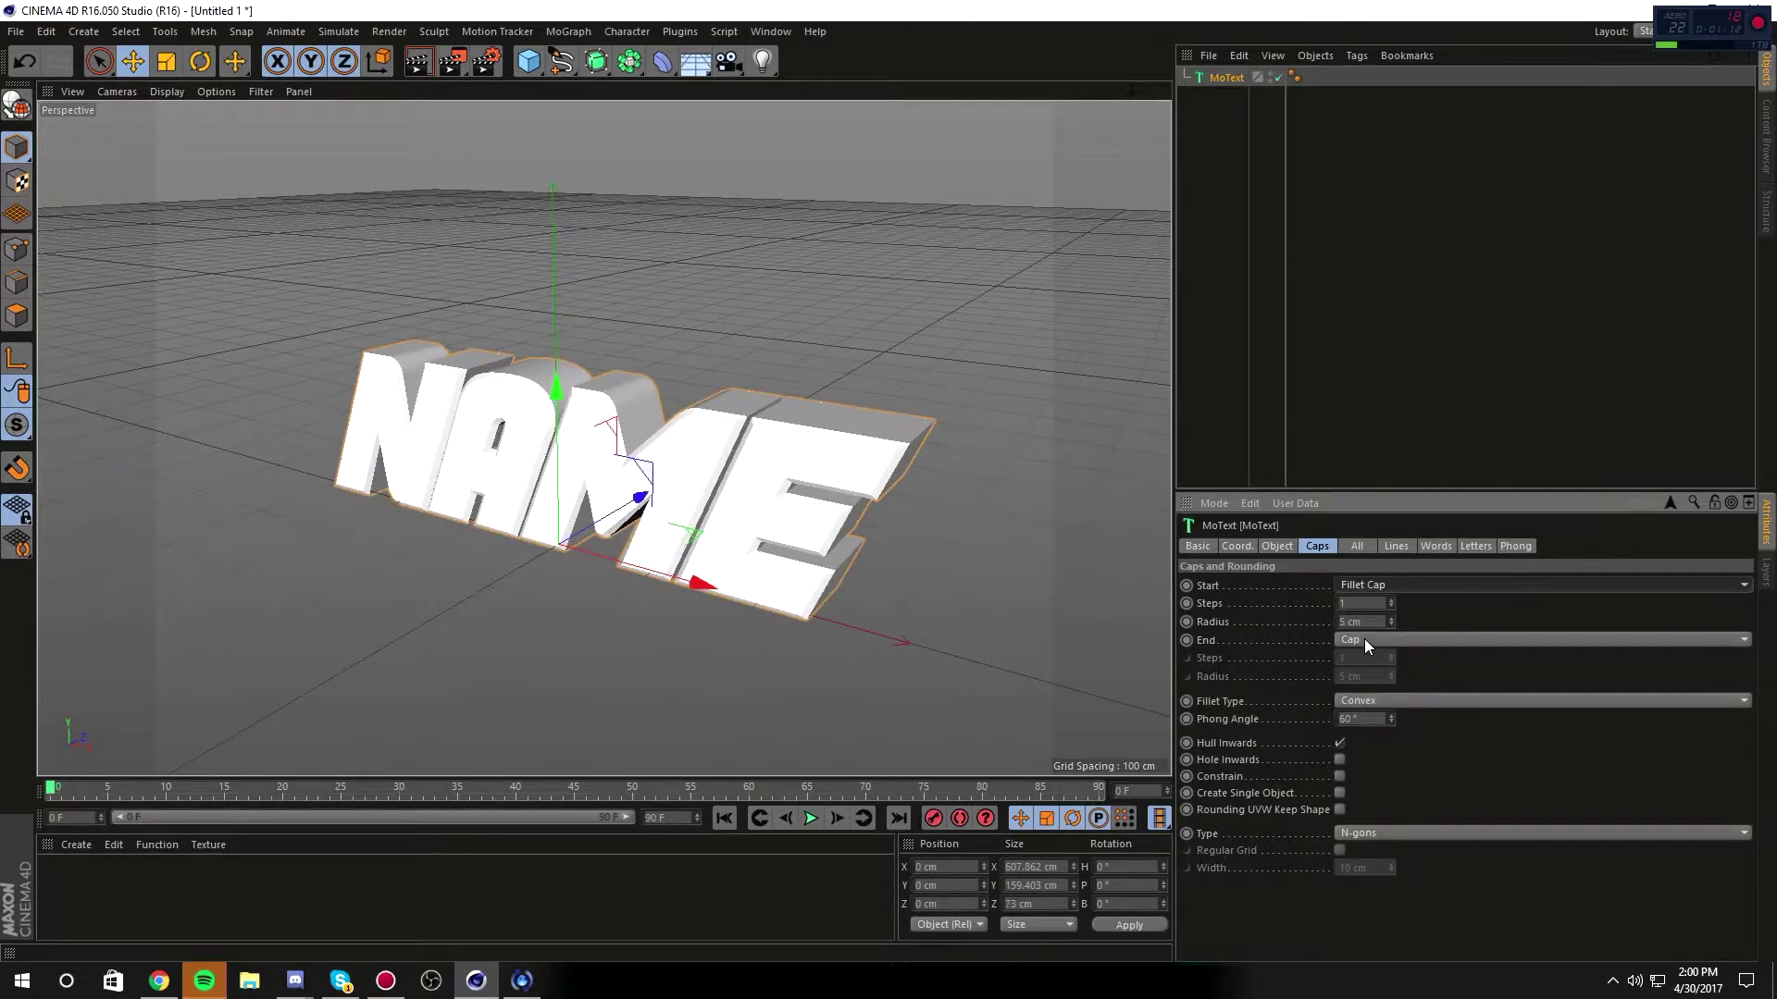
left_click(1364, 638)
left_click(1373, 705)
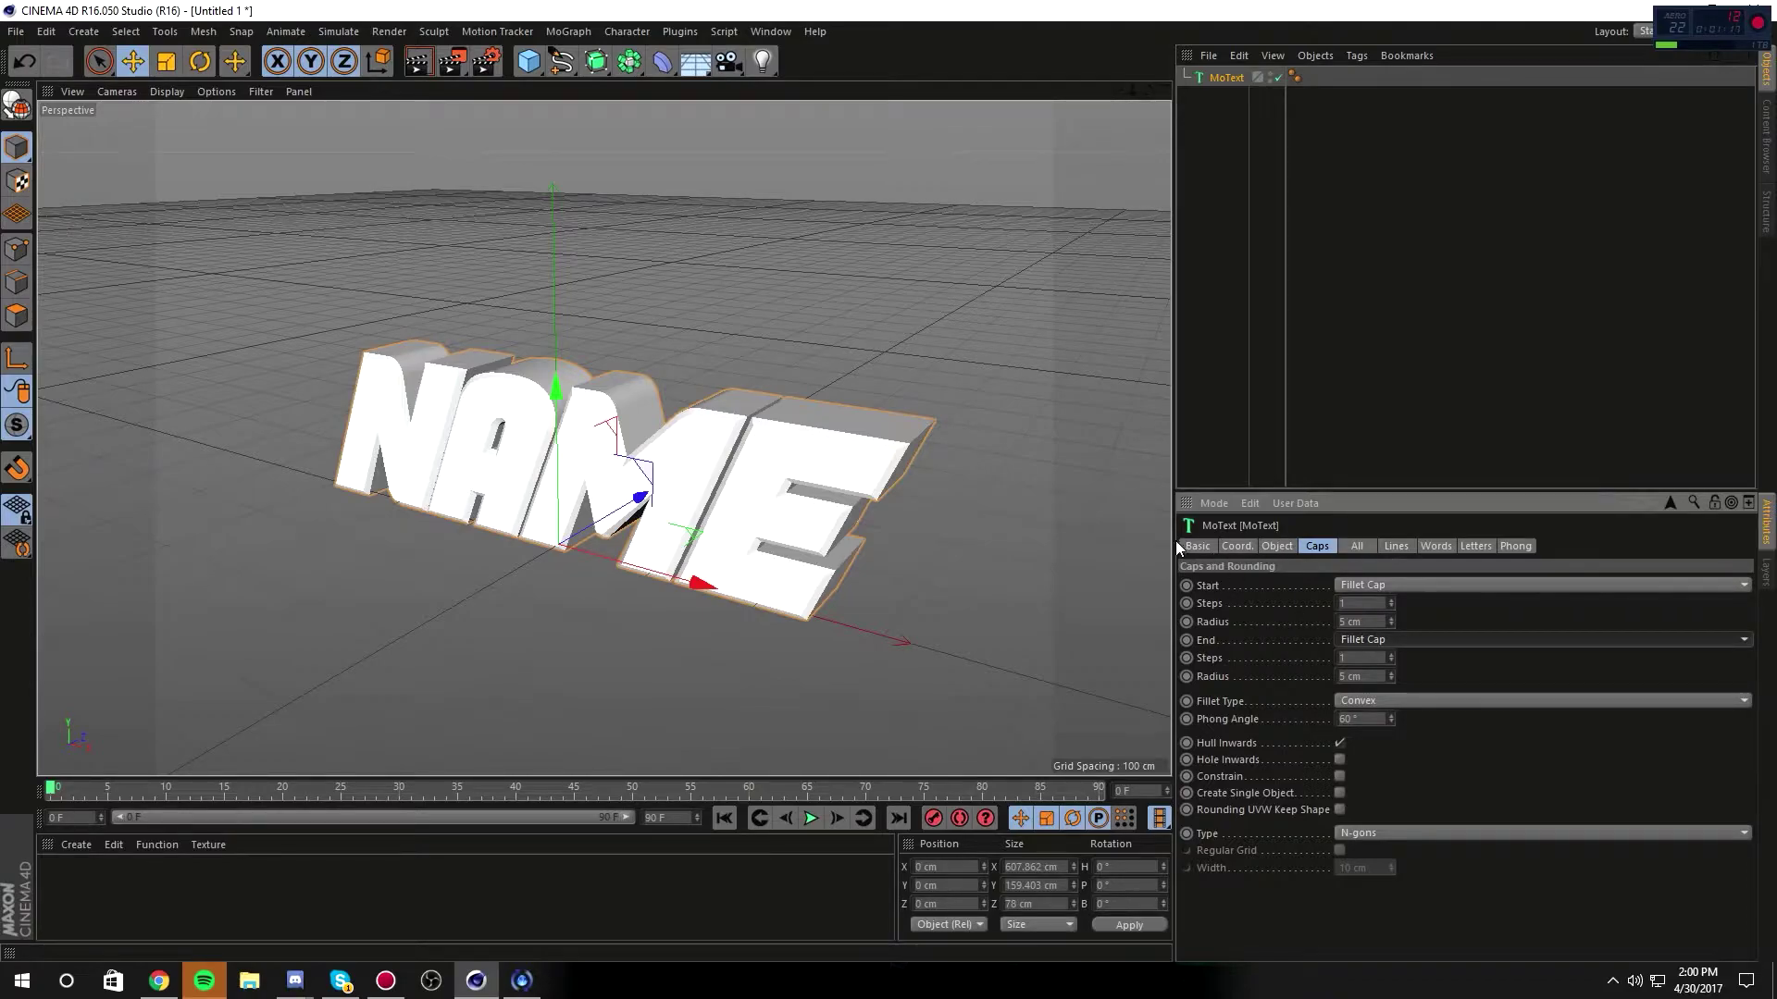
Step: Rename the text object to '1st Text'
double_click(1226, 78)
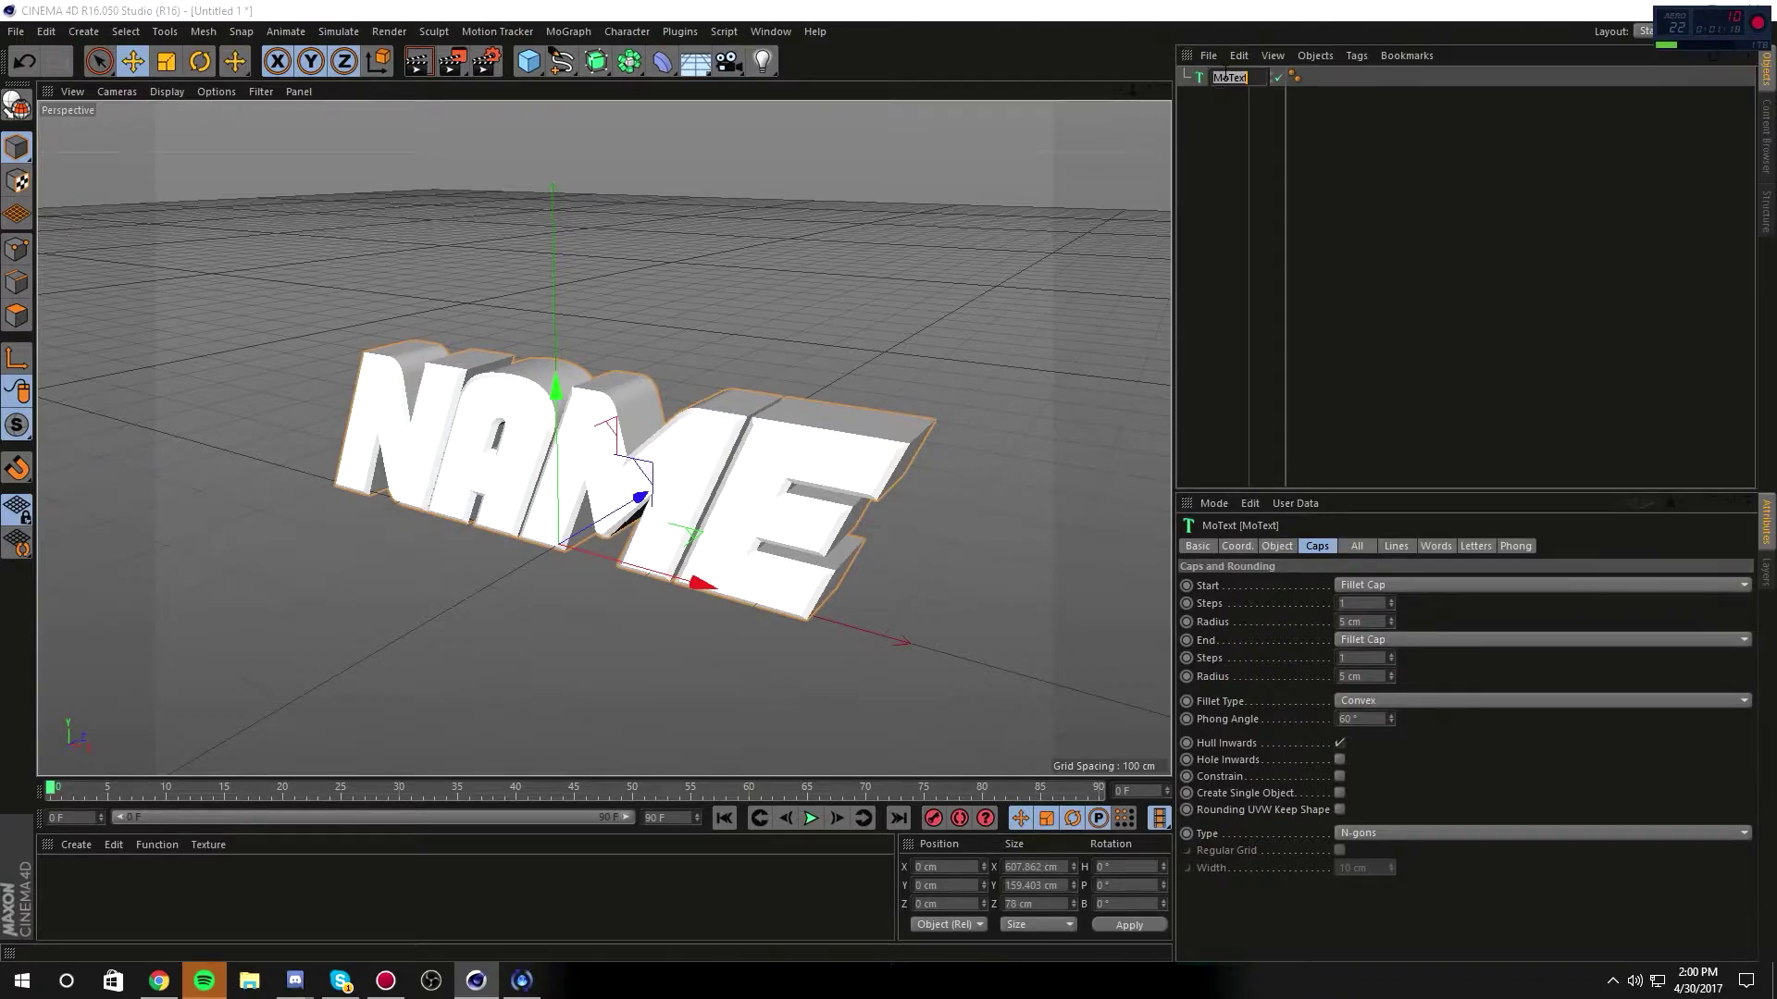
type("1st Text")
key("Return")
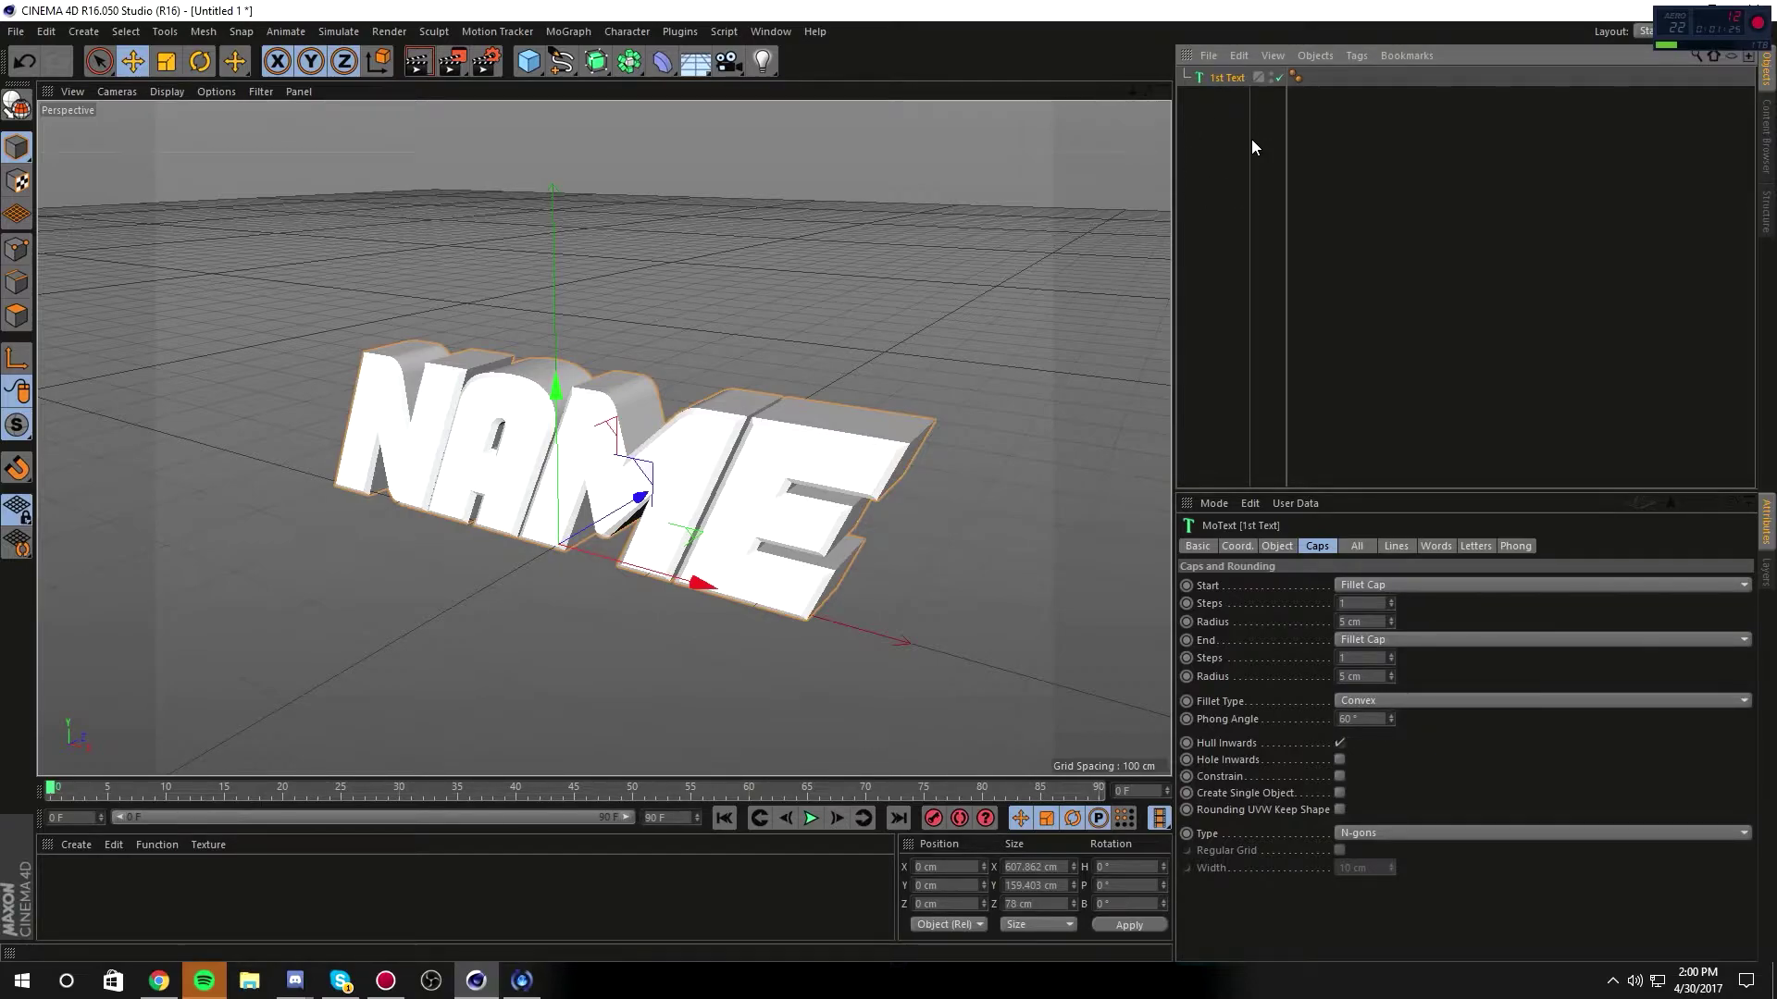
Step: Duplicate it and name the copy '2nd Text'
key("ctrl+c")
key("ctrl+v")
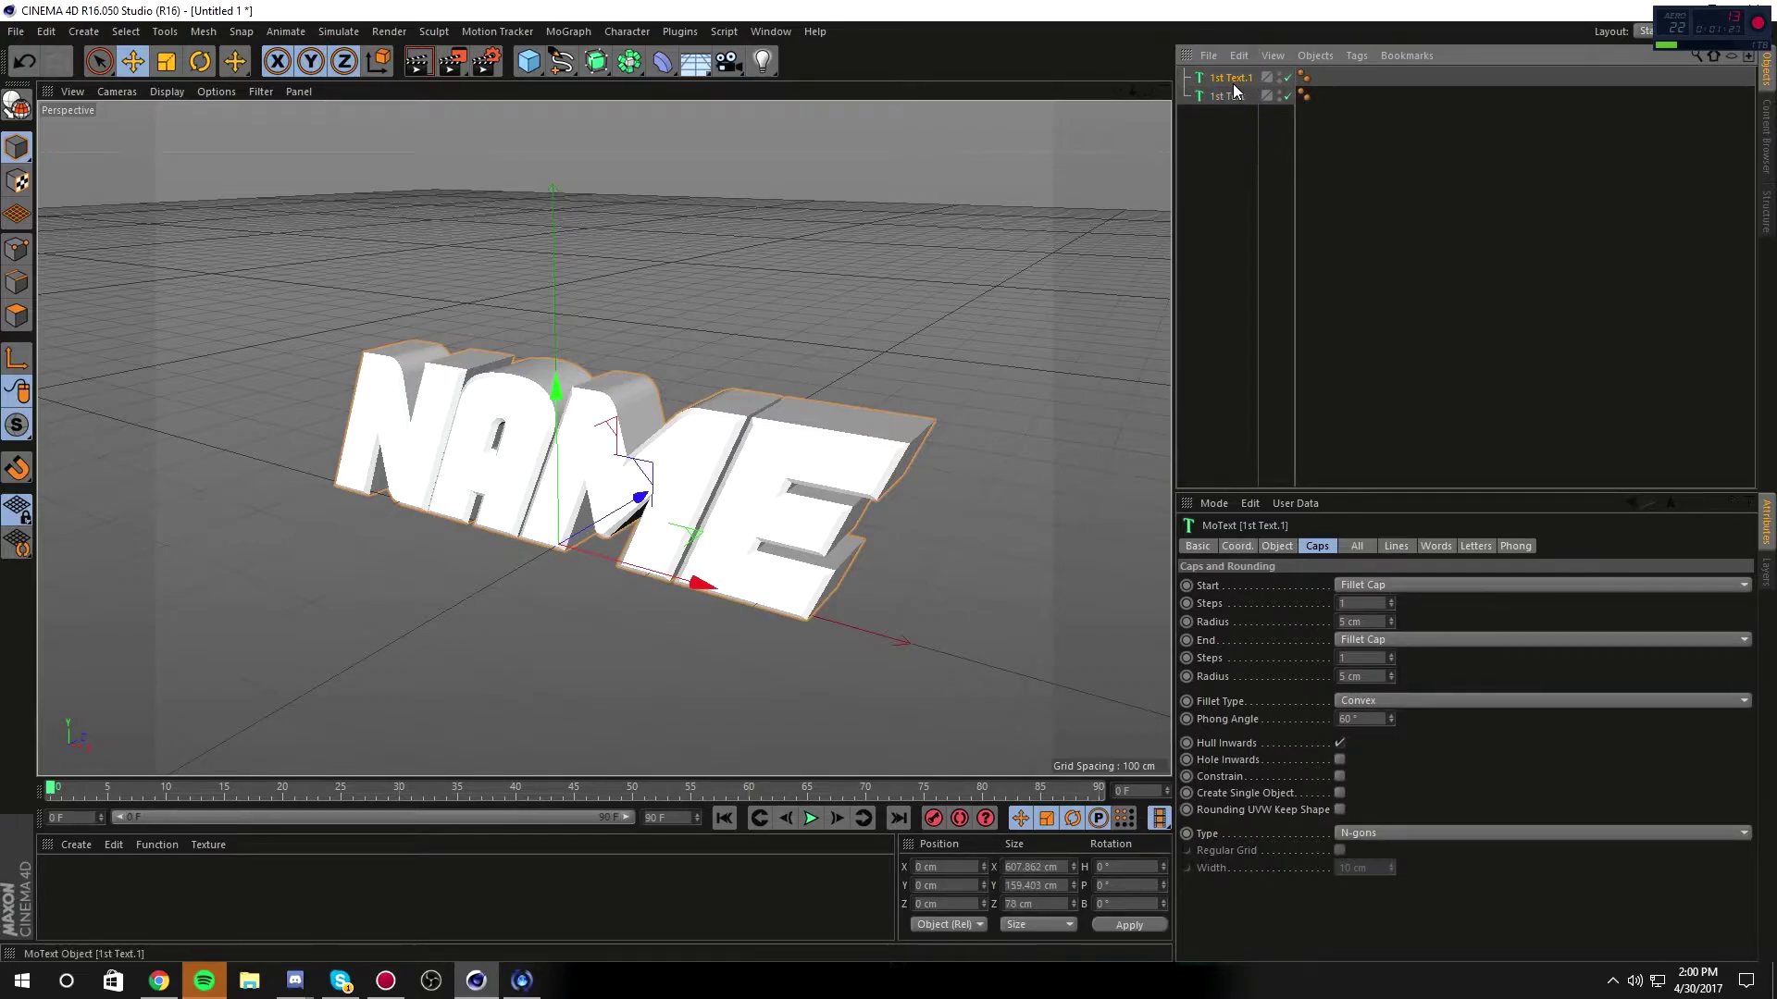
double_click(1233, 78)
type("@")
key("BackSpace")
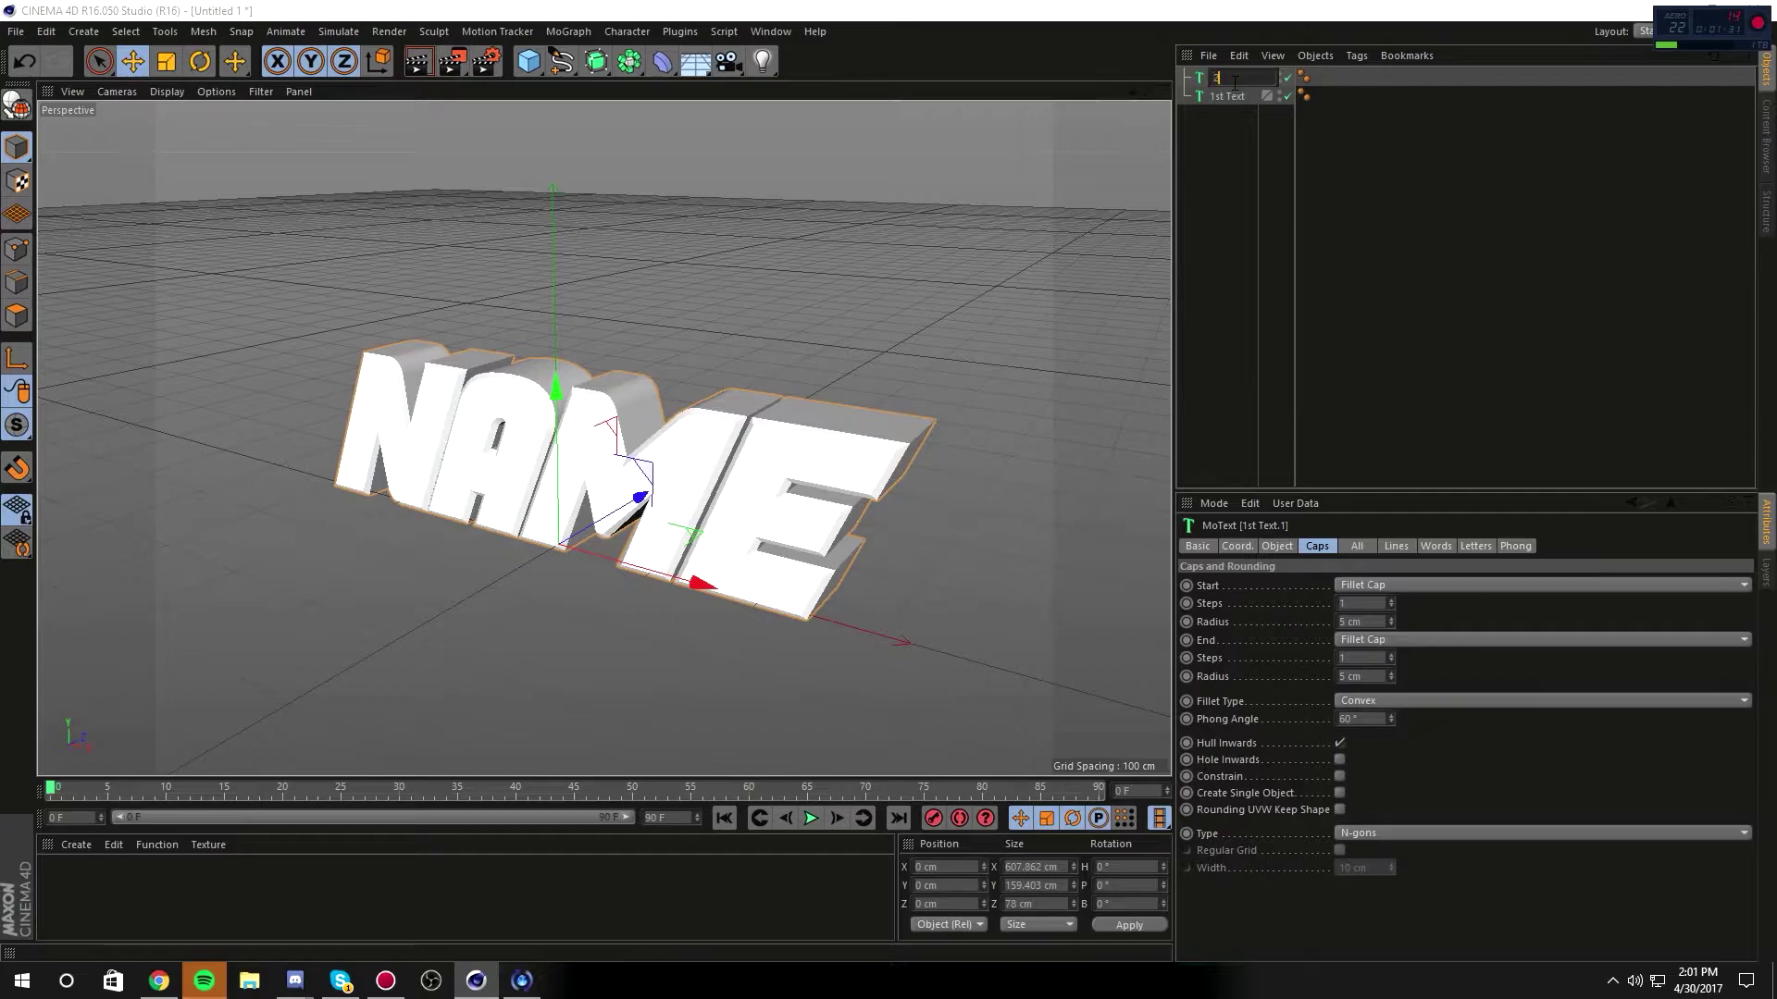
key("Return")
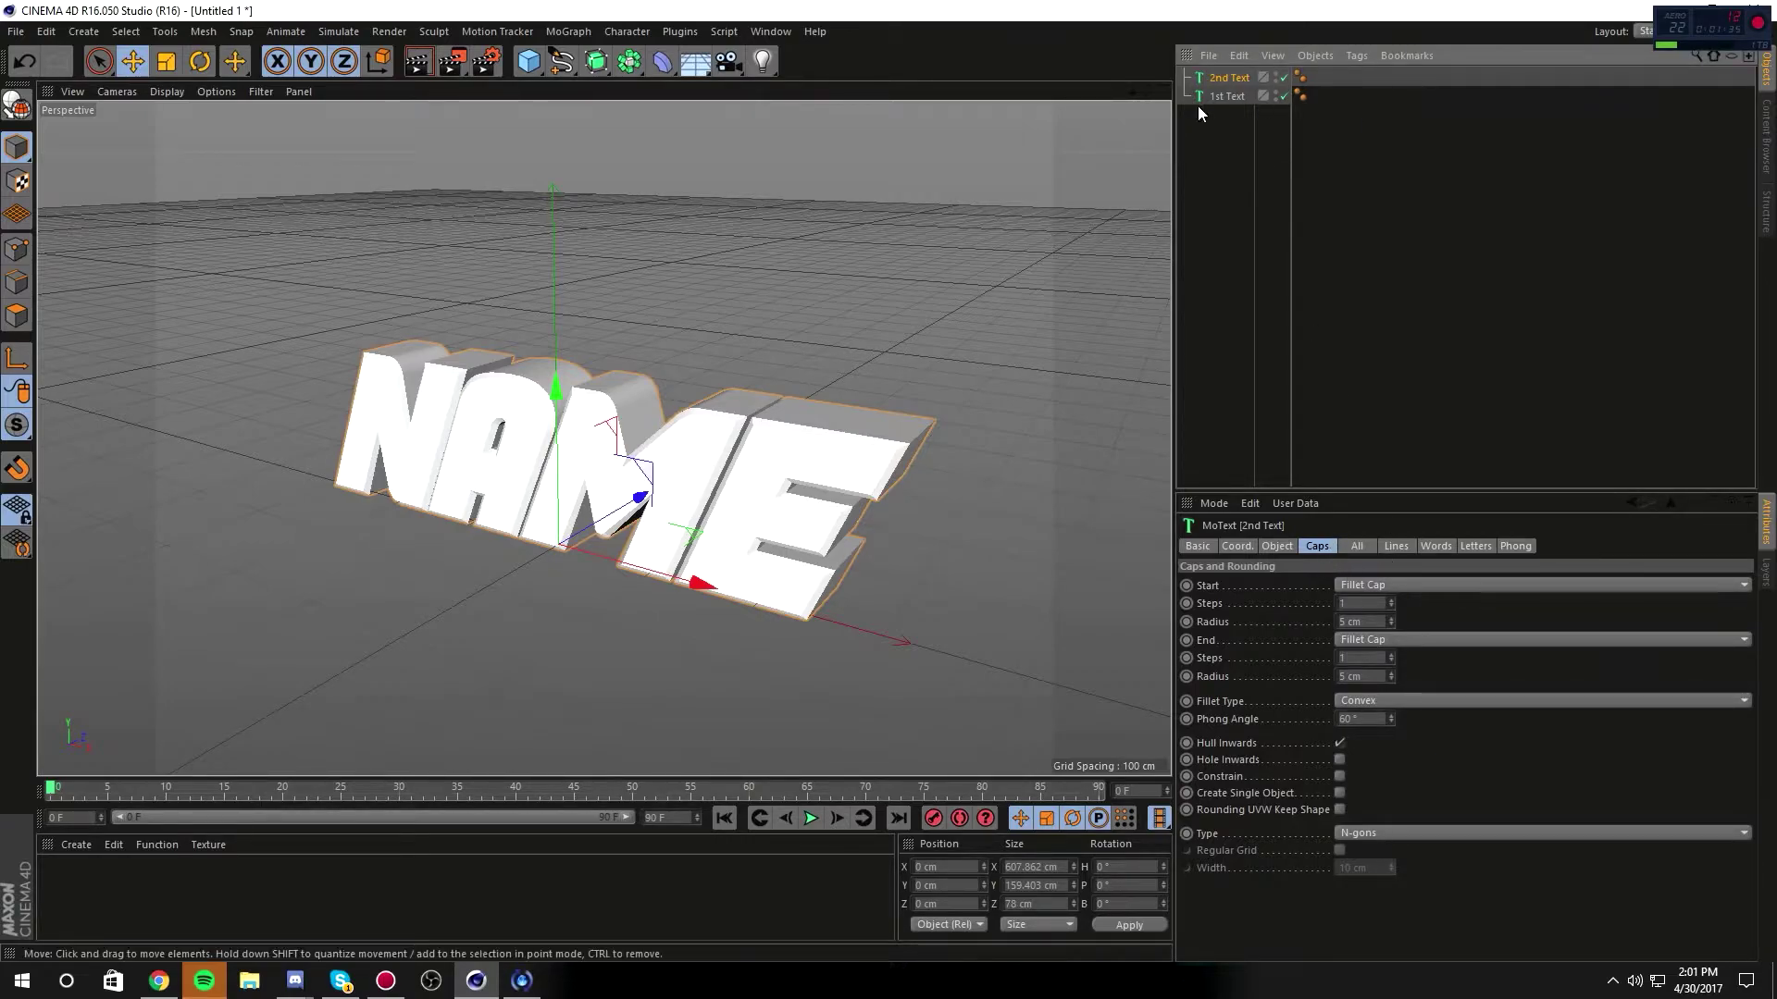
Step: Switch 2nd Text's start and end caps to plain Fillet with a 2 cm start radius
left_click(1353, 585)
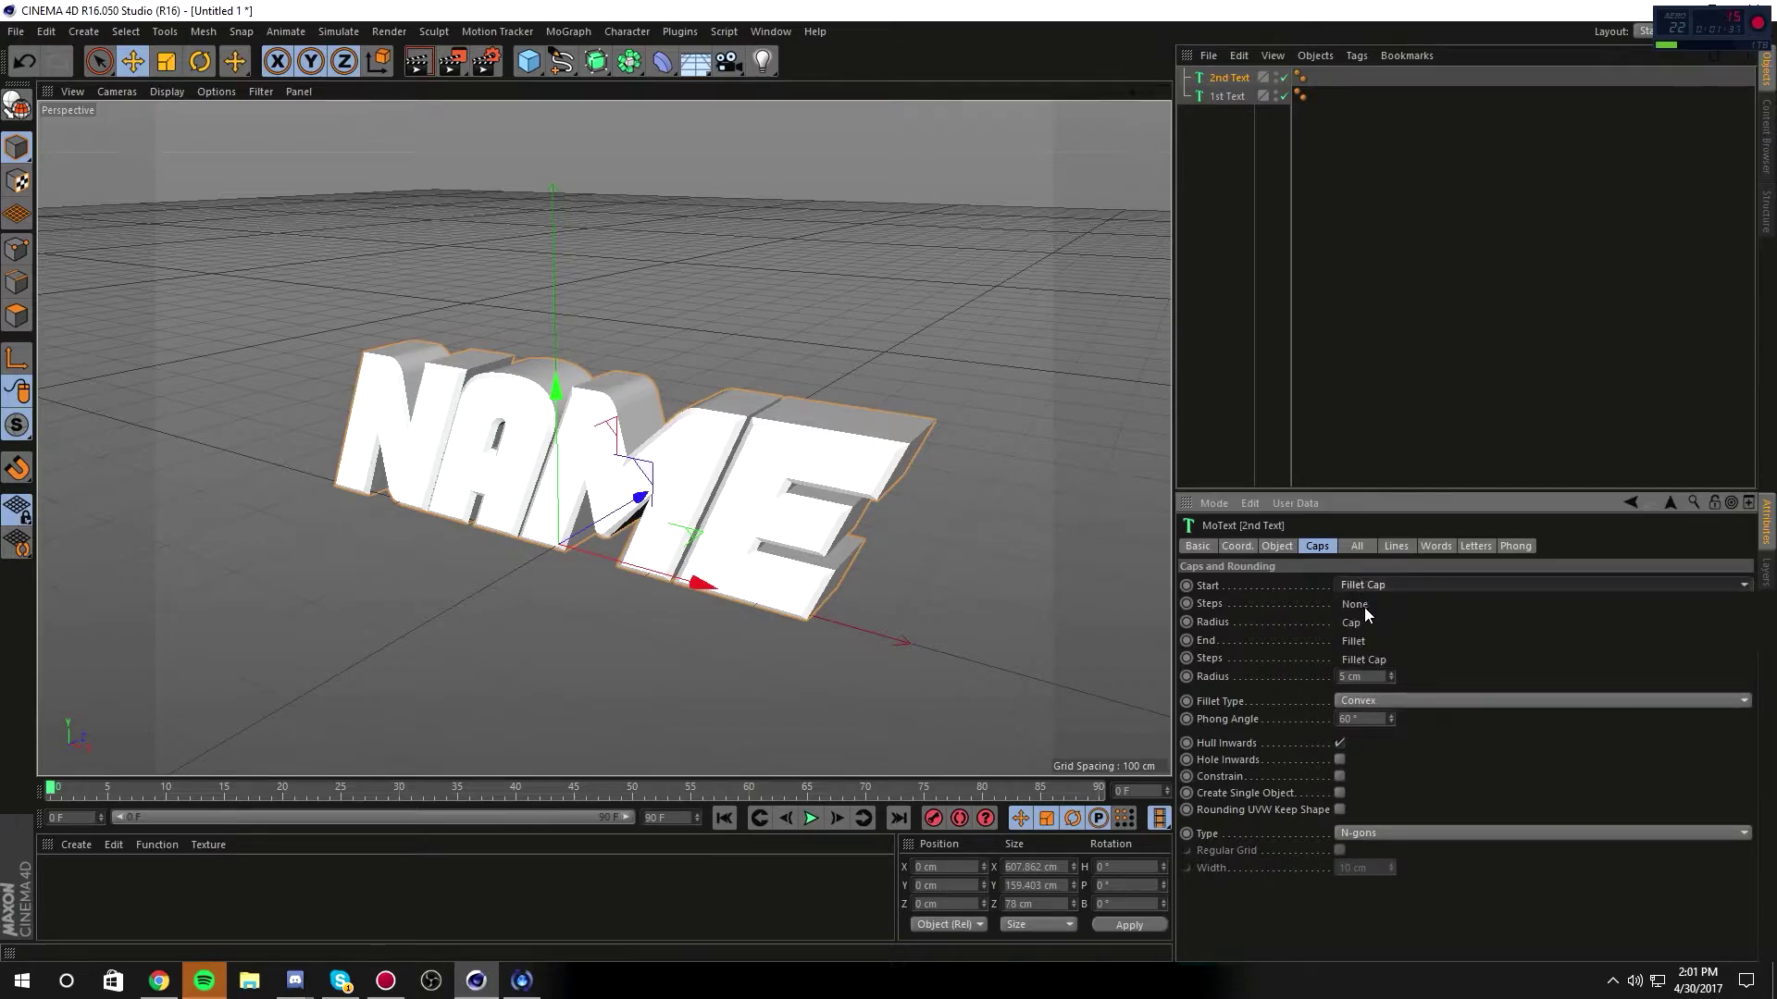
left_click(1367, 620)
left_click(1375, 640)
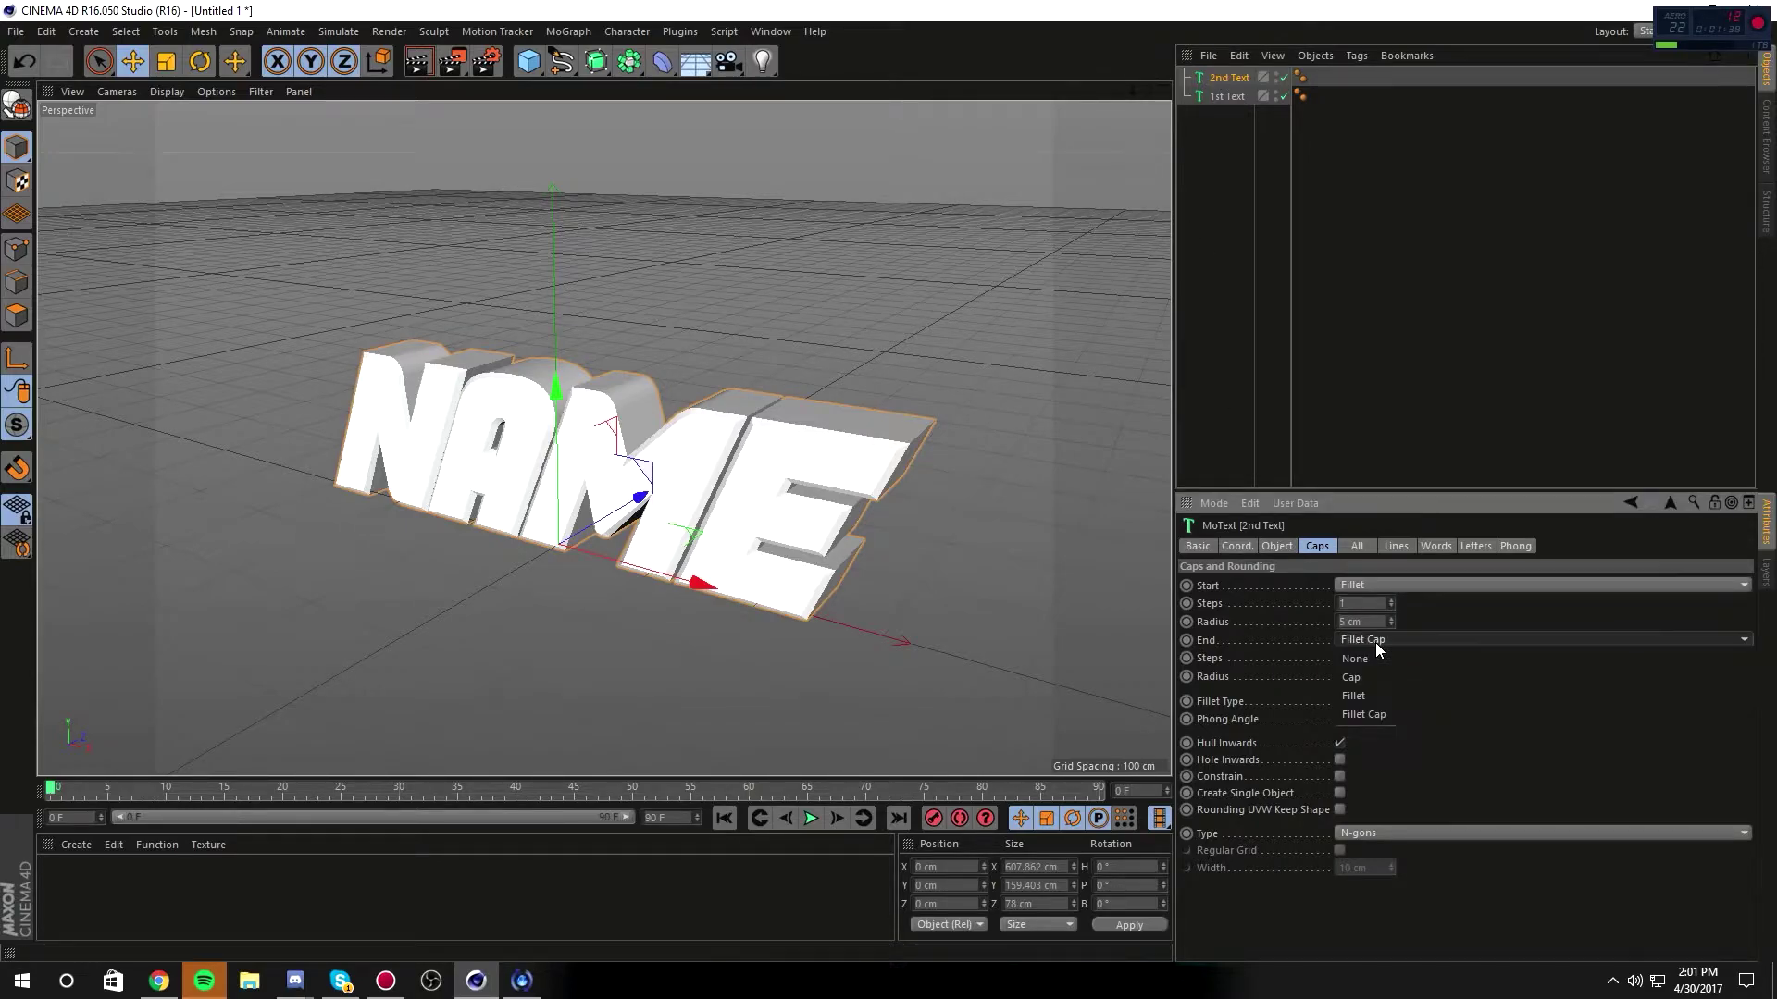
left_click(1370, 695)
type("2")
key("Tab")
key("BackSpace")
Step: Change 2nd Text's extrusion depth from 68 cm to 79 cm
left_click(1280, 547)
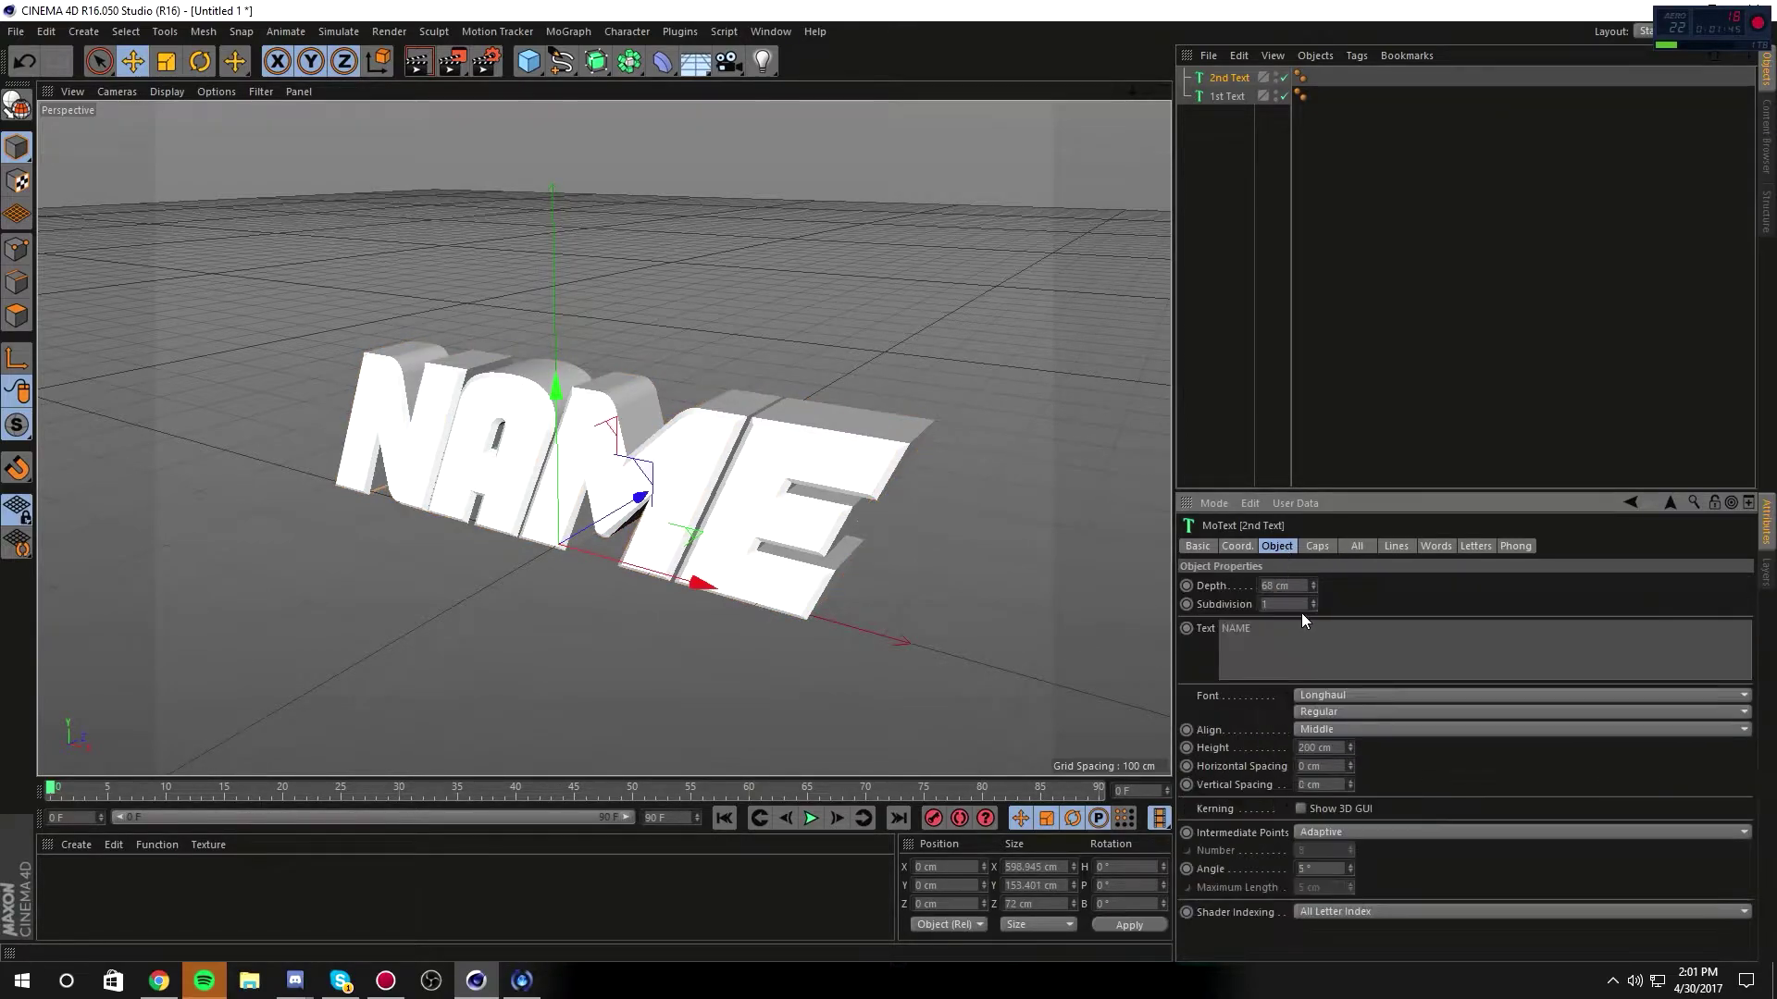
left_click(1296, 585)
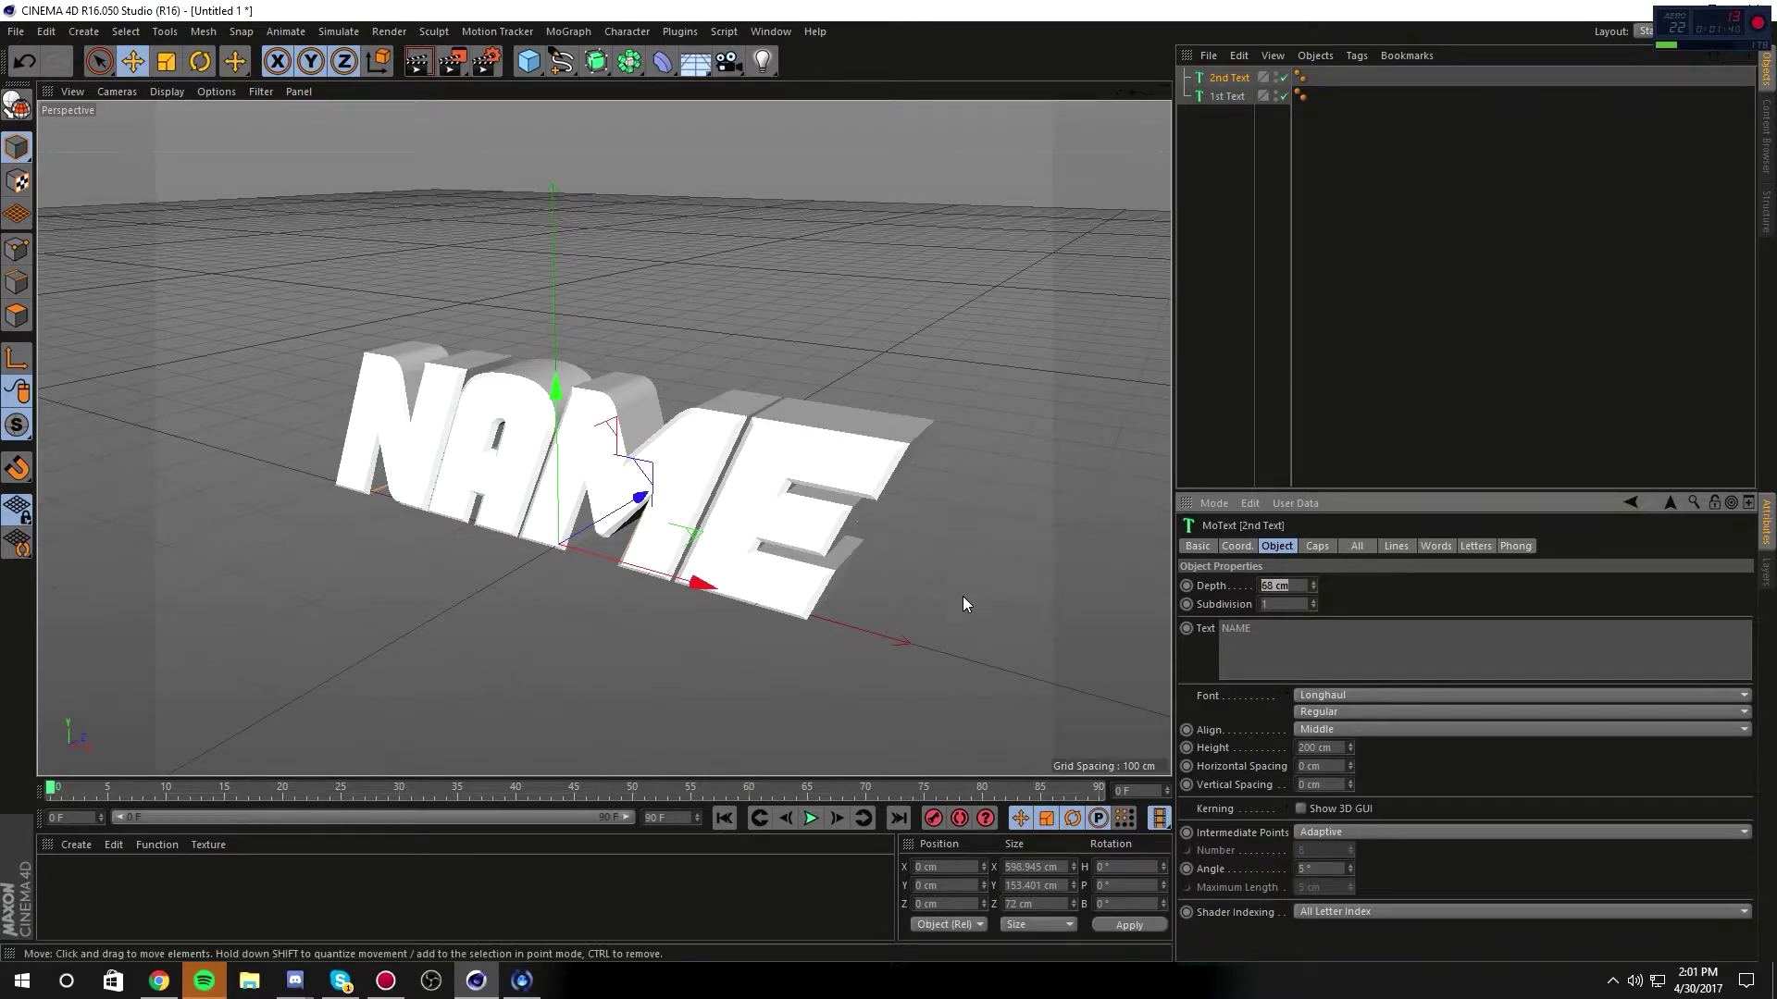
type("79")
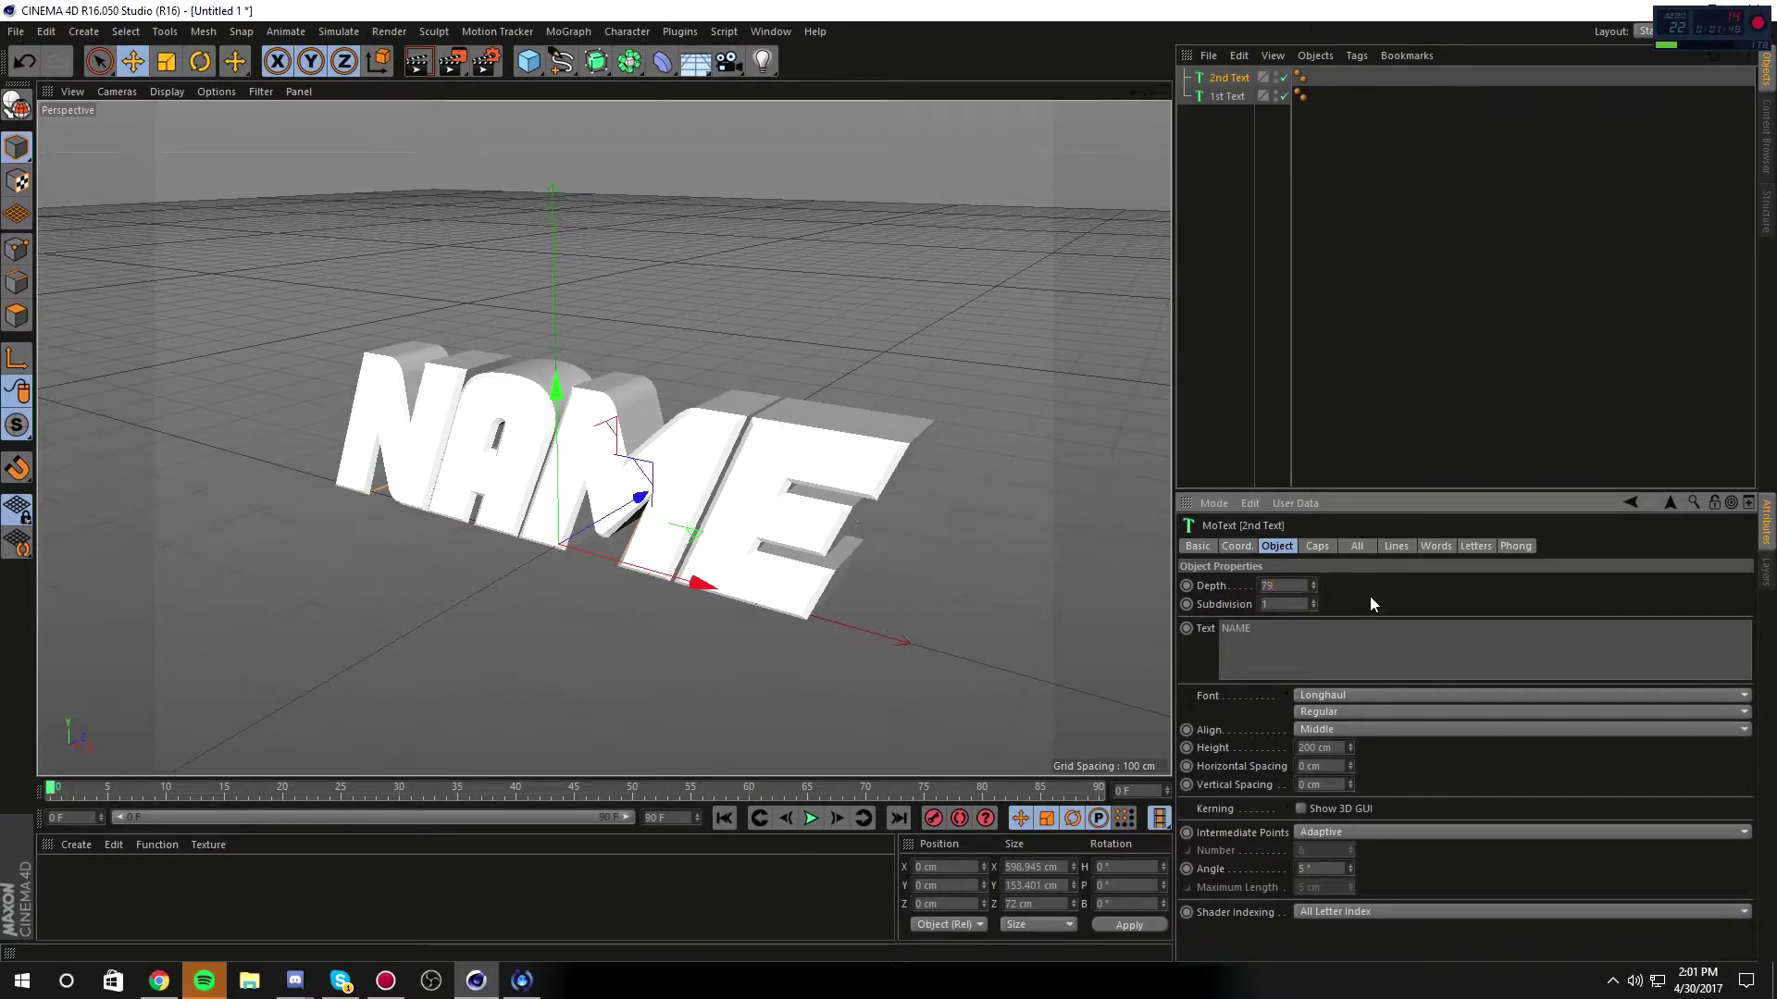
key("Return")
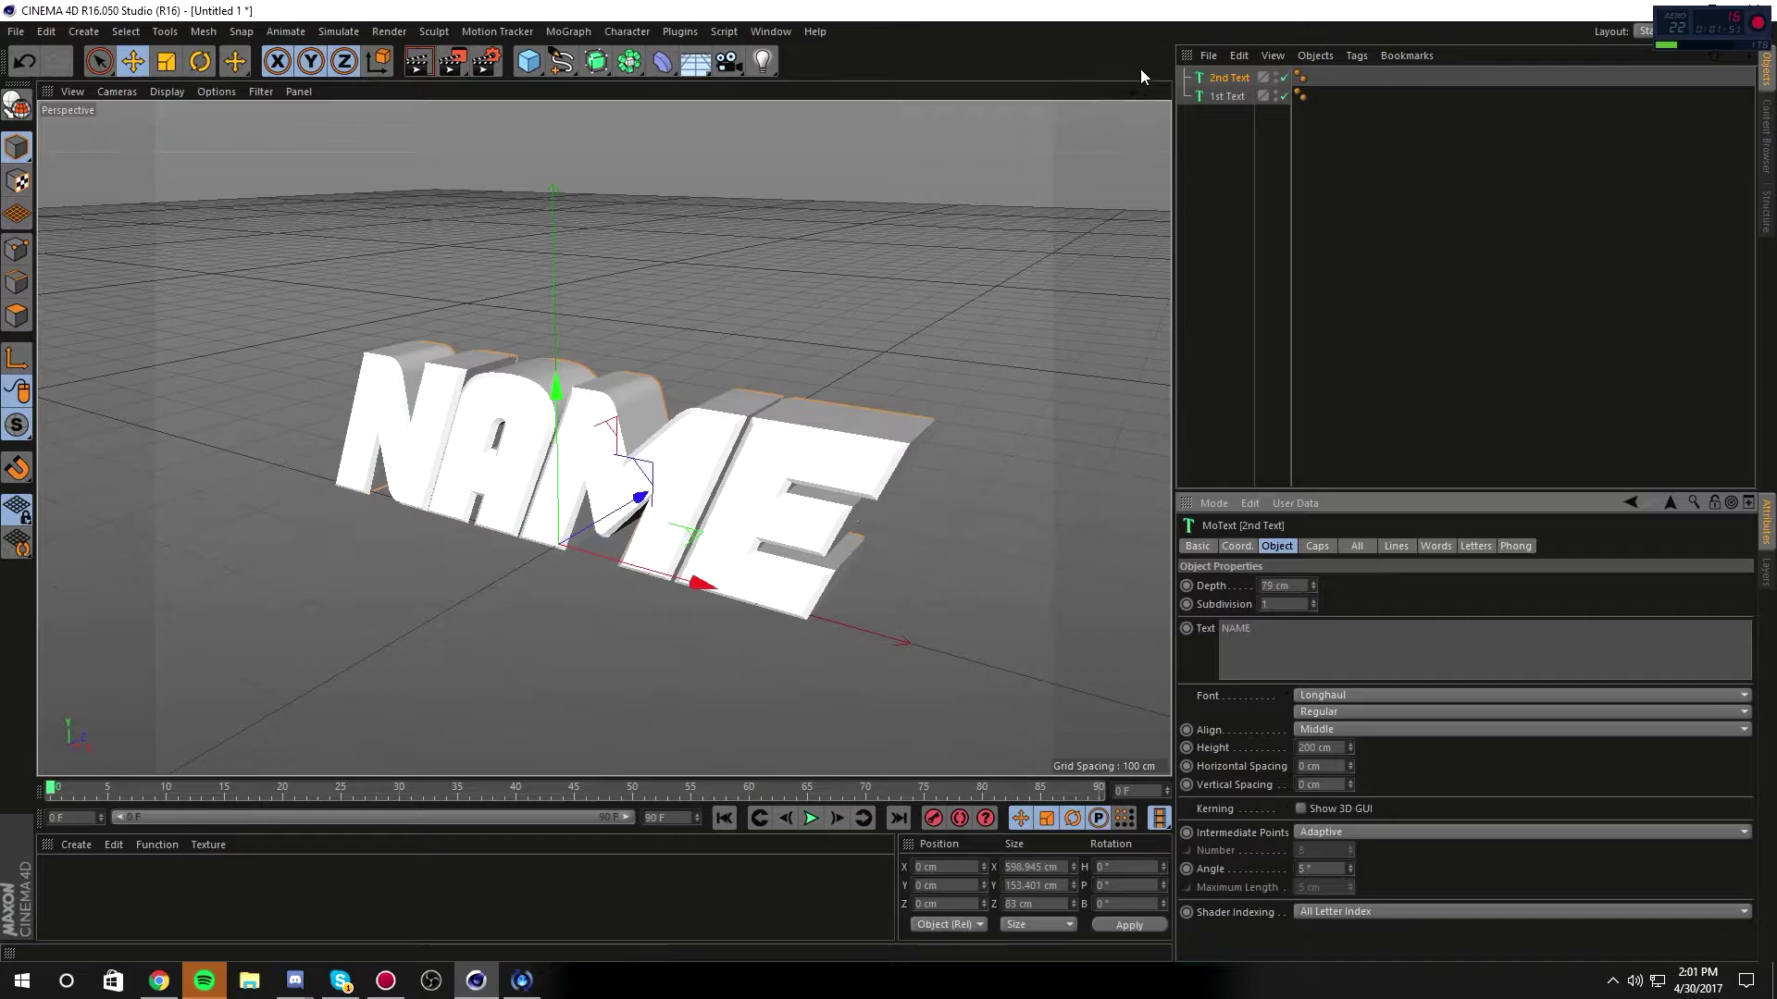
Step: Create a new material 'Mat' with its colour set to black (R 0, G 0, B 0)
left_click_drag(1145, 90, 1145, 96)
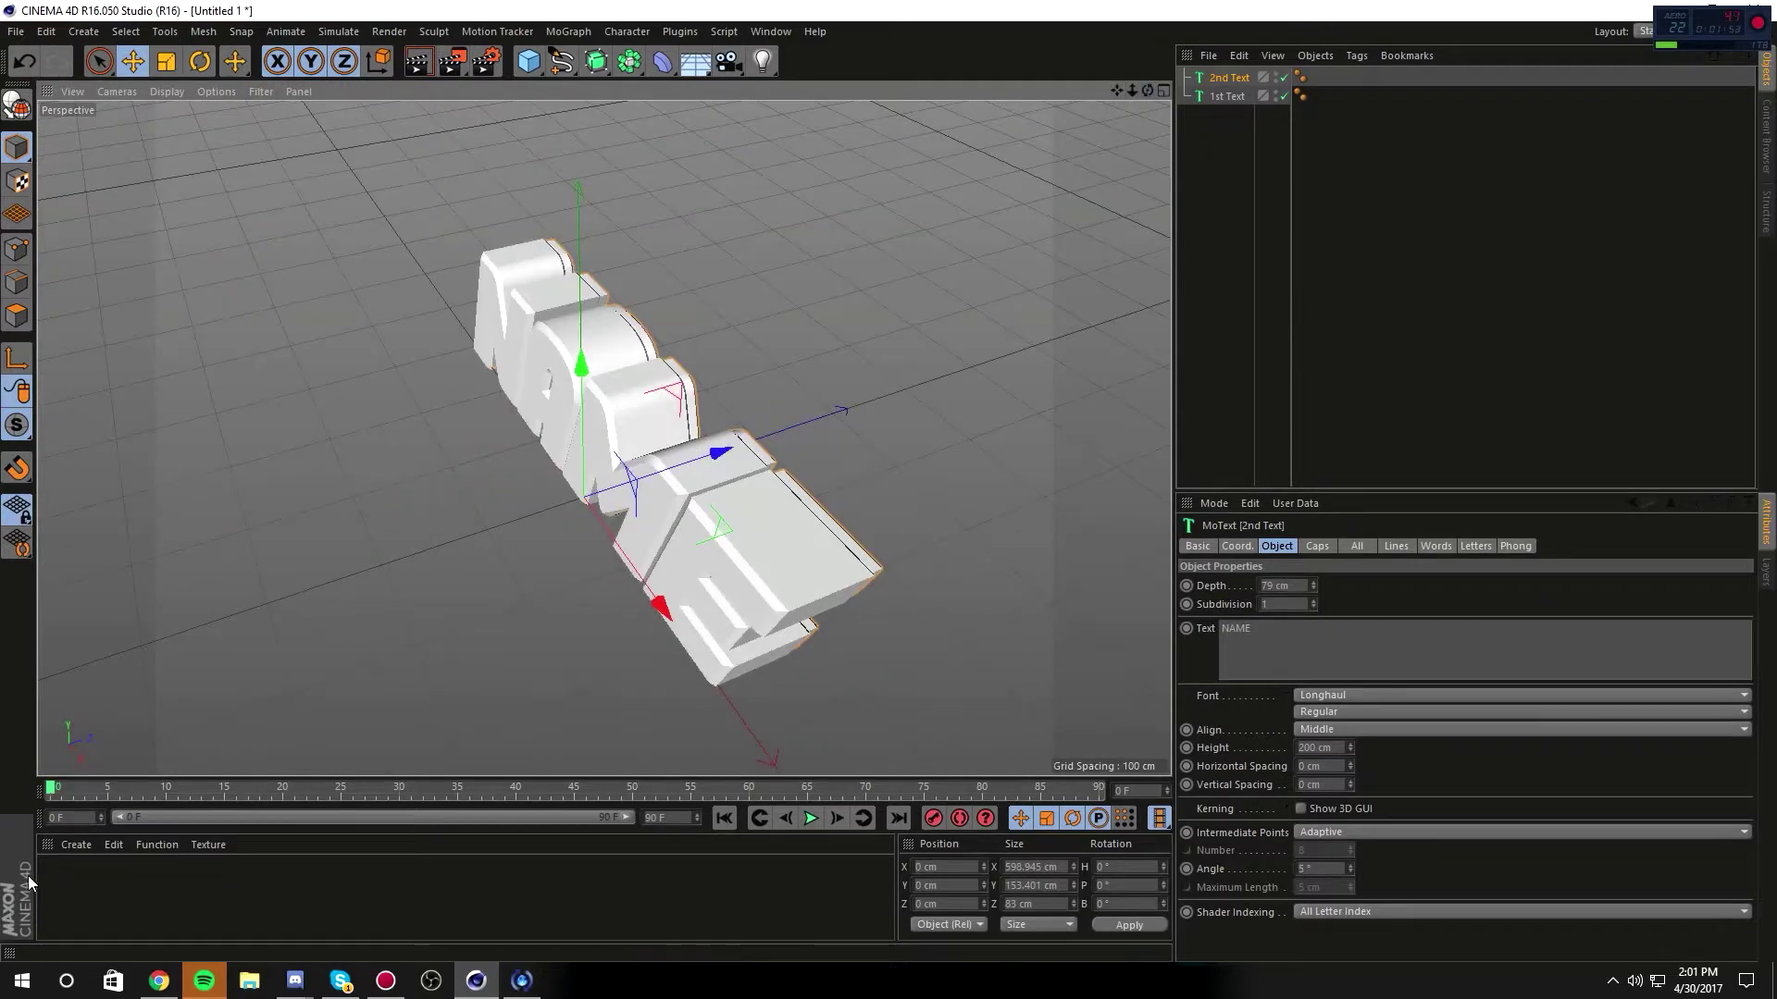
double_click(93, 868)
double_click(55, 884)
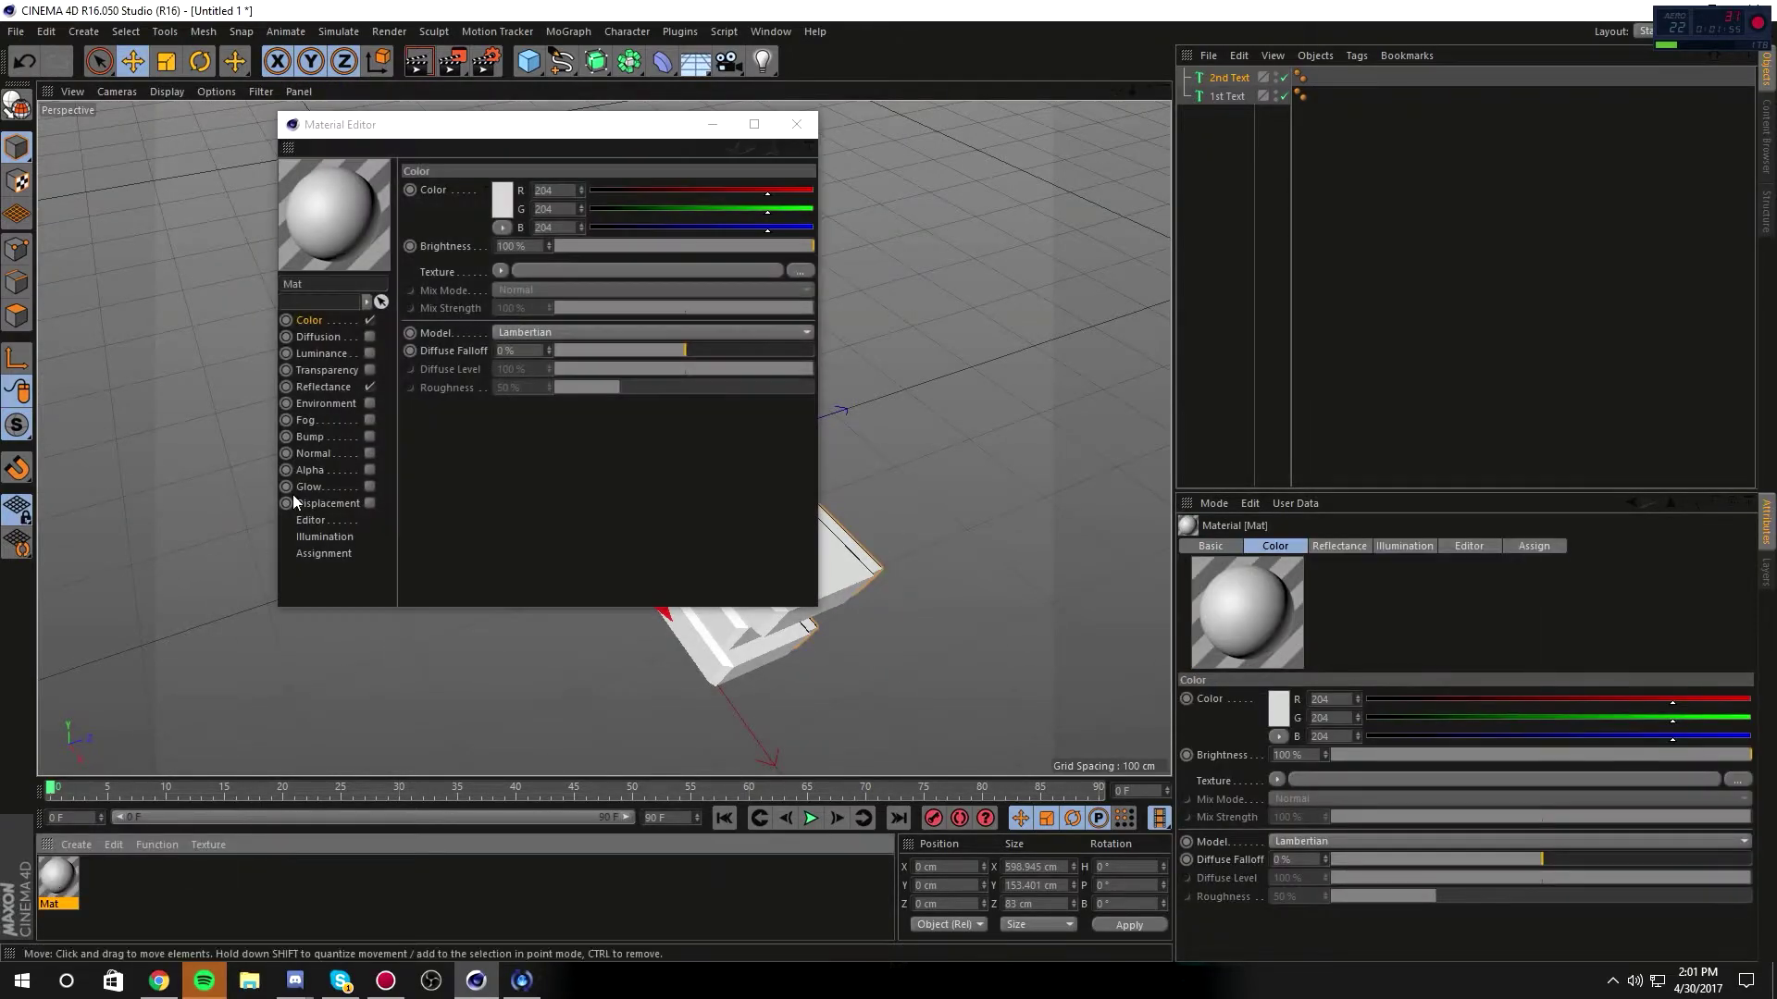
left_click(506, 203)
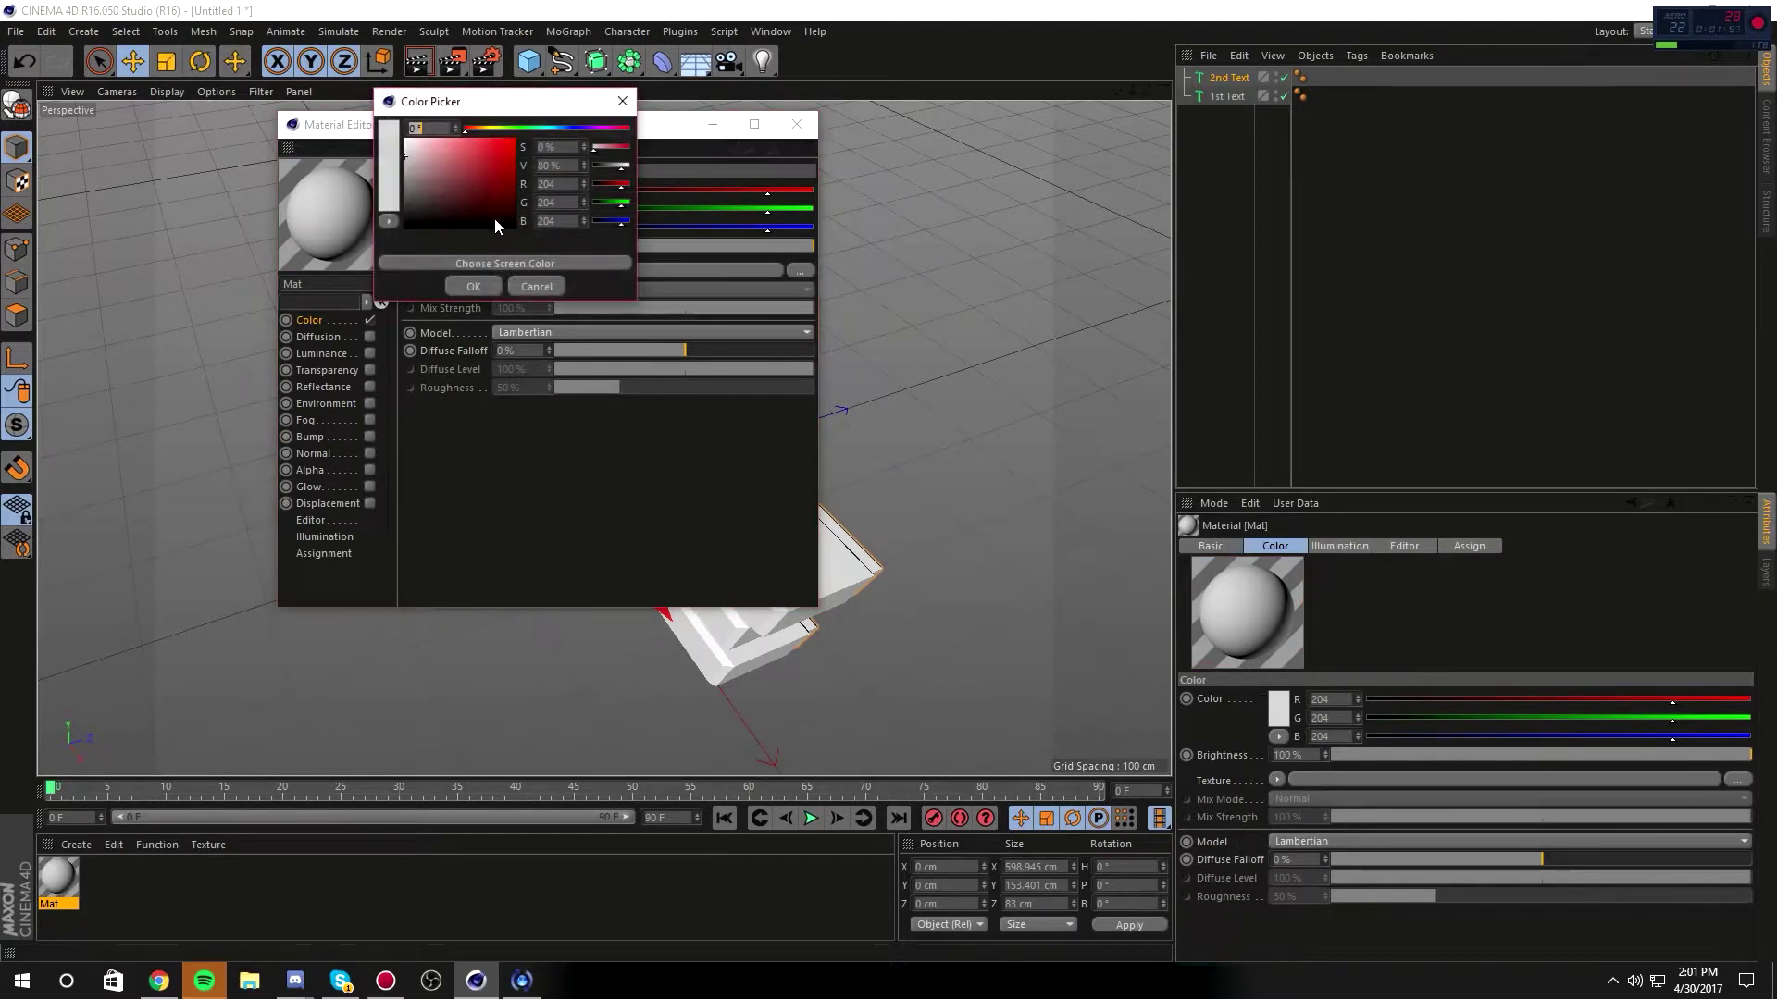
left_click(490, 220)
left_click(468, 282)
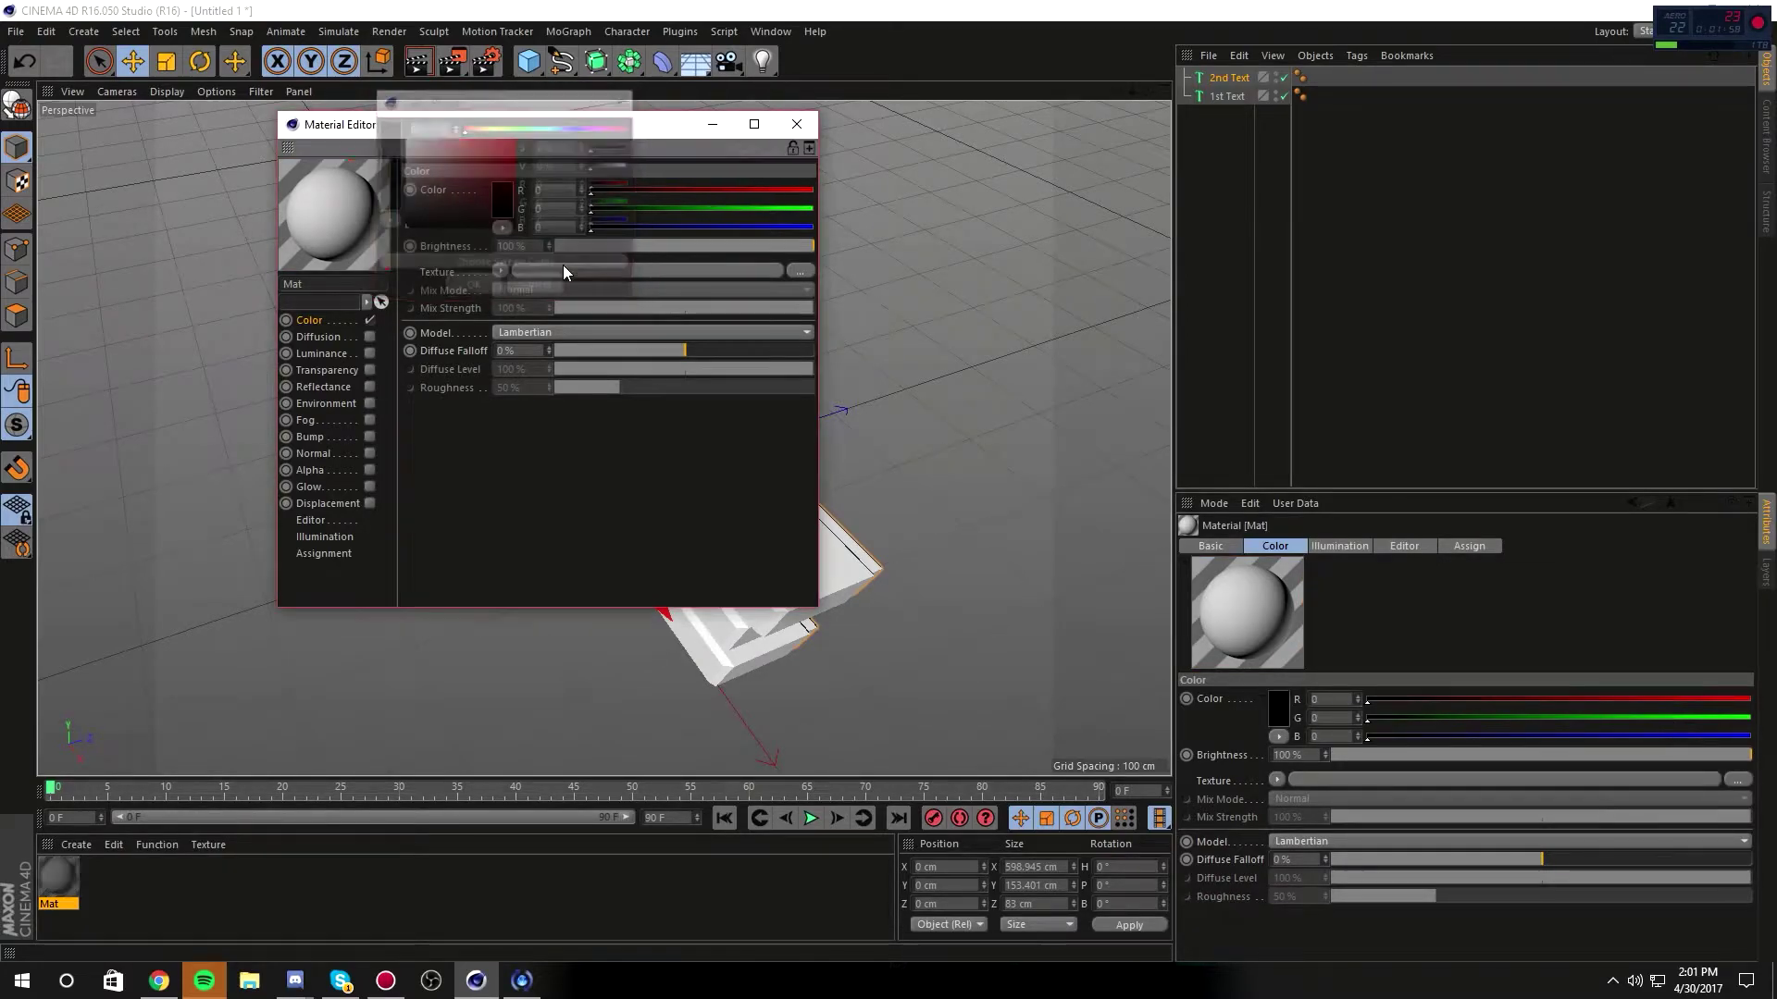
Step: Apply the black Mat material to 2nd Text and nudge it back to Z -5.446 cm
left_click(795, 123)
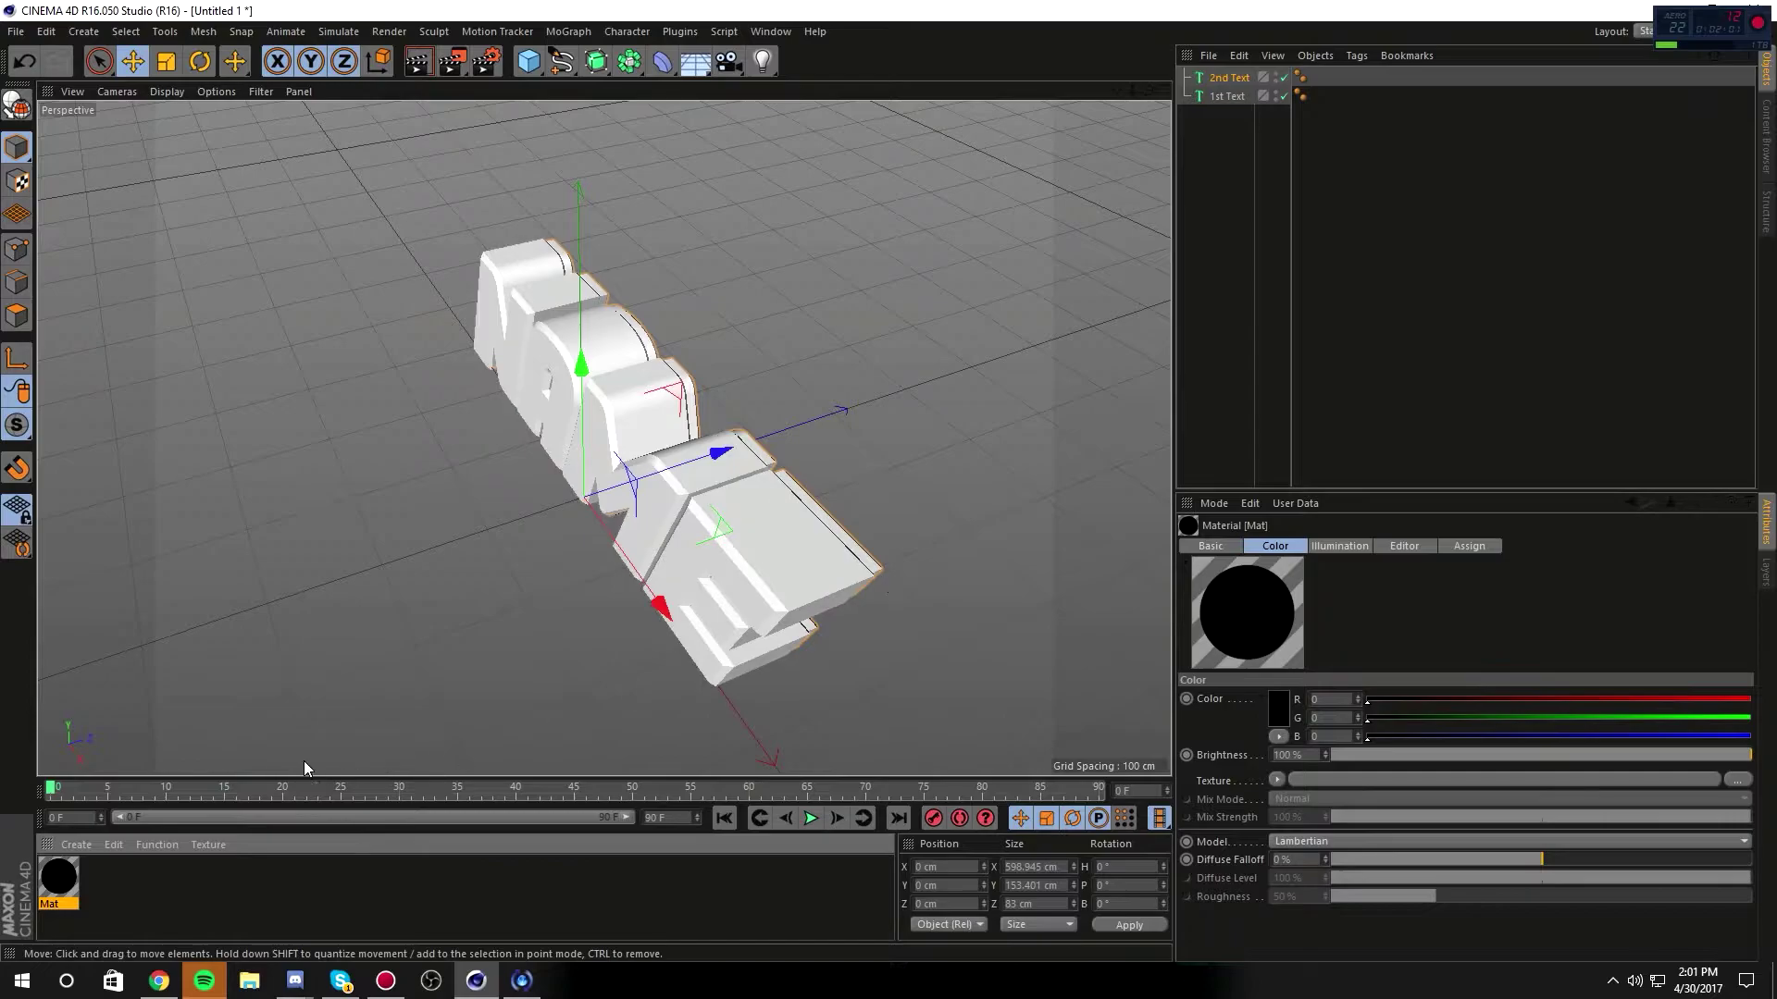
left_click_drag(55, 886, 1227, 98)
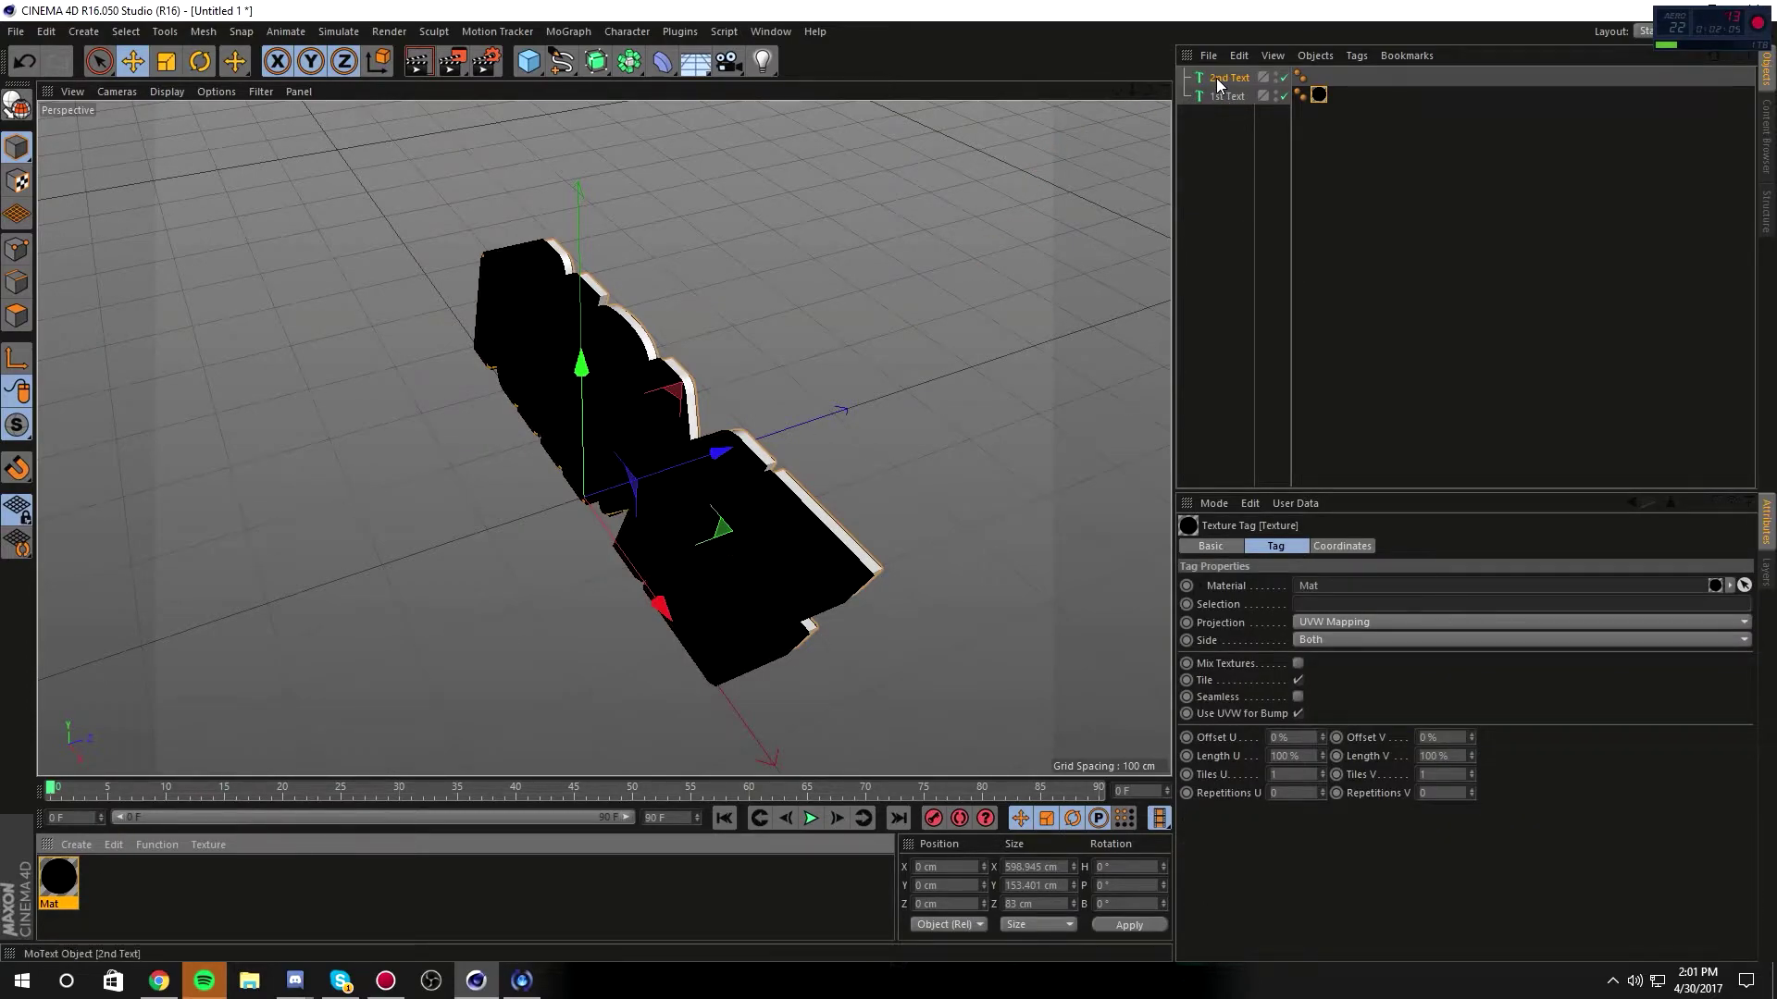
left_click(1221, 76)
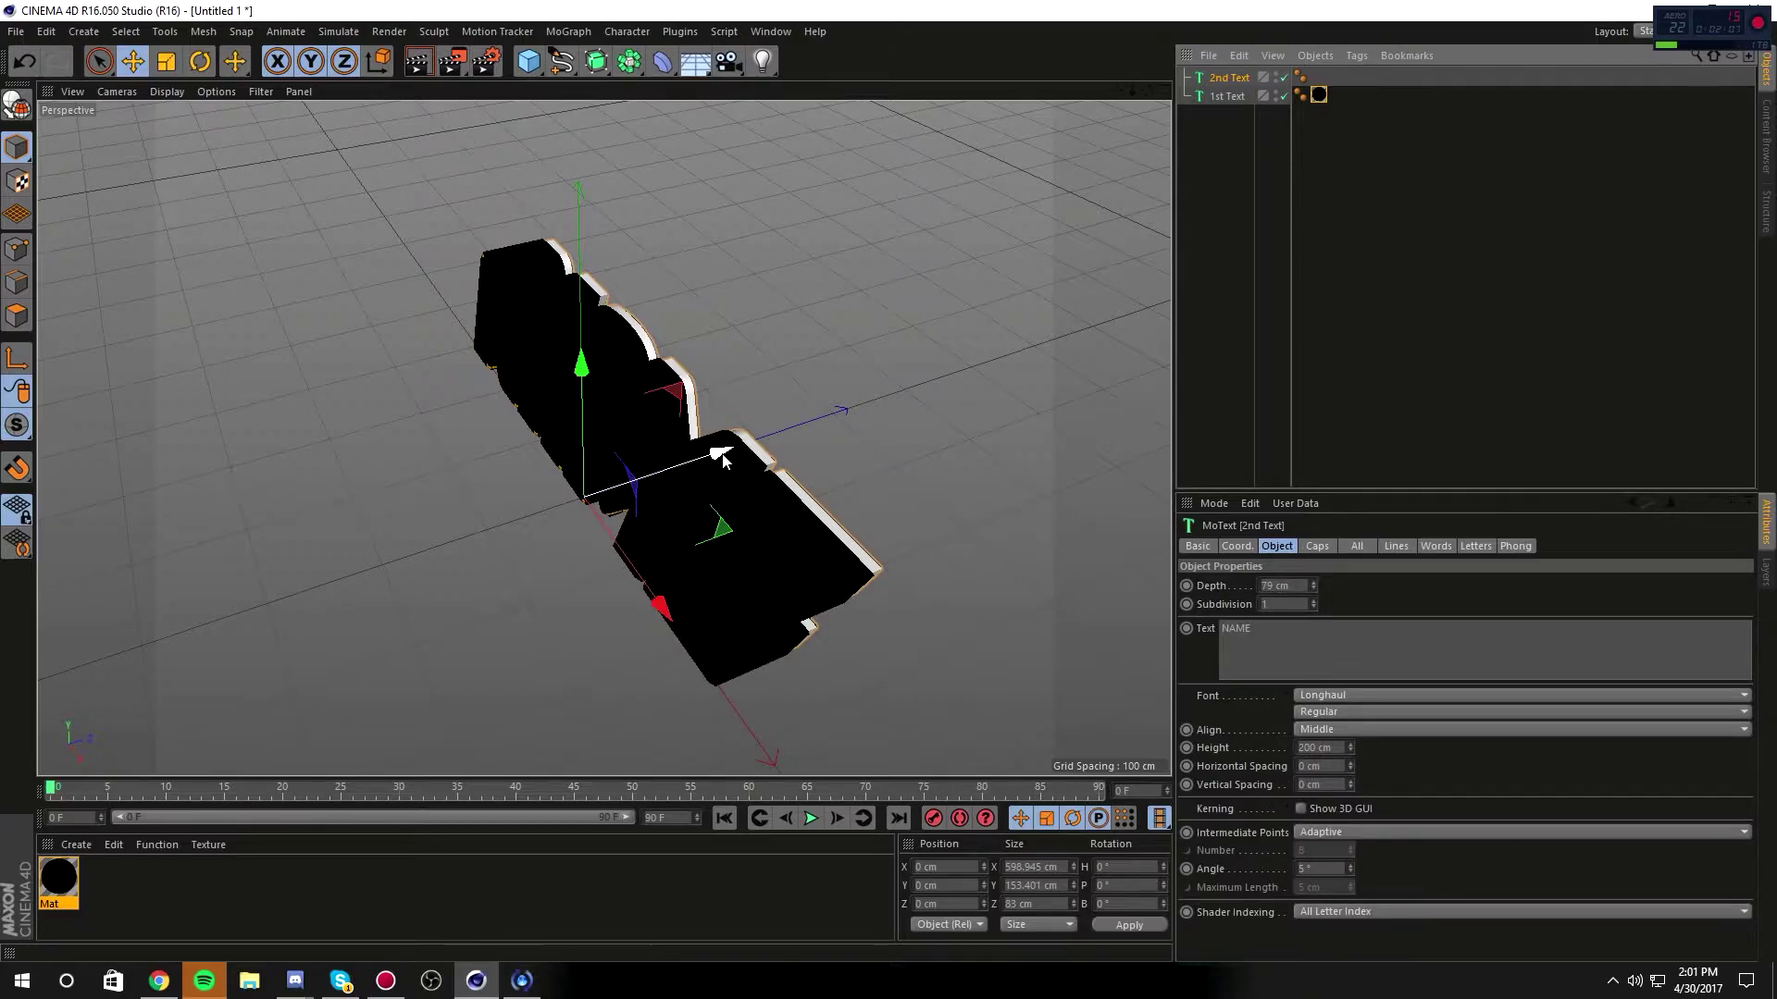
left_click_drag(721, 459, 716, 463)
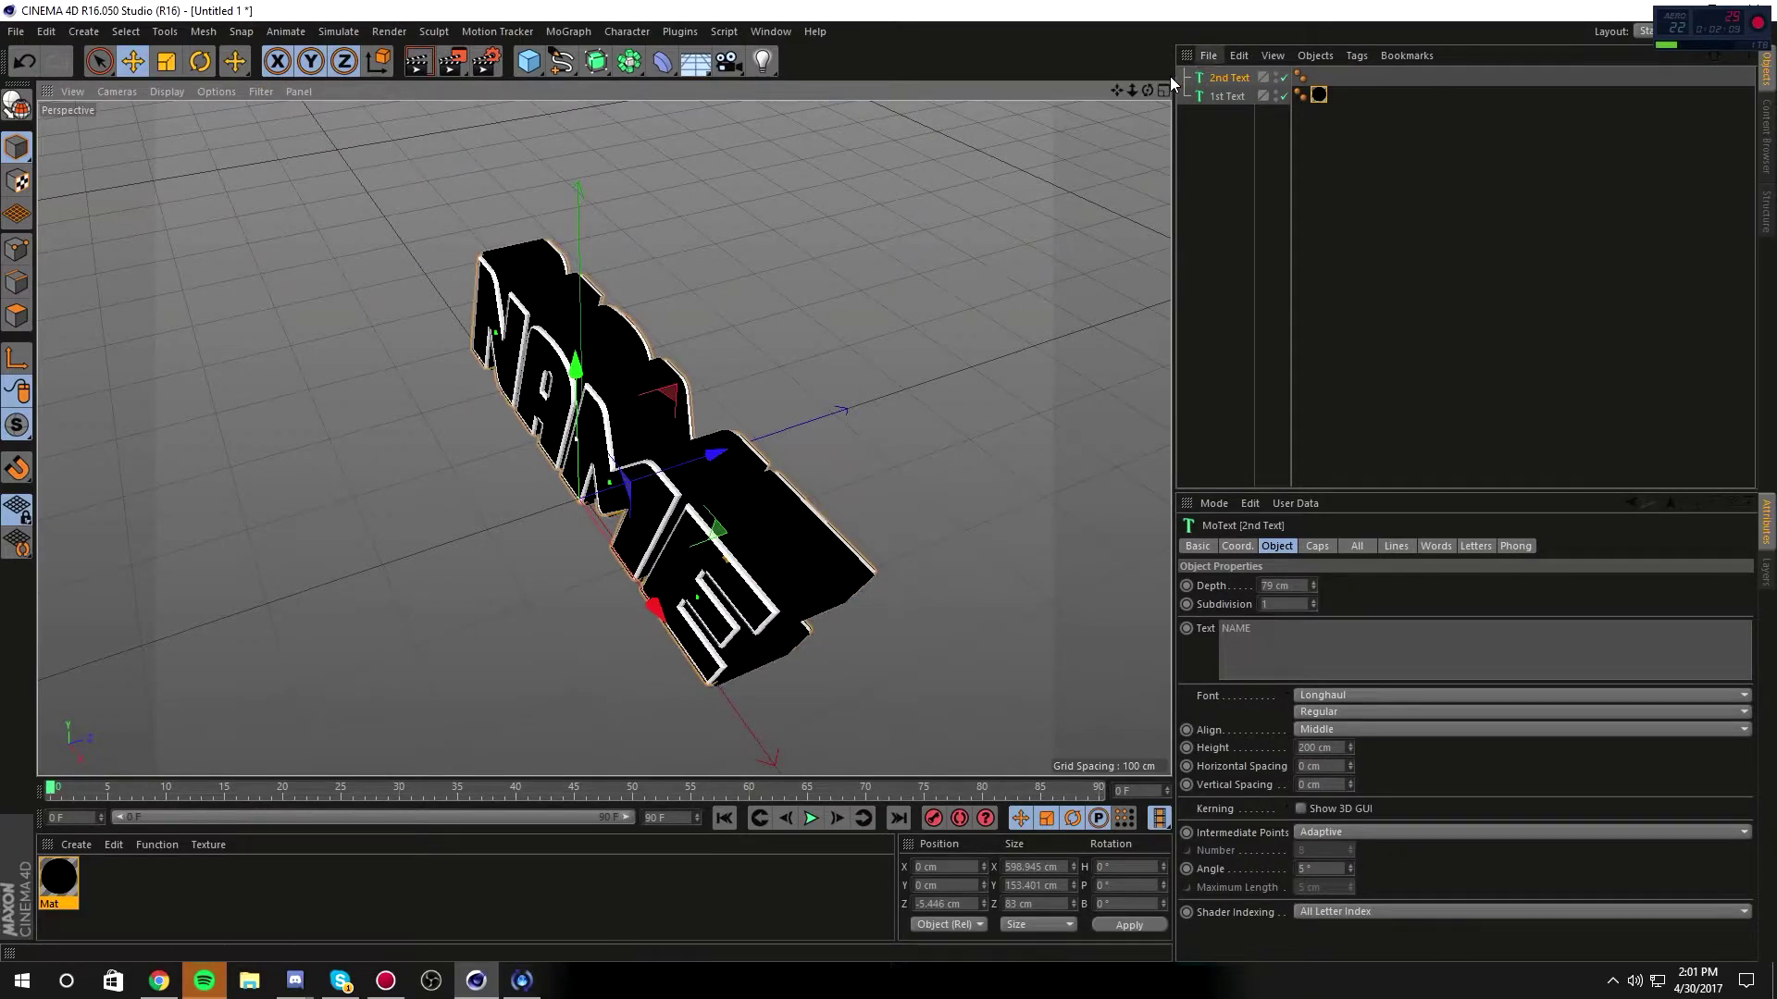
left_click_drag(1146, 91, 759, 503)
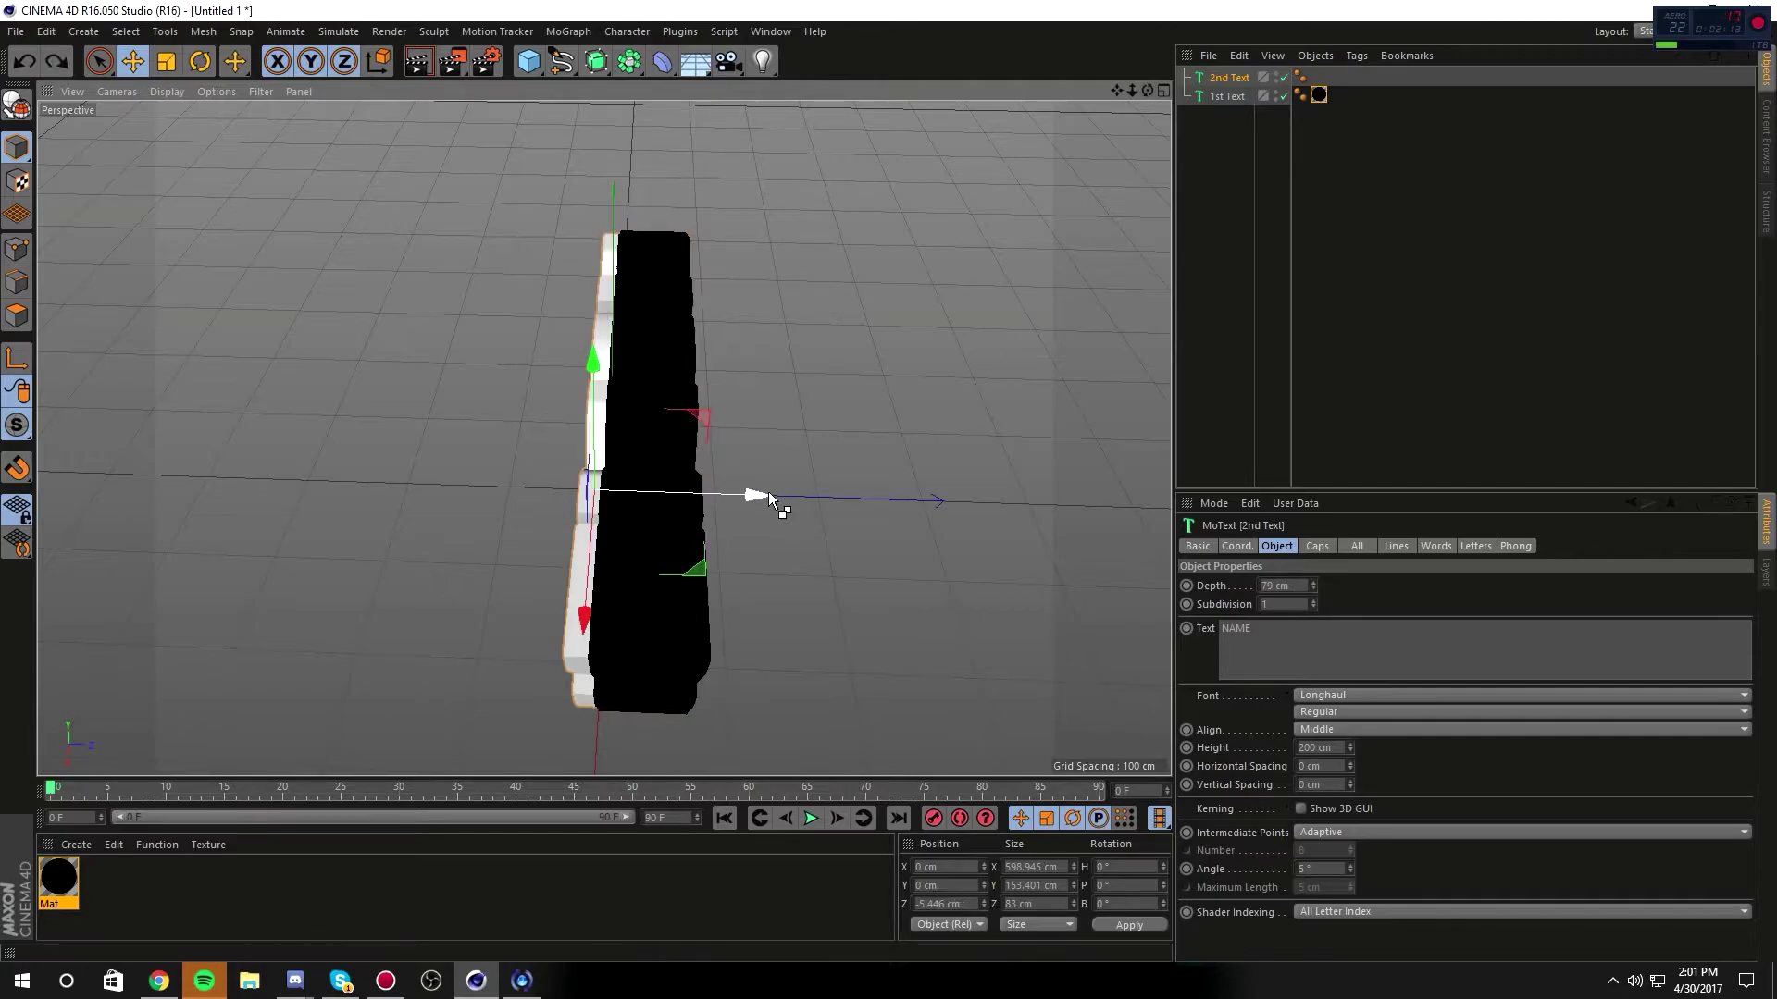
key("ctrl+z")
left_click_drag(1147, 91, 853, 185)
Step: Duplicate 2nd Text and add an Atom Array object
left_click(854, 185)
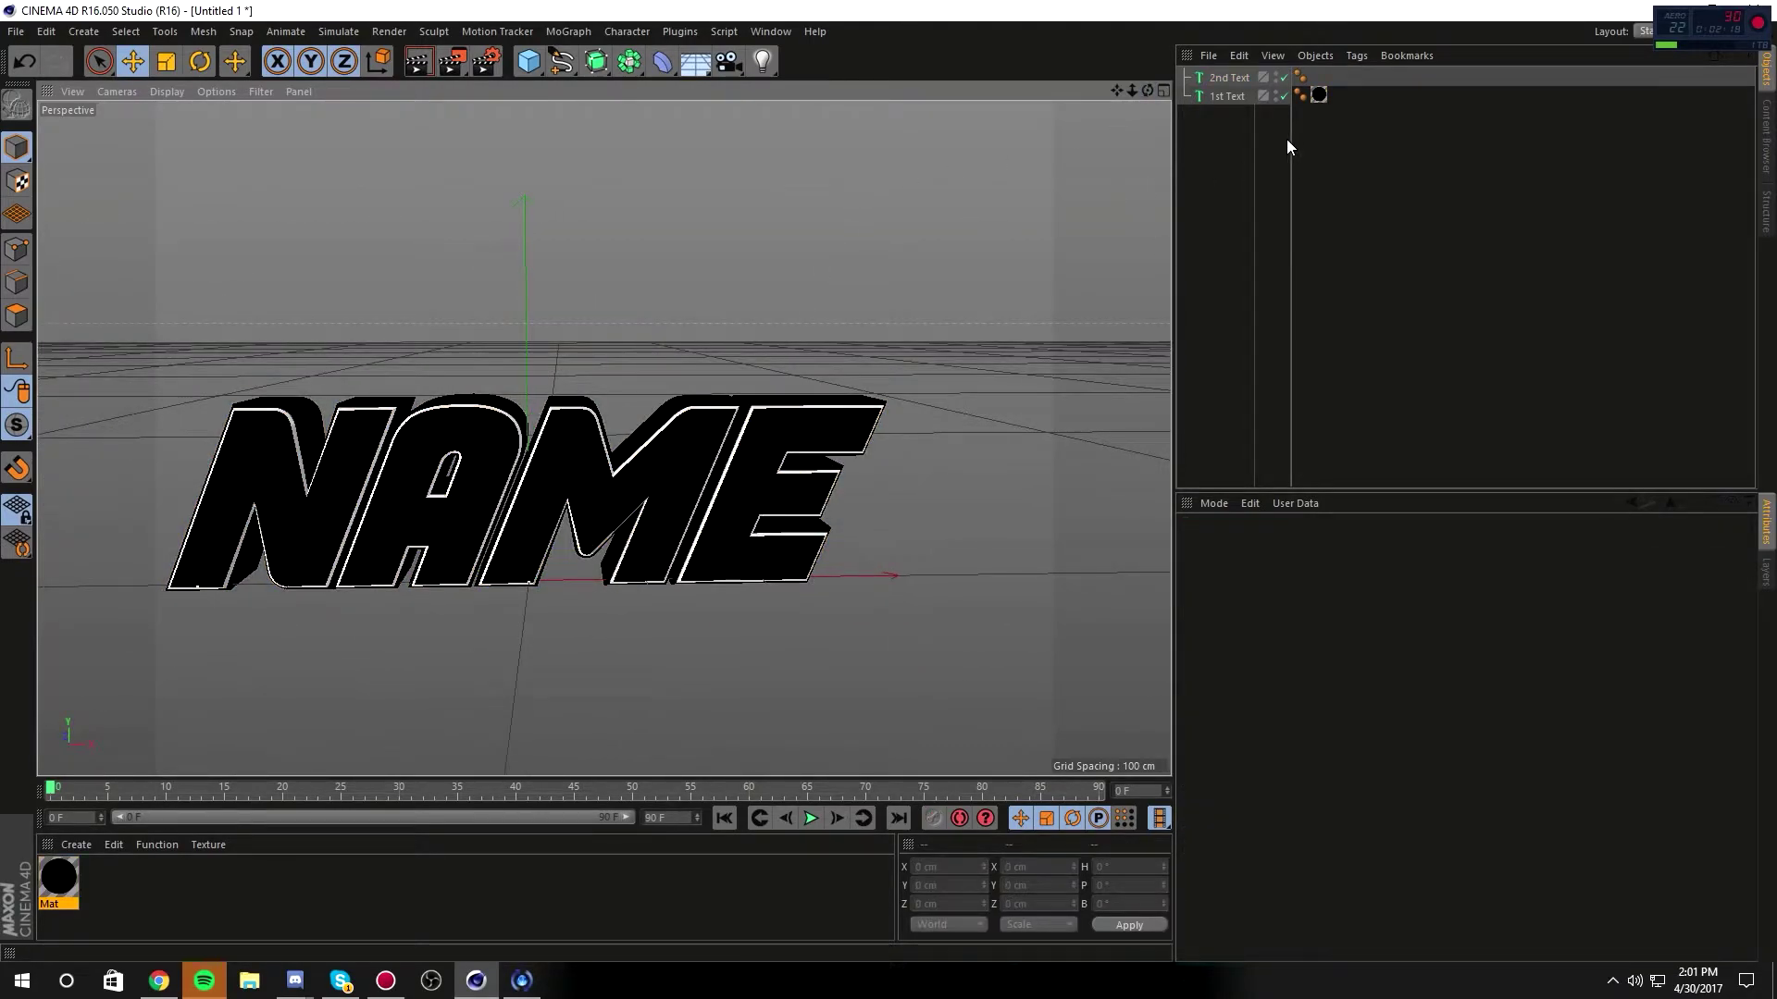
left_click(1222, 78)
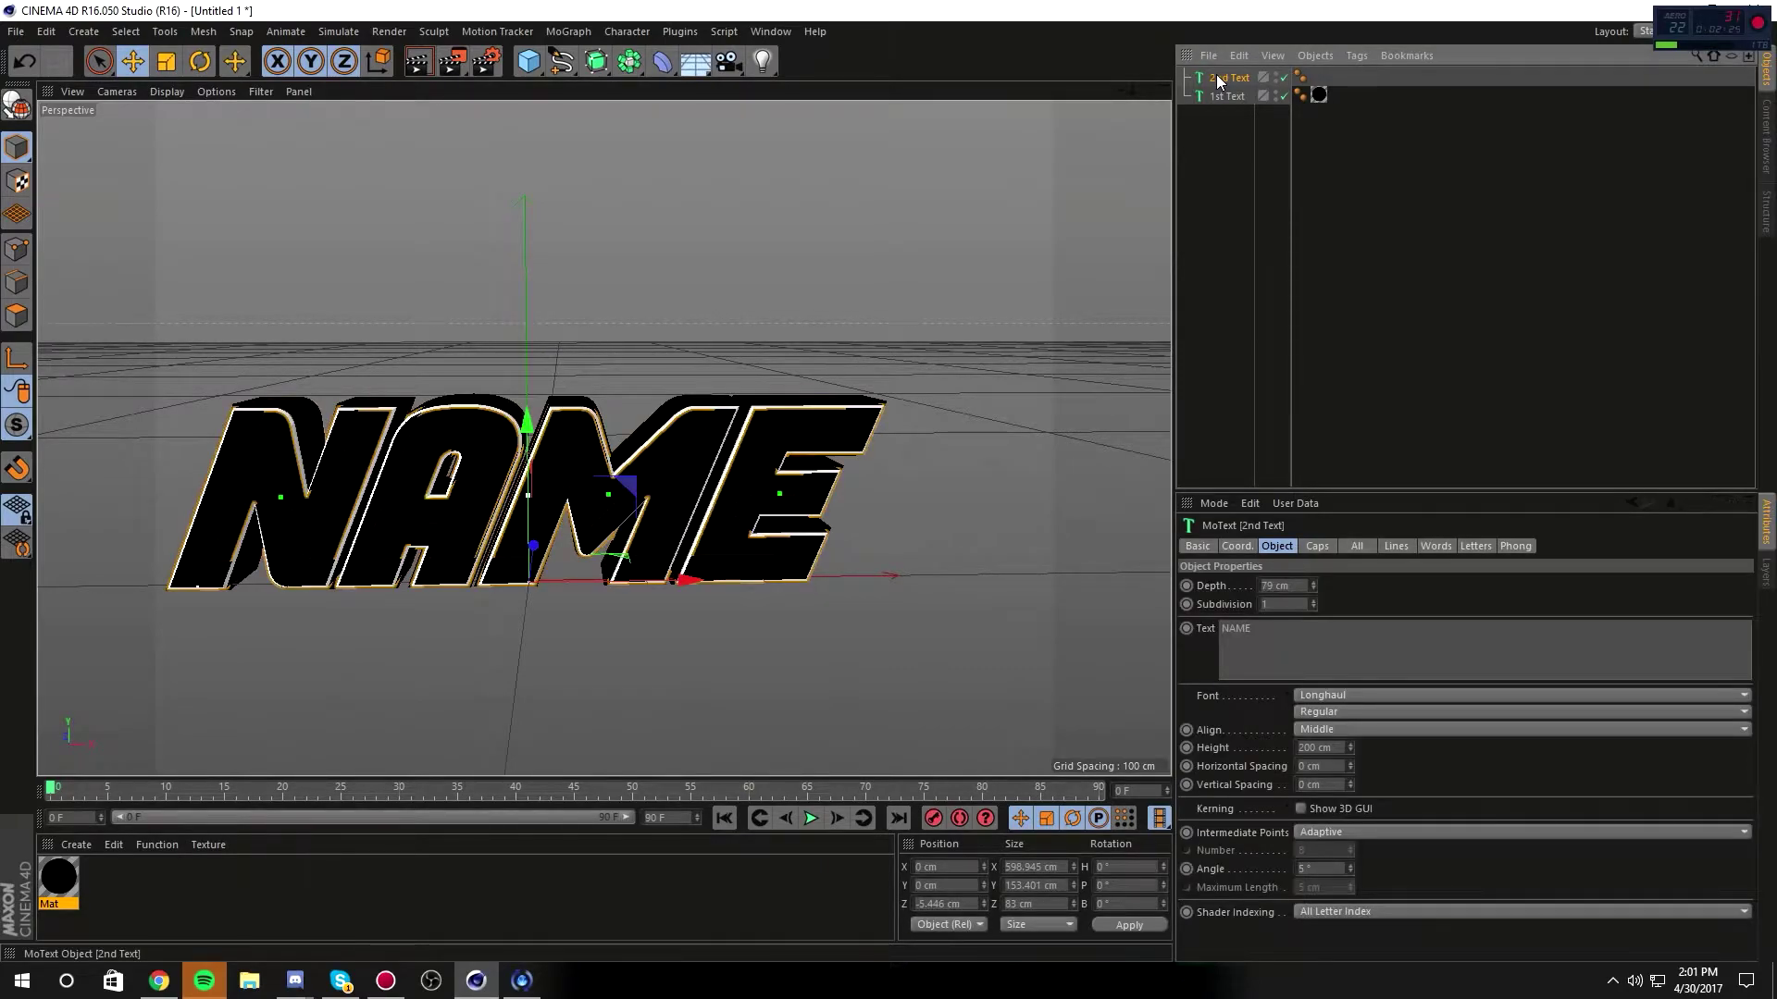
key("ctrl+c")
key("ctrl+v")
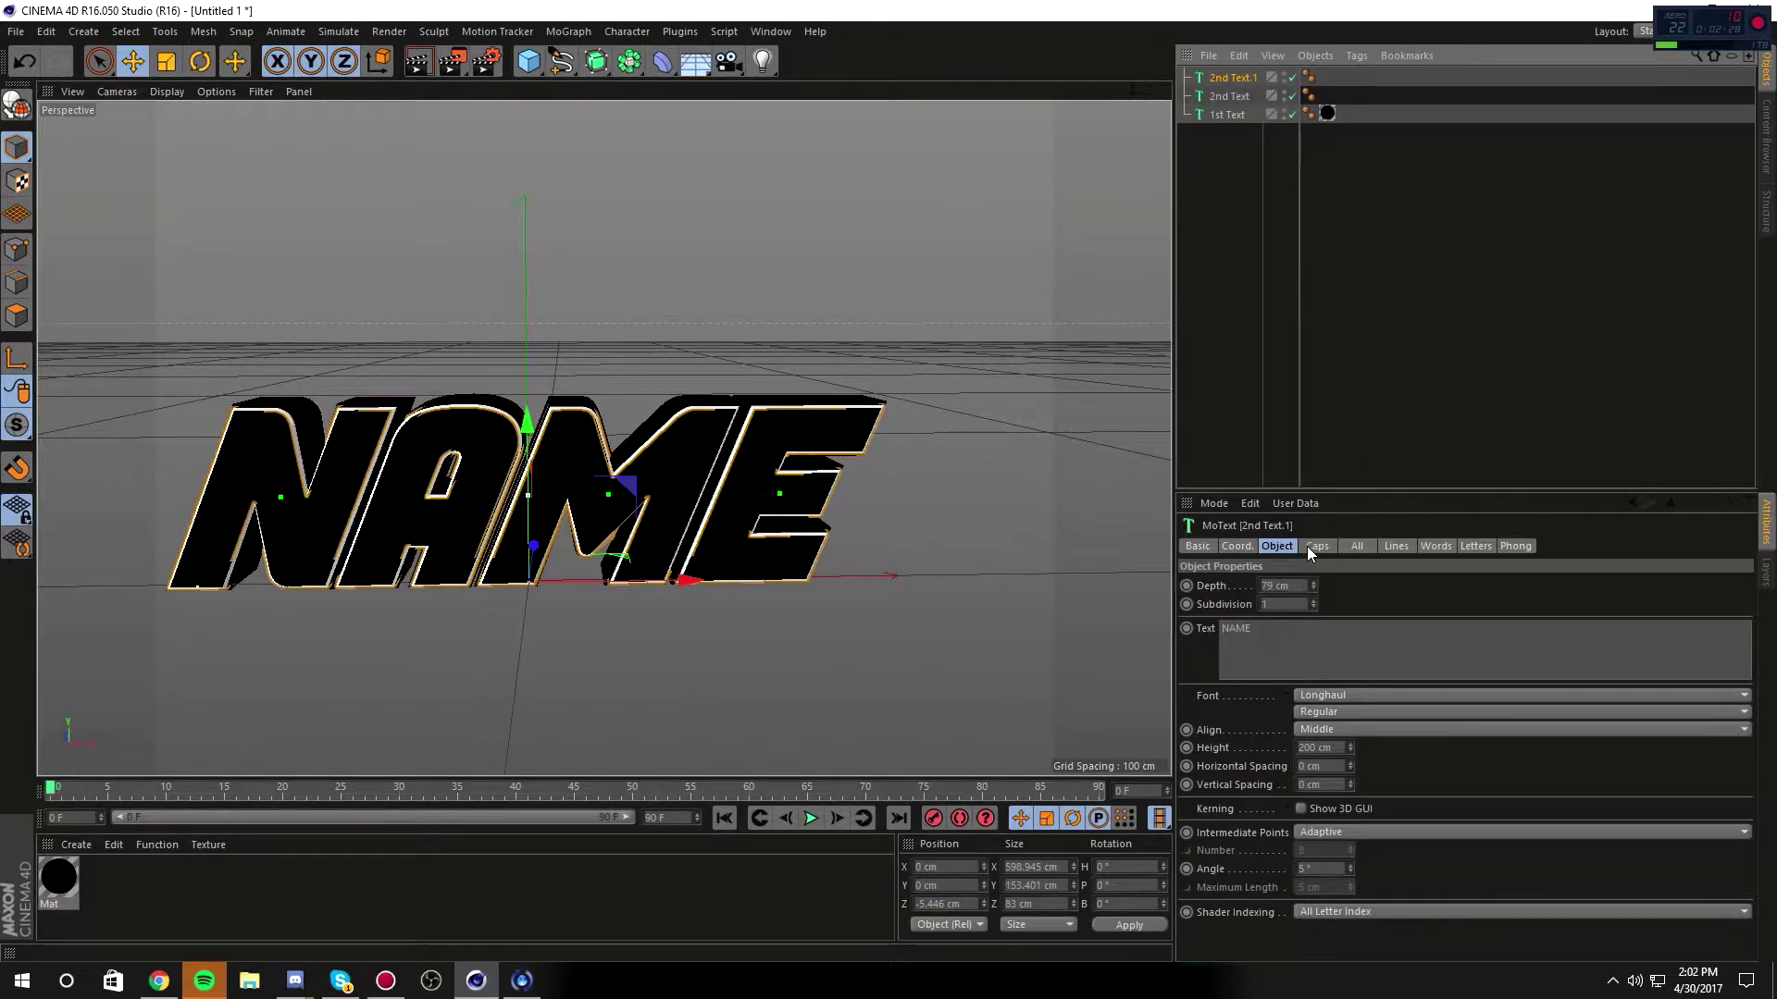
left_click(632, 70)
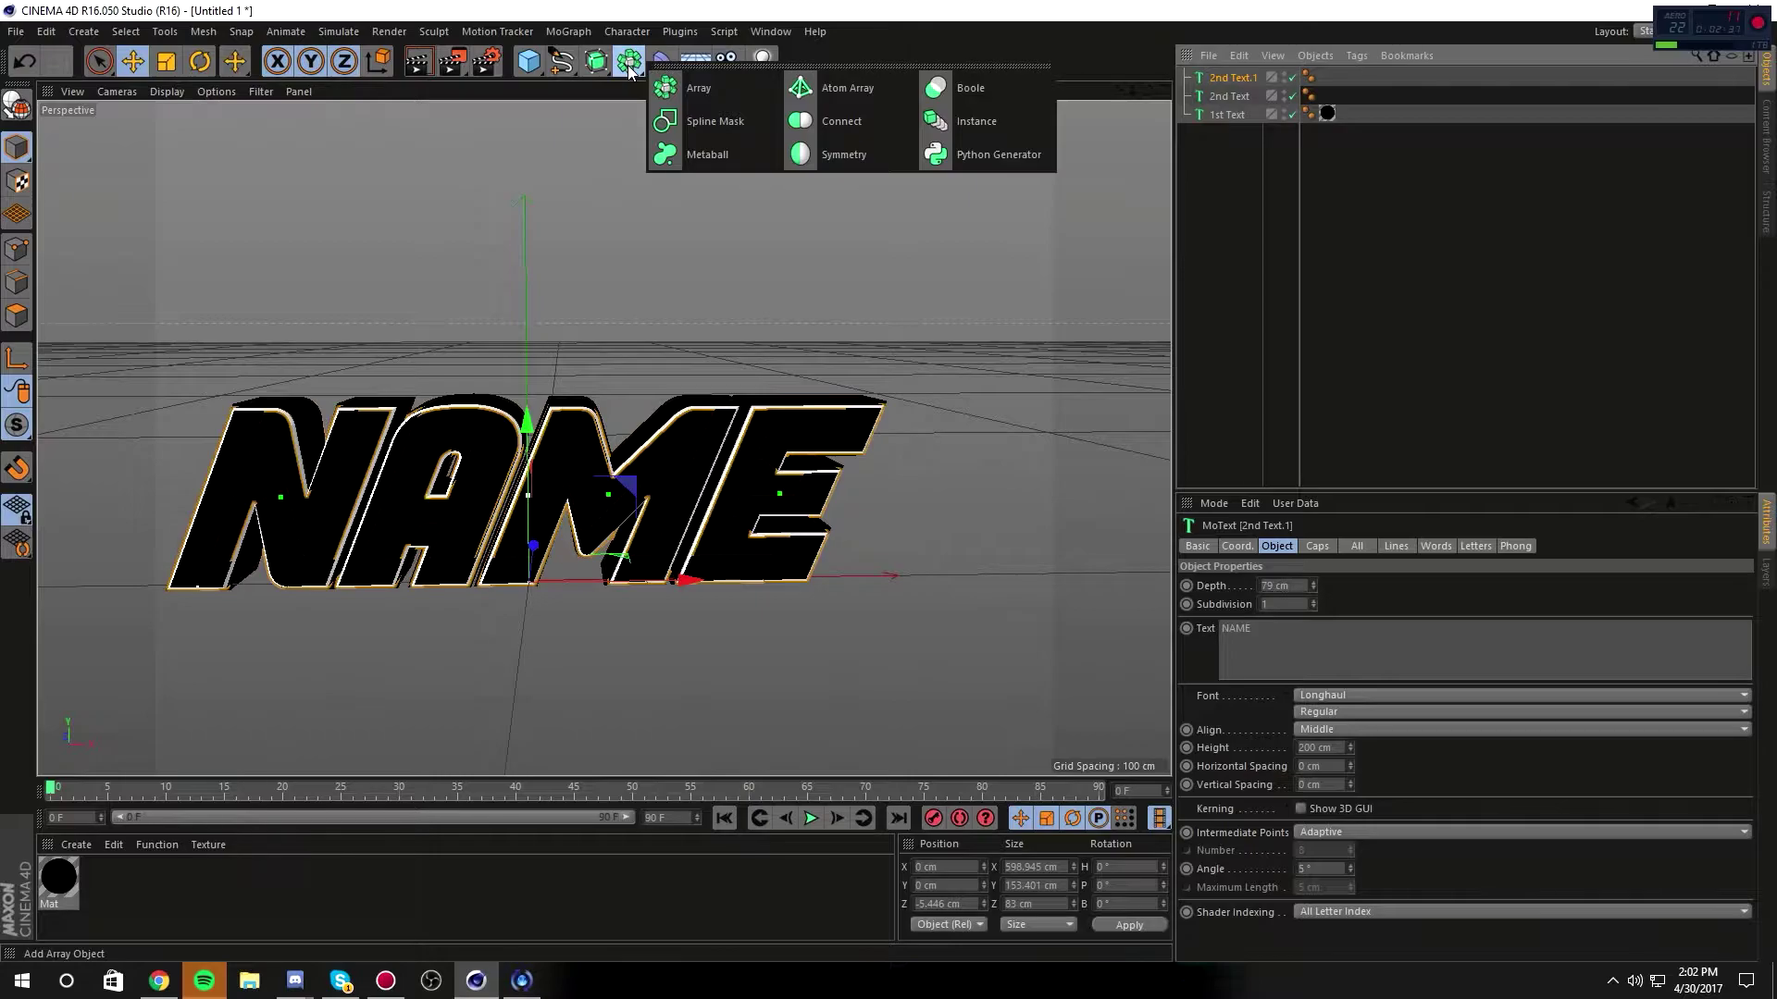
left_click(846, 82)
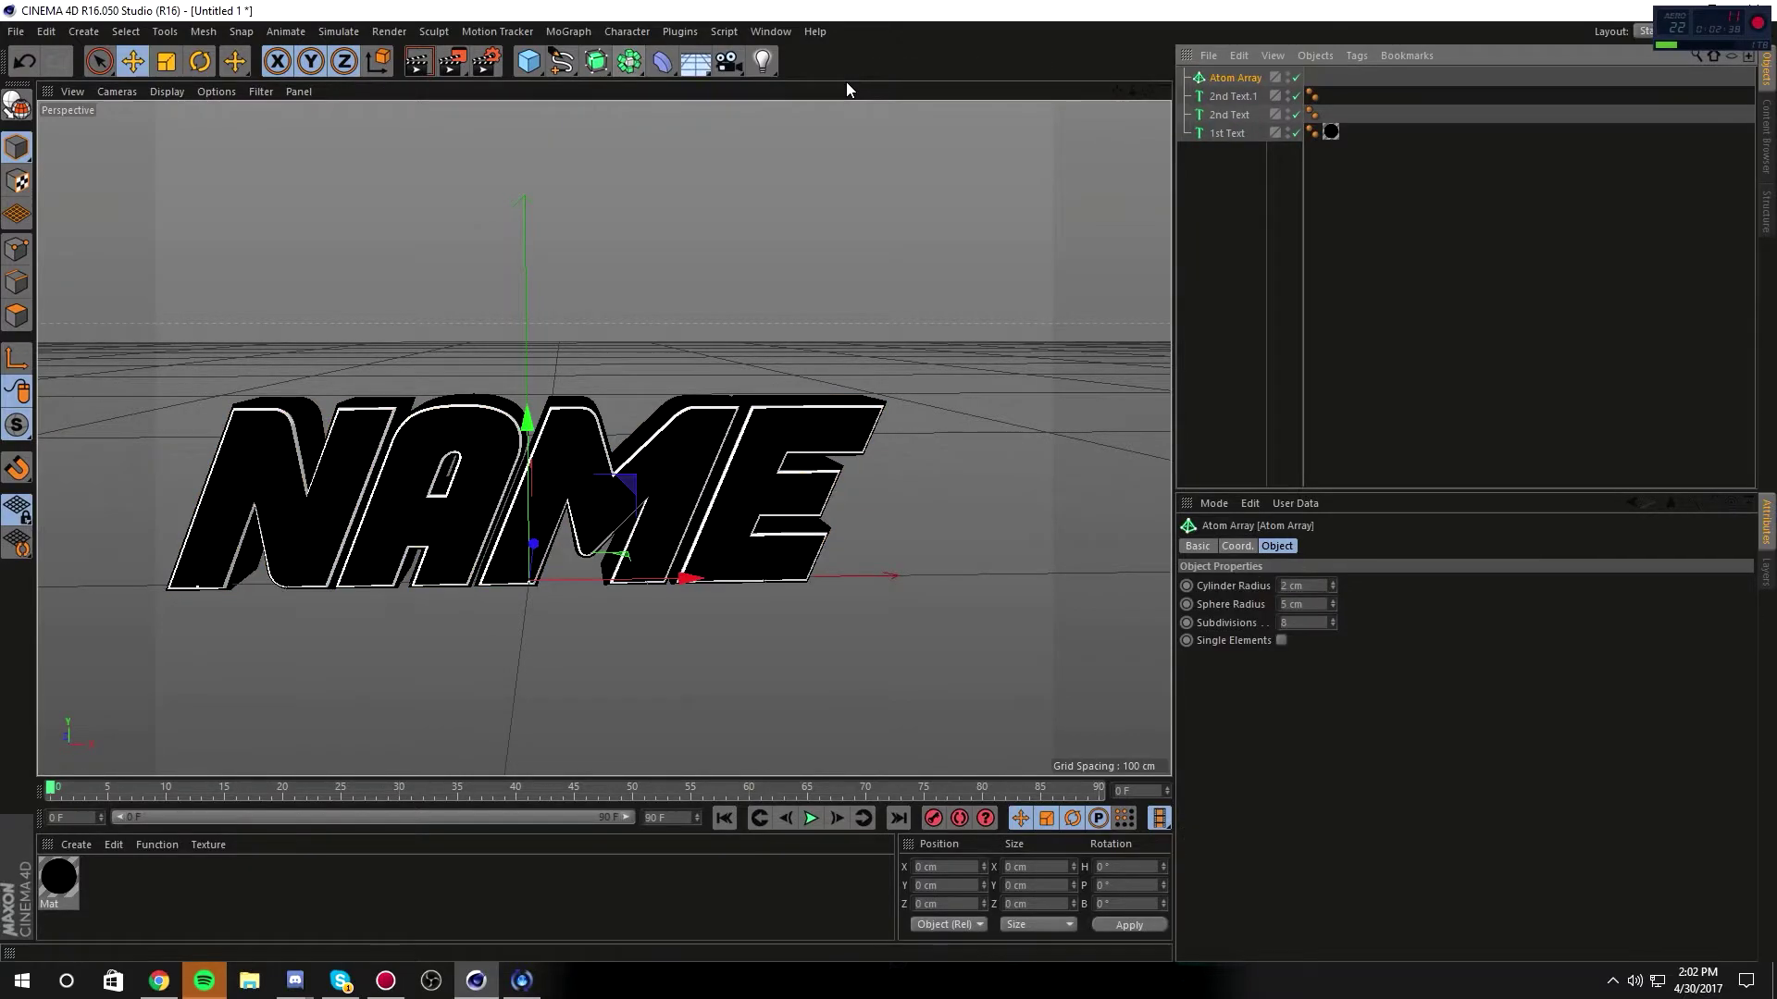
Step: Rename the copy '3rd Text' and nest it under the Atom Array
left_click(1229, 96)
double_click(1229, 97)
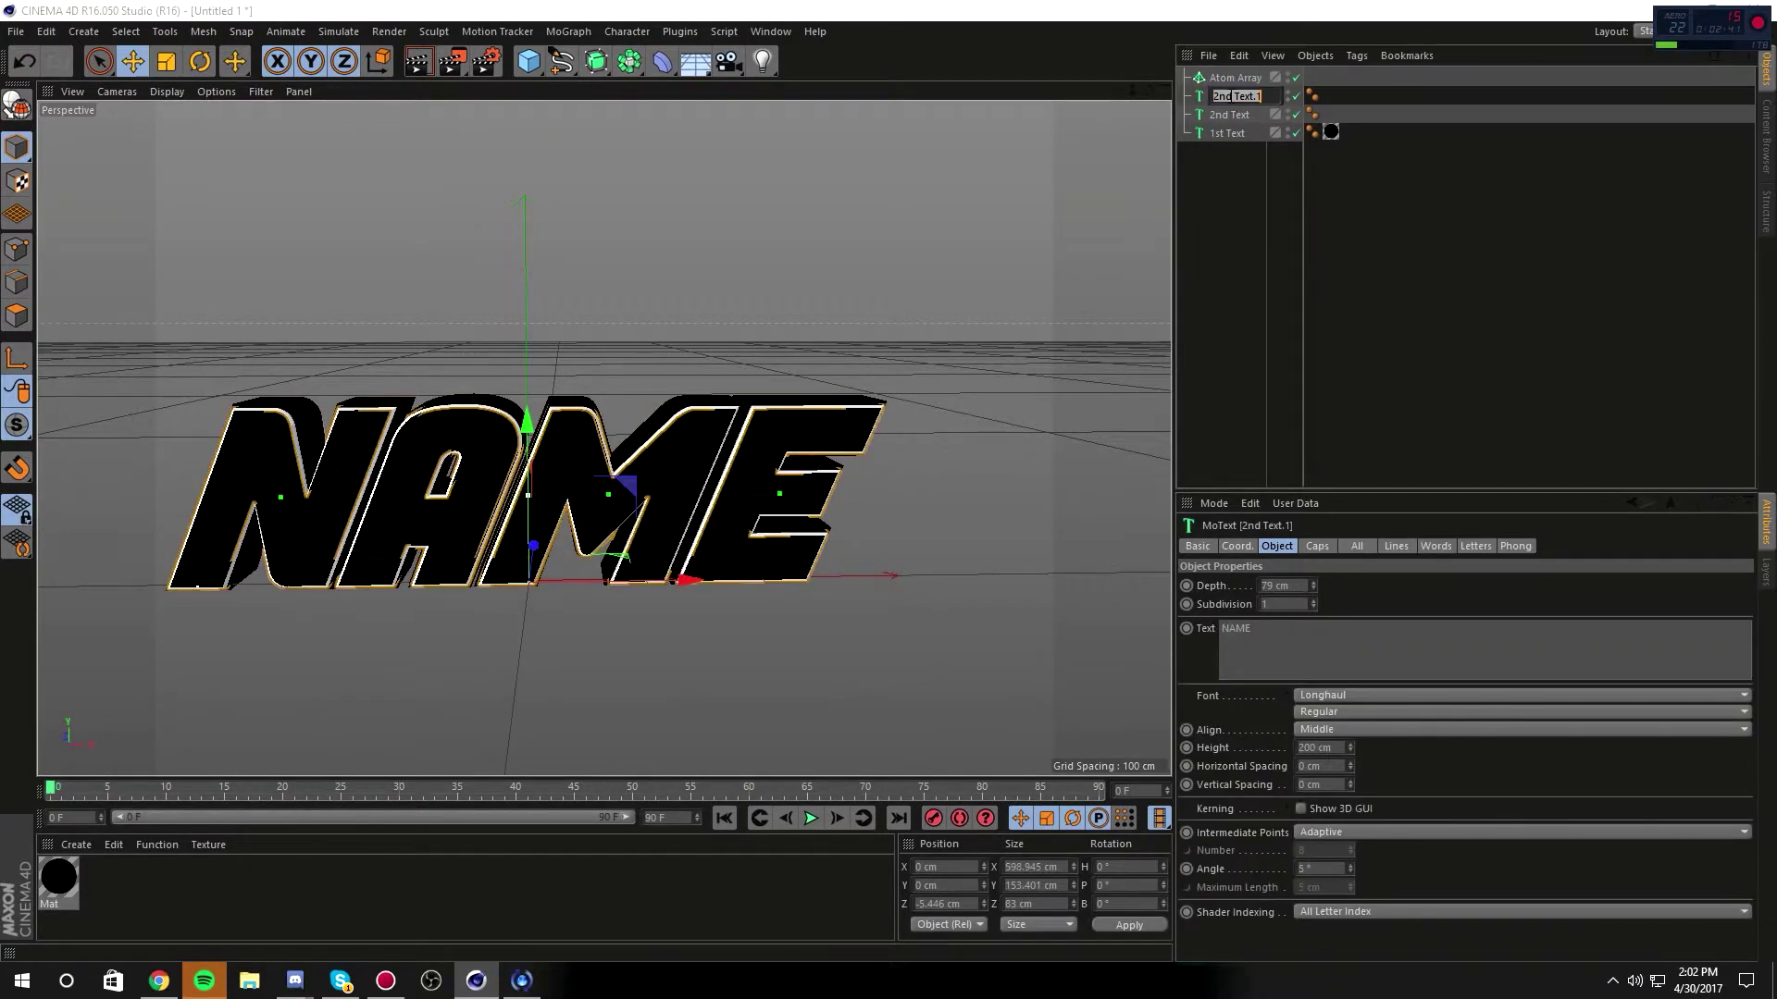
type("3r")
key("Return")
left_click_drag(1234, 98, 1237, 80)
Step: Set the Atom Array's sphere radius to 2 cm
scroll(417, 435, "up", 2)
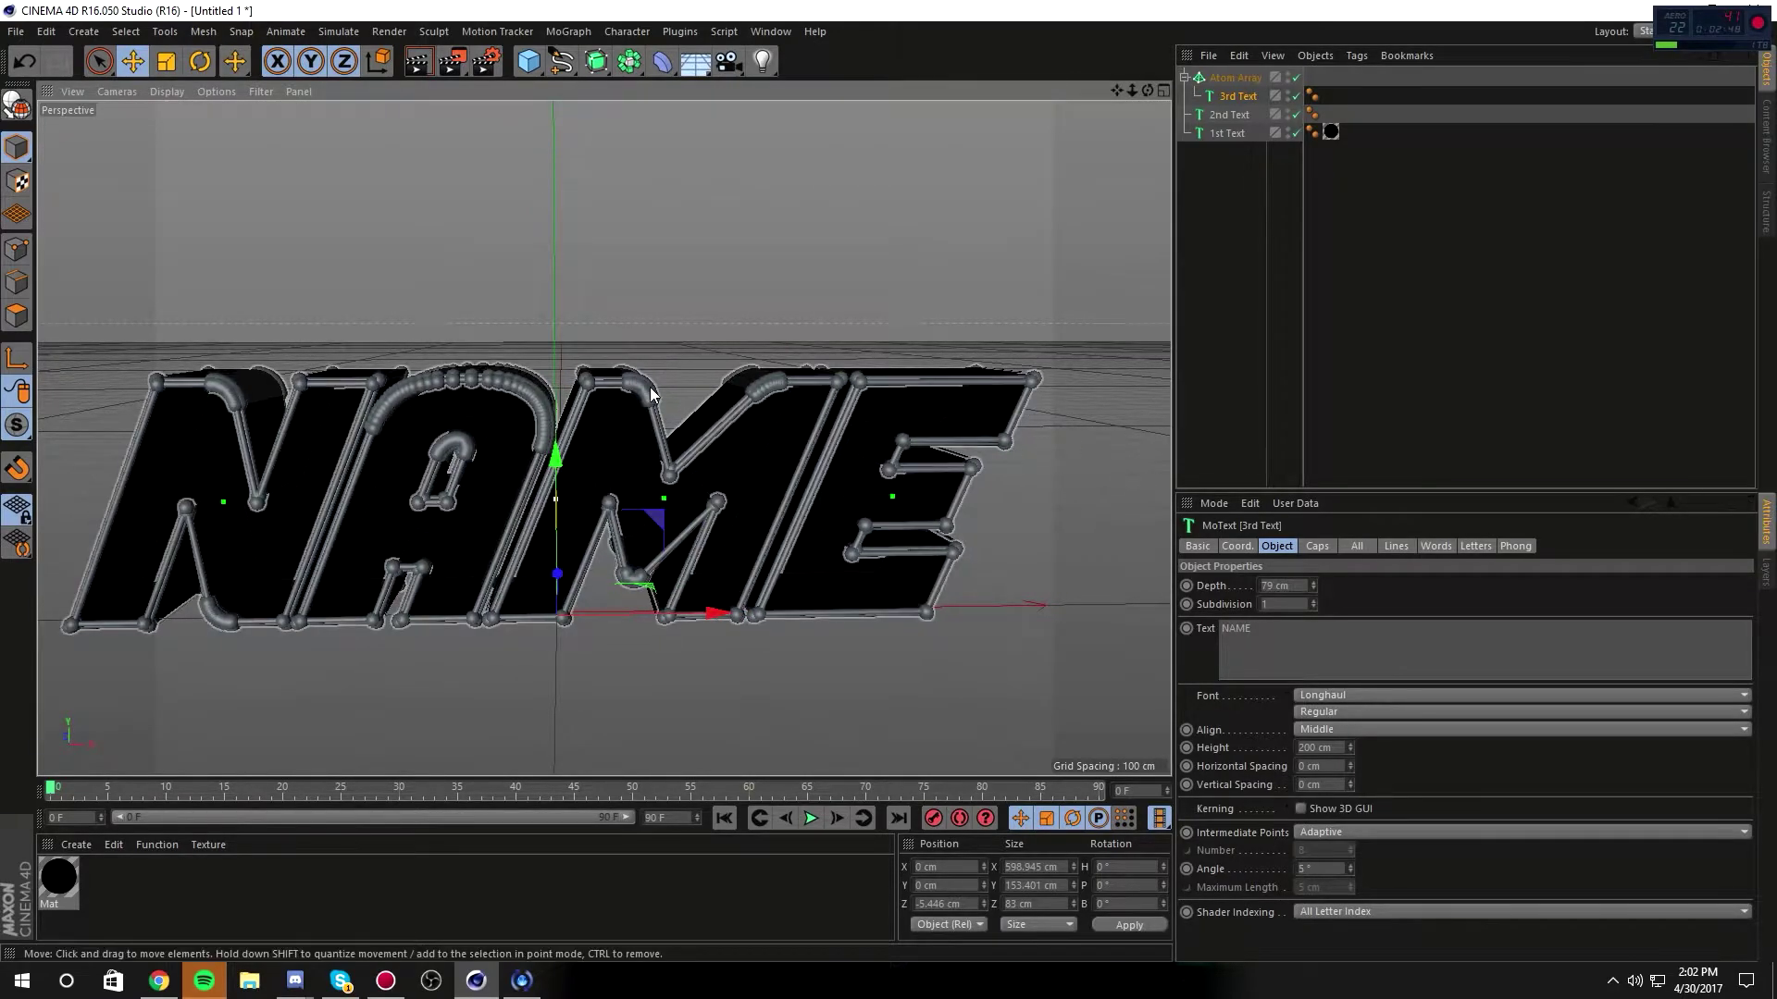
left_click(1231, 78)
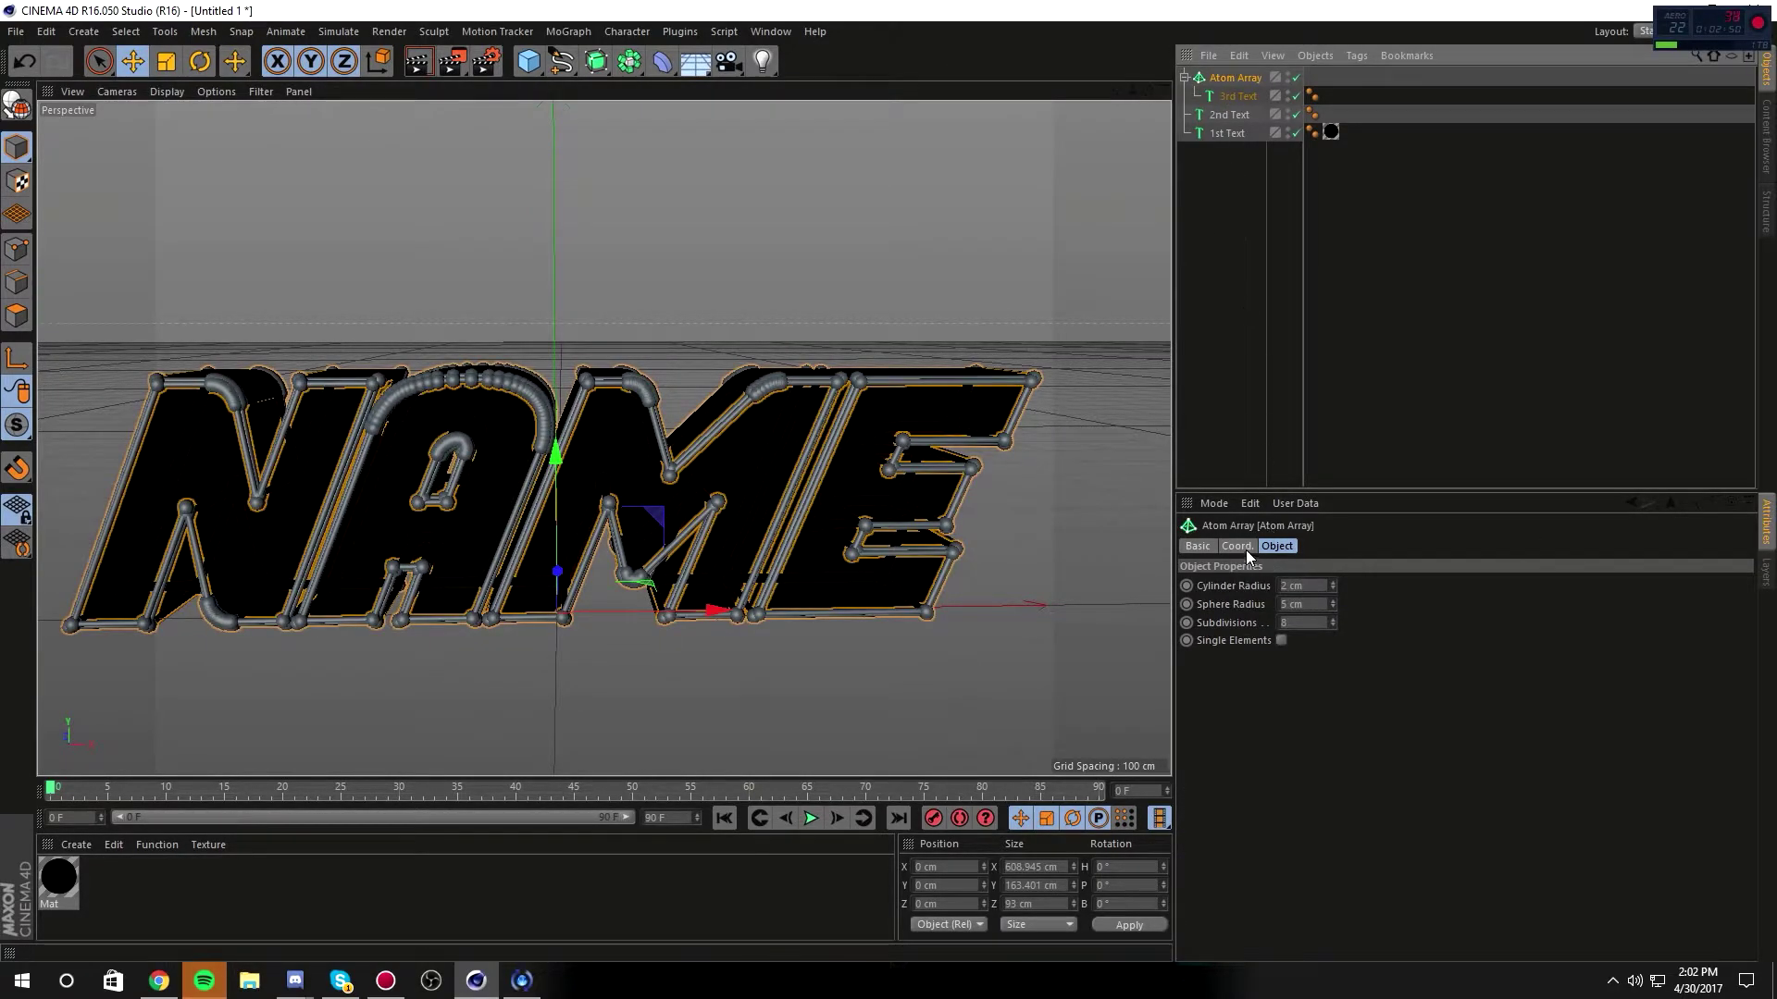
double_click(1319, 603)
type("2")
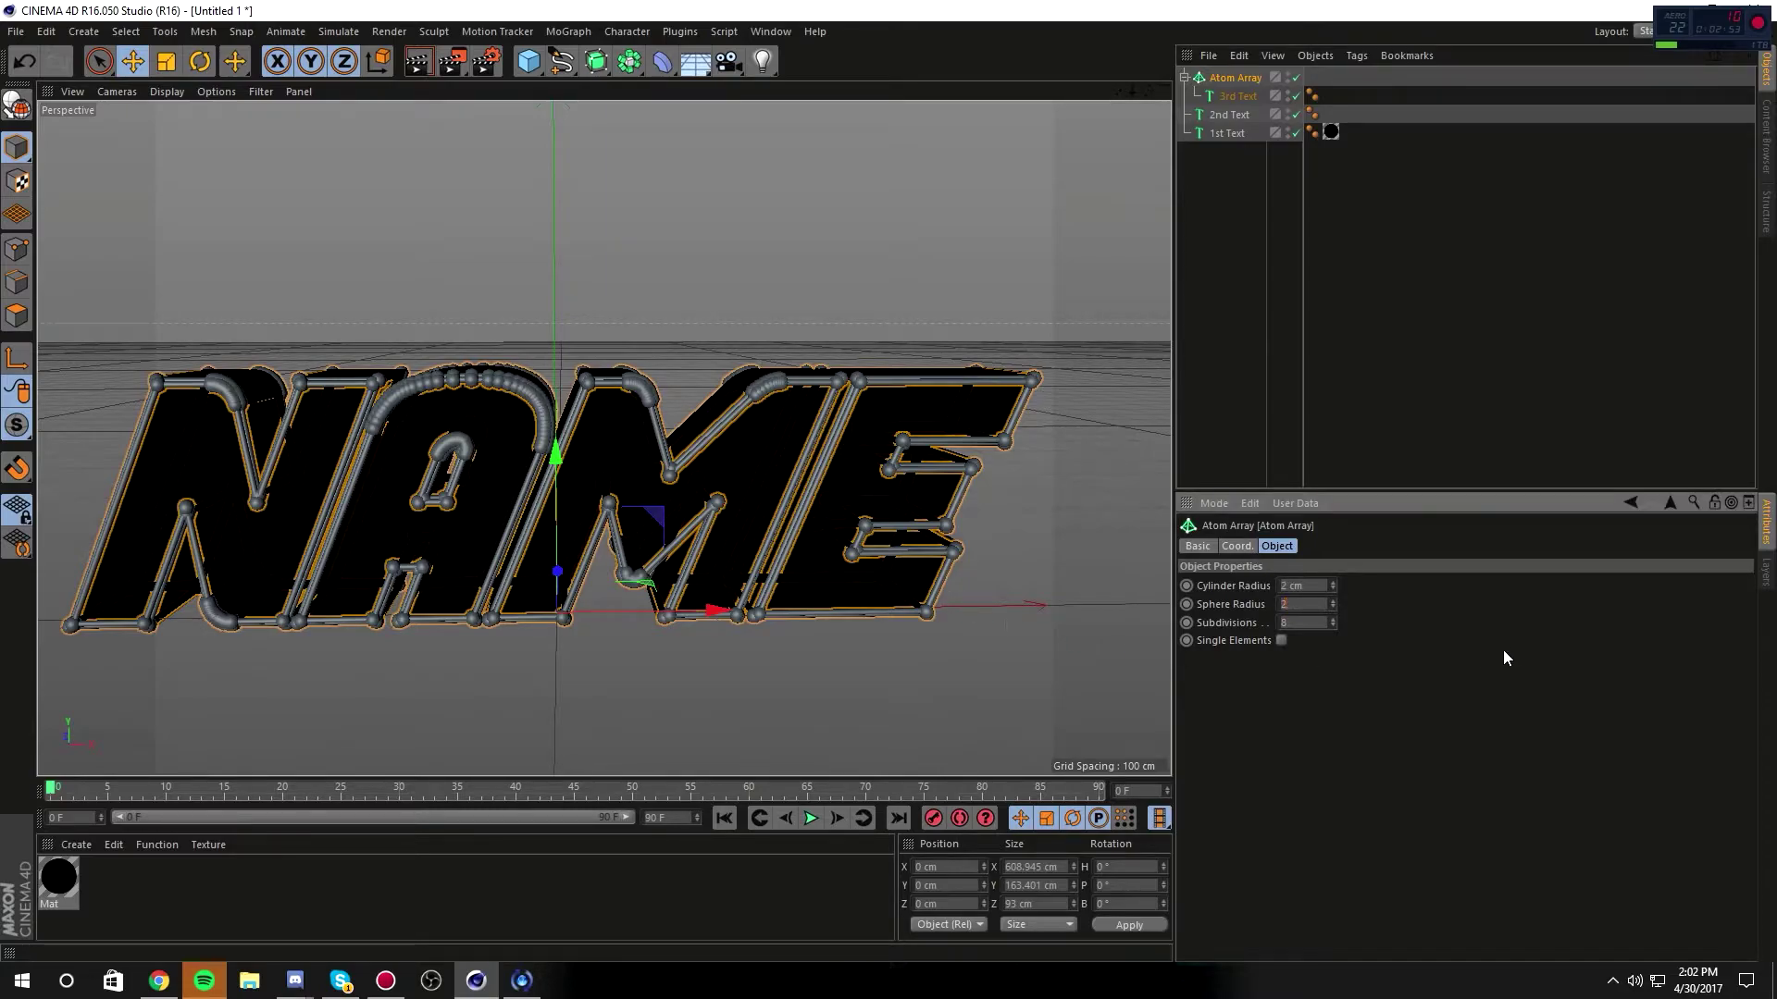
key("Return")
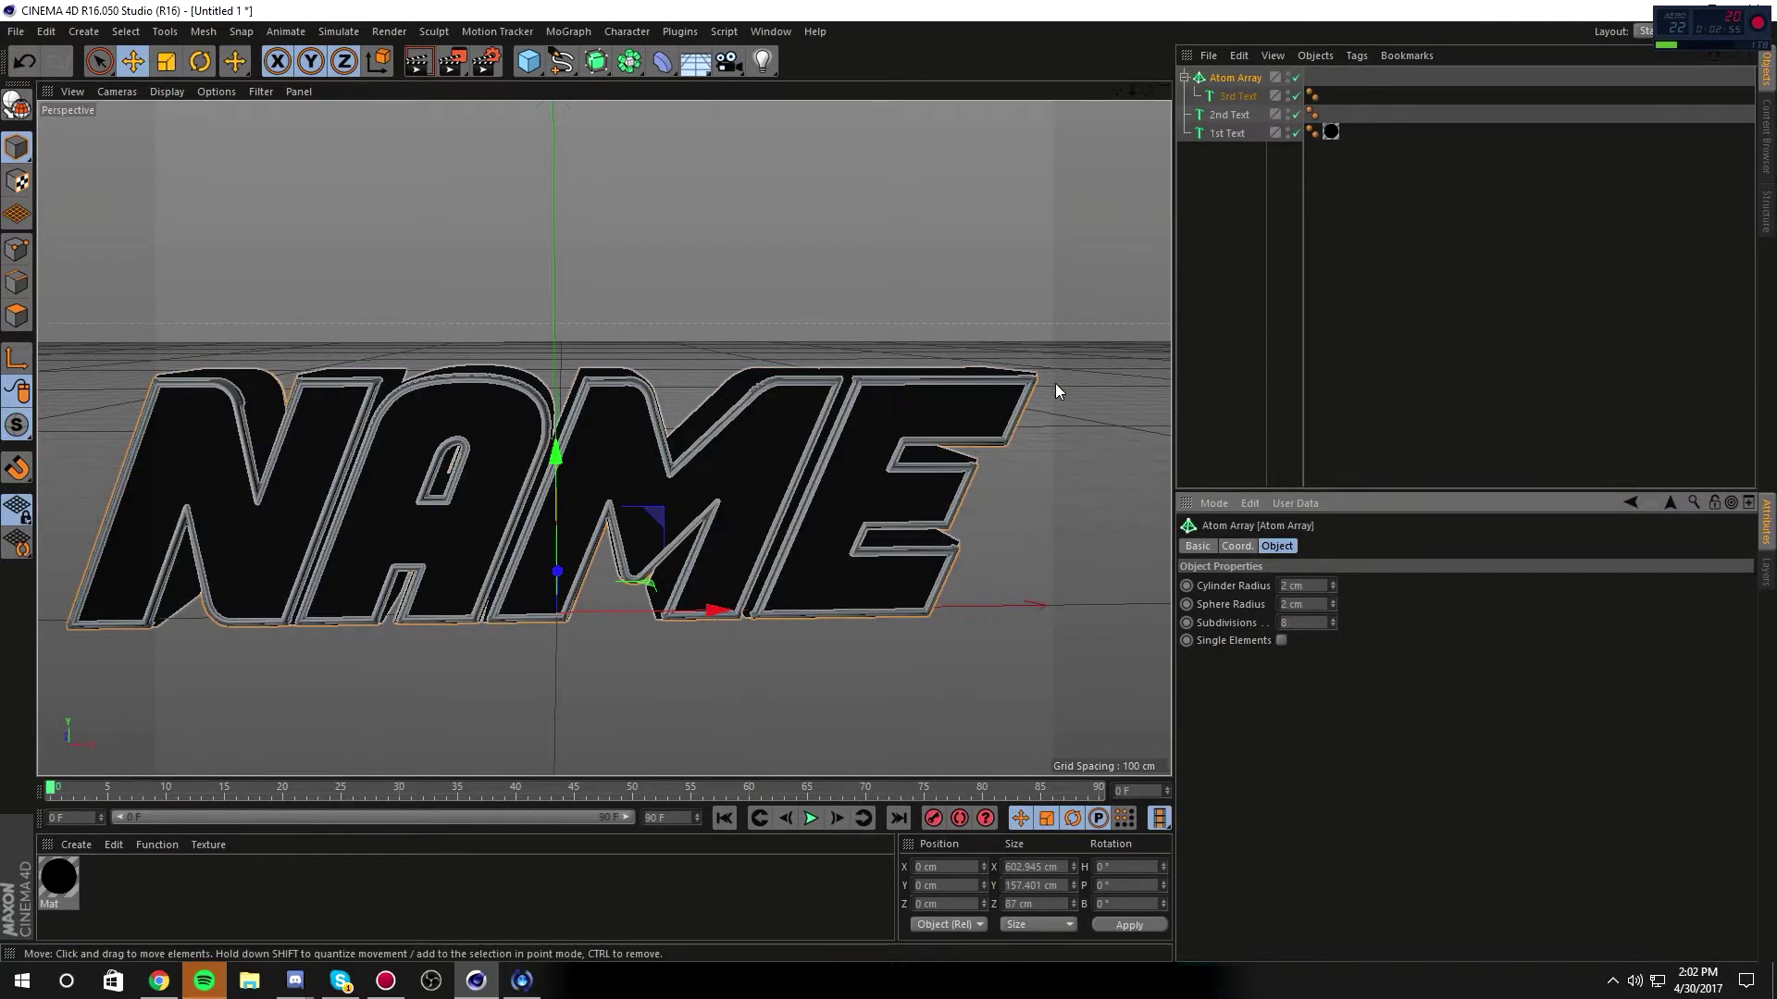
Step: Create a second material, Mat.1, with reflectance off and a pure white (255/255/255) colour
double_click(172, 873)
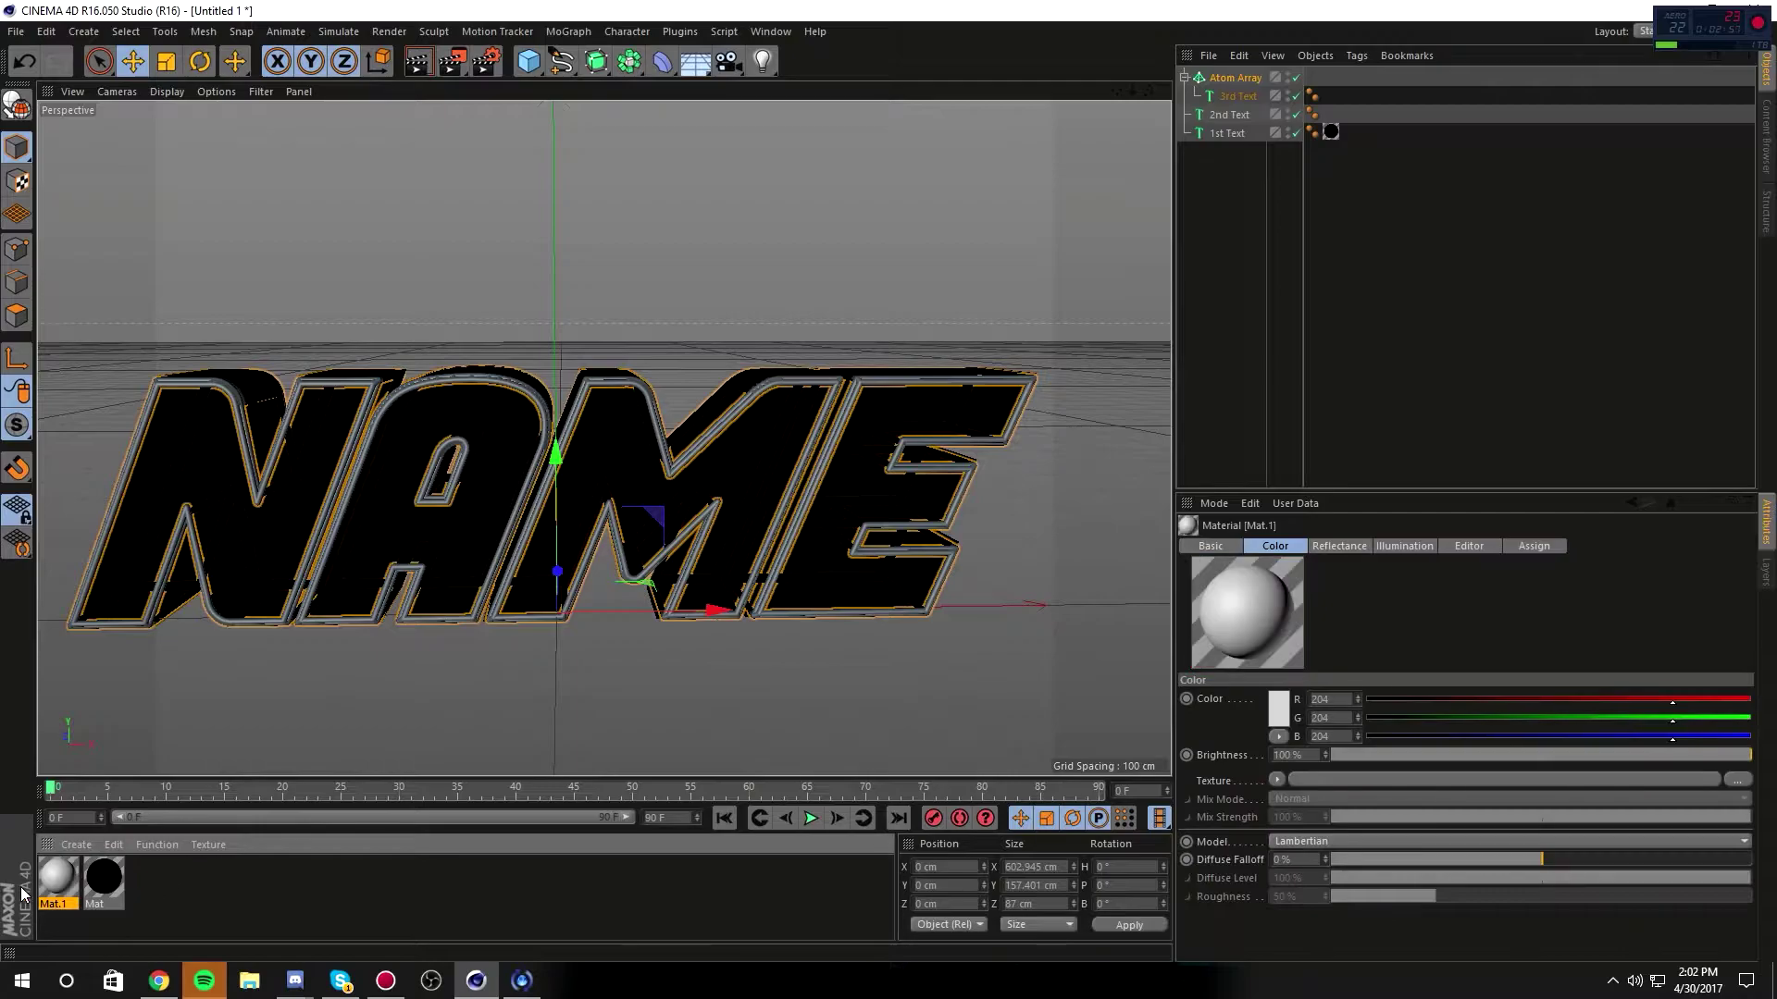
double_click(58, 879)
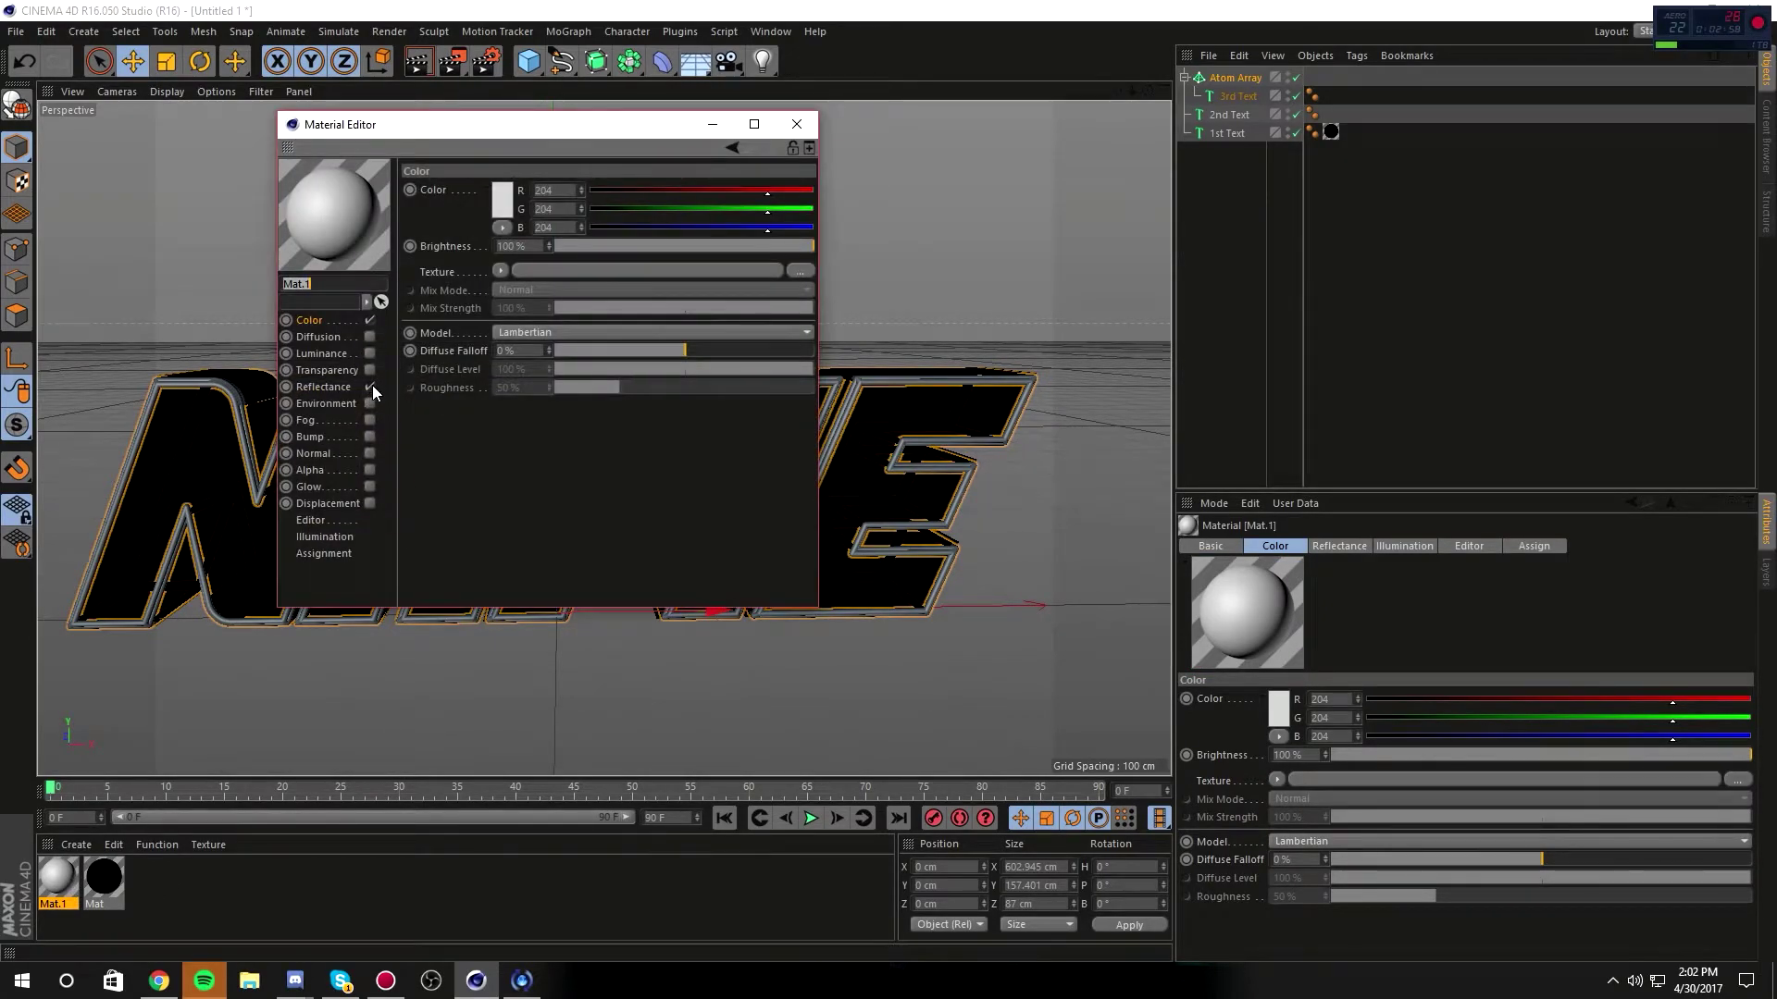
left_click(369, 387)
left_click(501, 196)
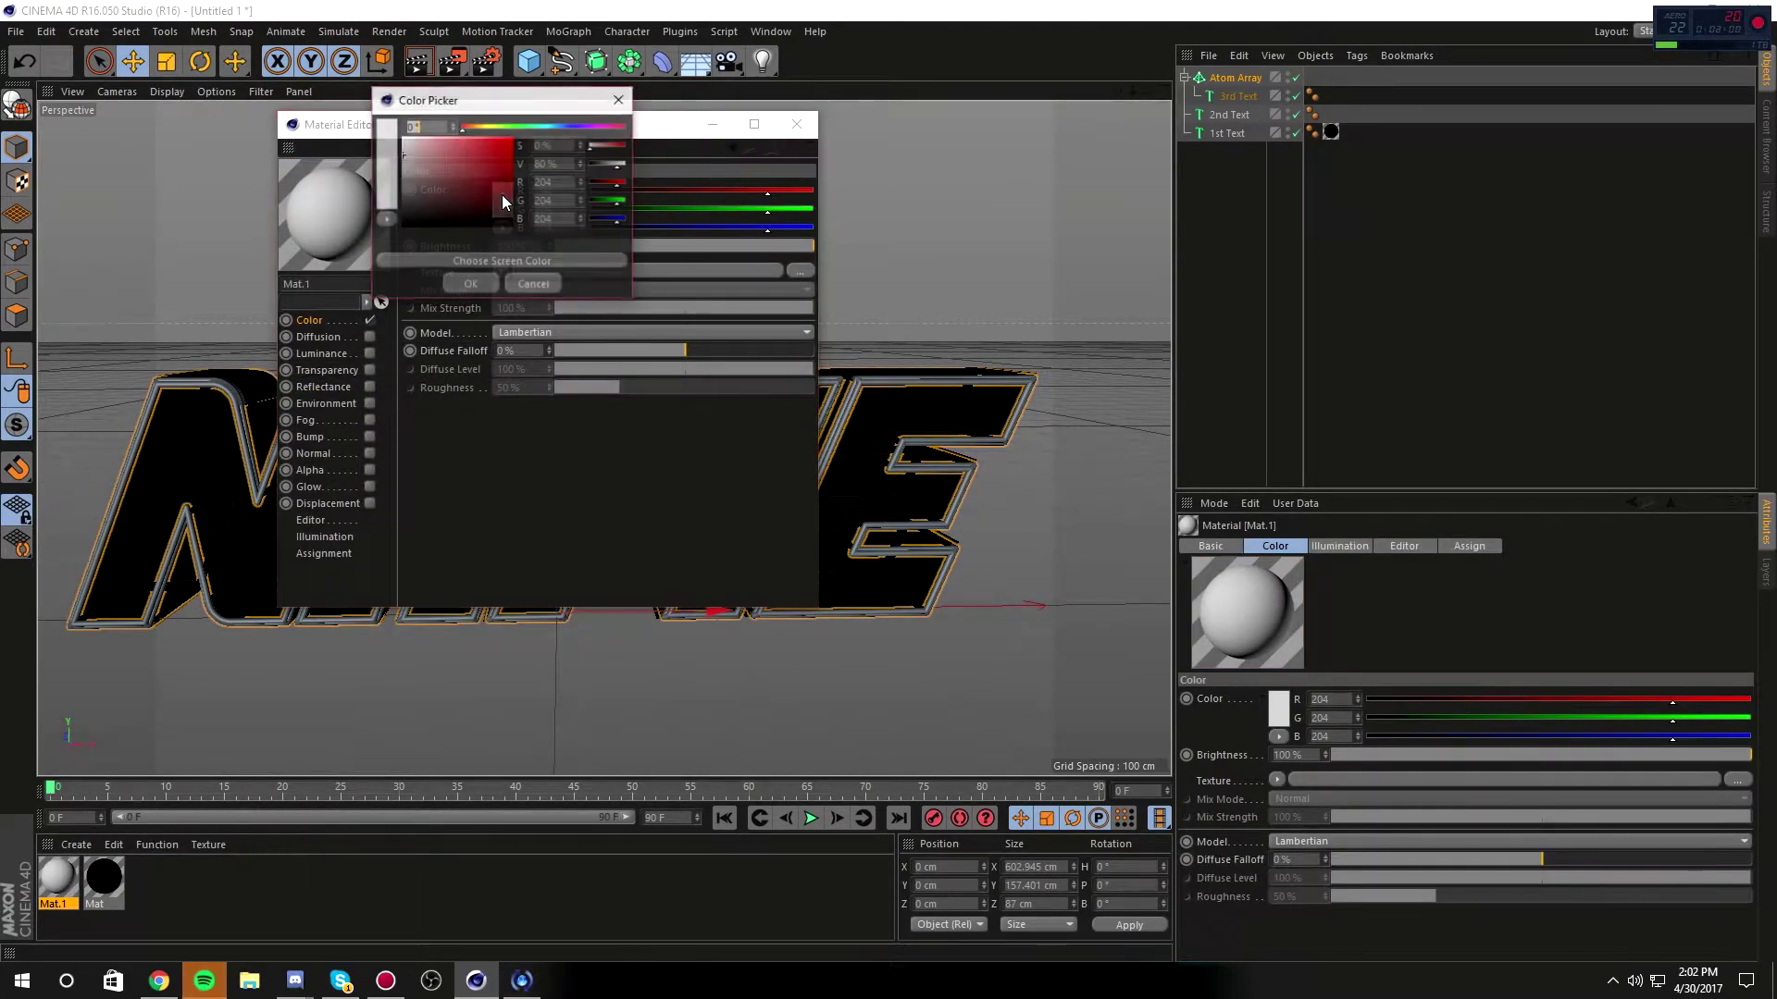
left_click(462, 284)
Step: Apply the white Mat.1 material to the Atom Array and 2nd Text
left_click(797, 125)
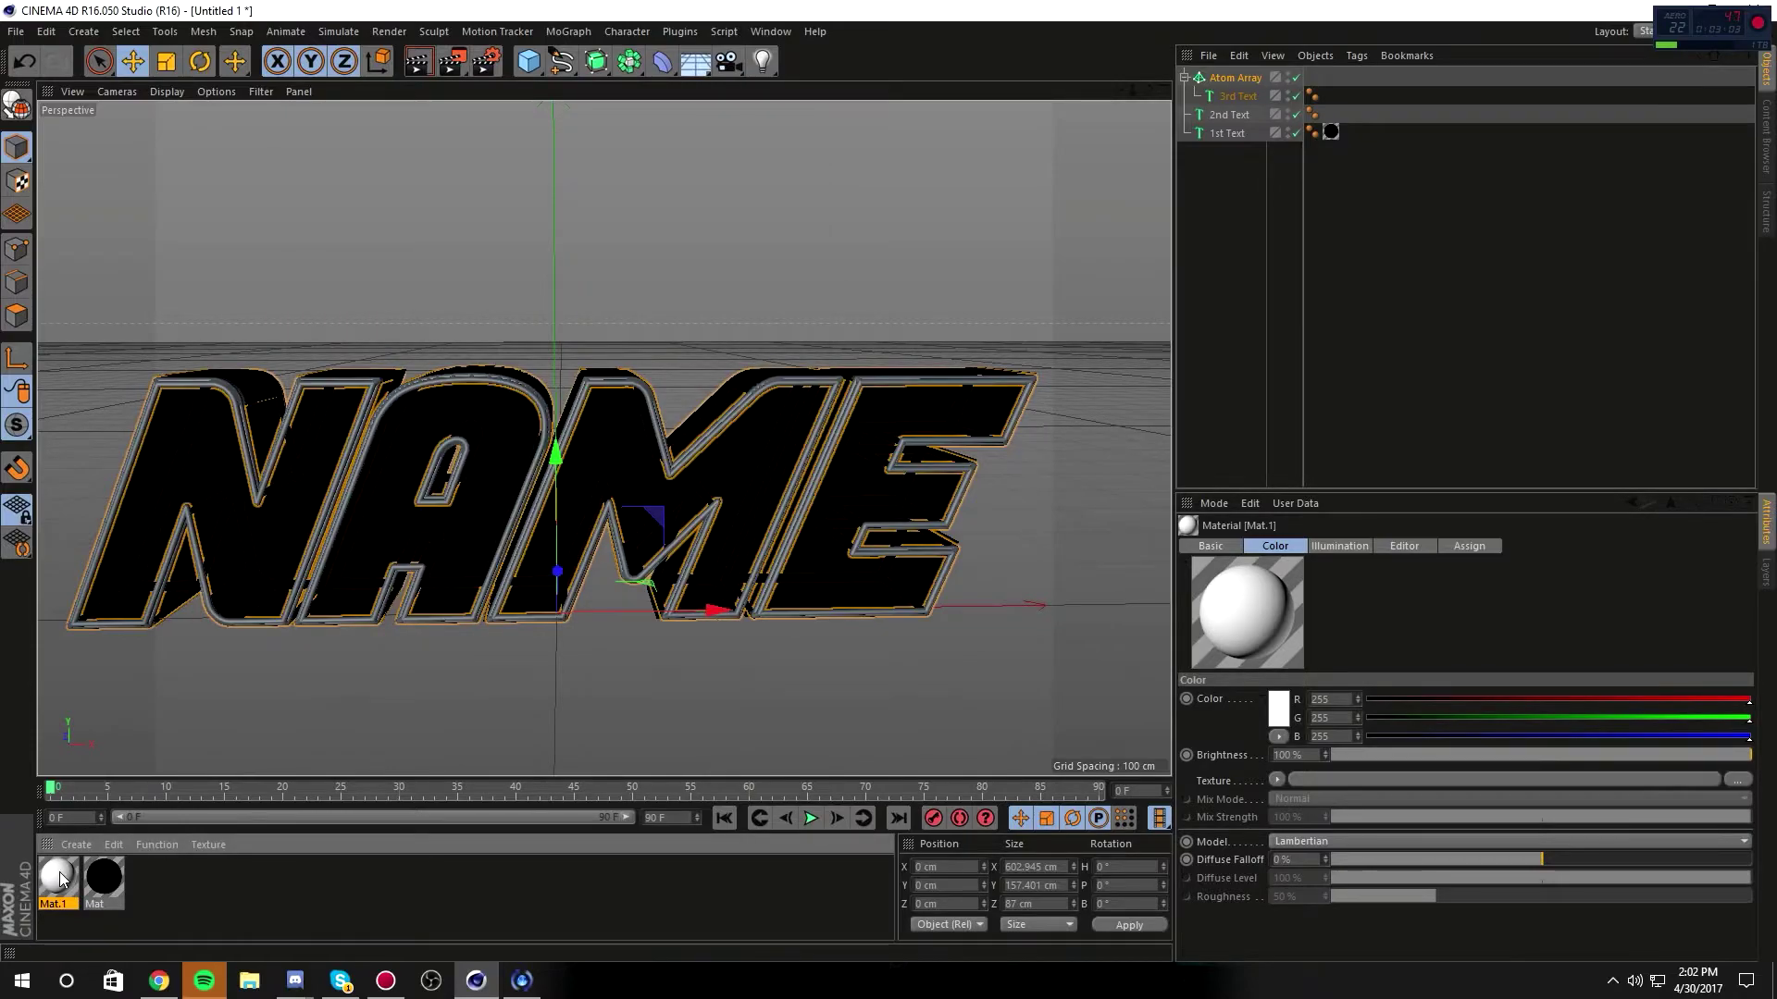
left_click_drag(58, 879, 360, 821)
left_click_drag(104, 879, 237, 700)
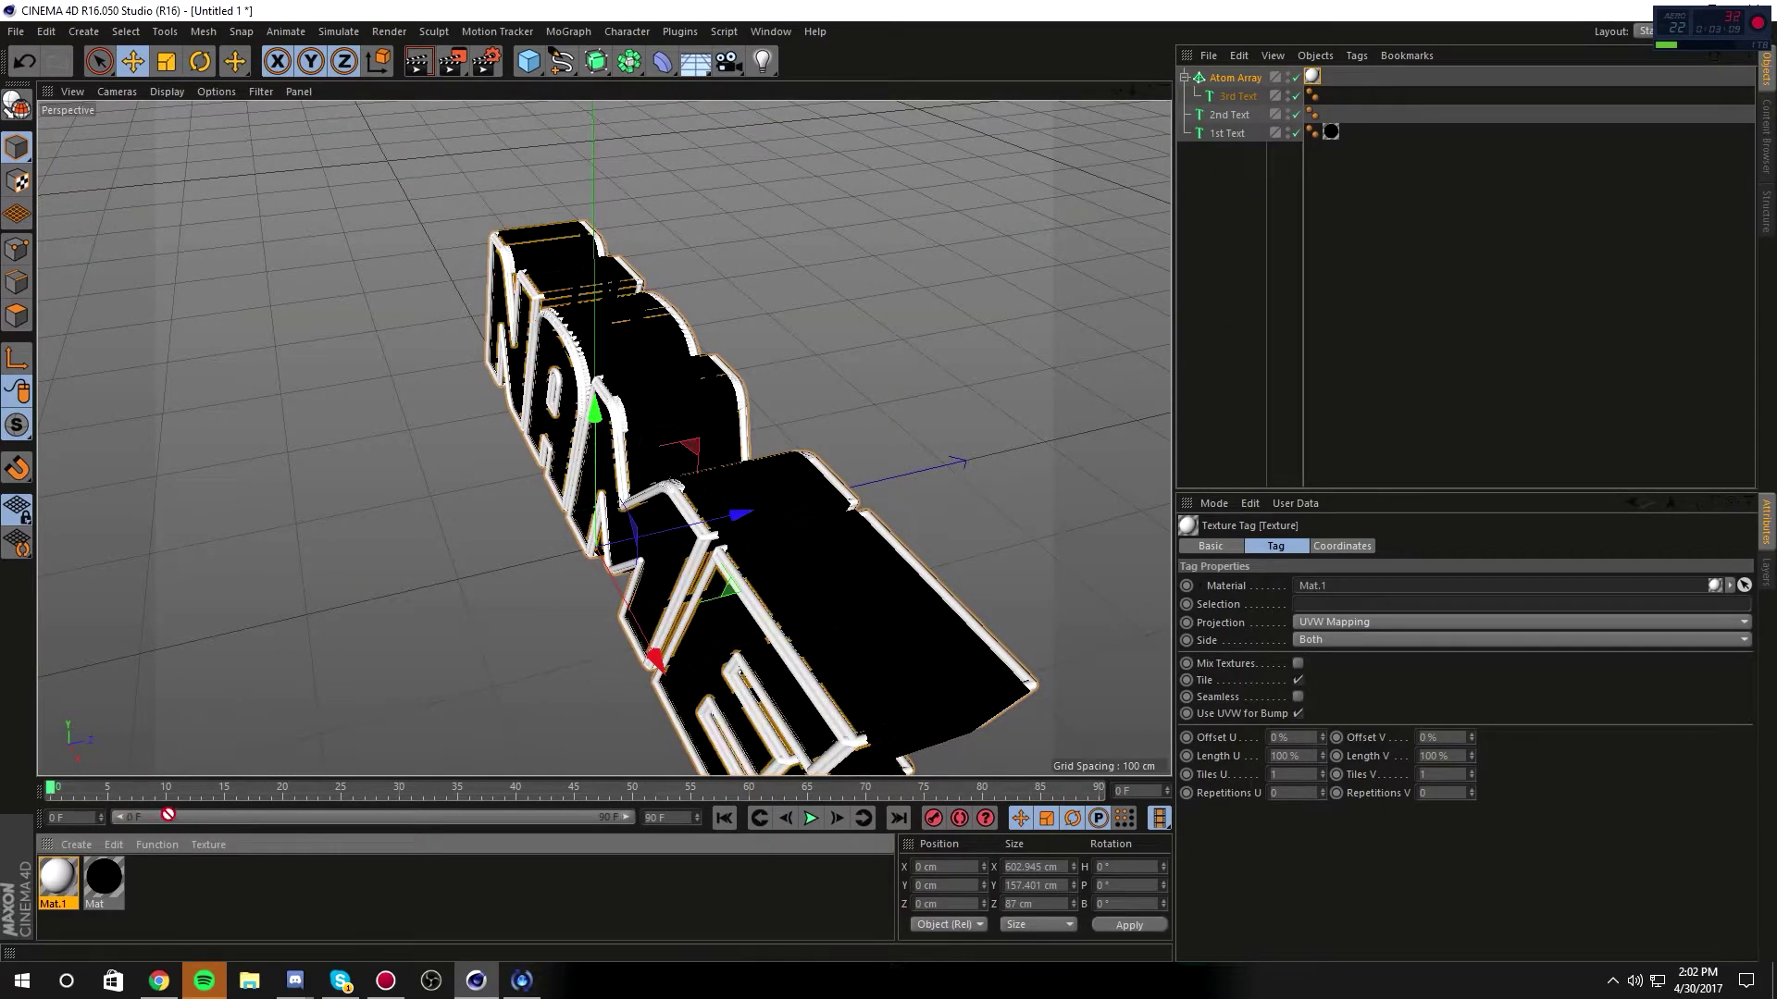
left_click_drag(231, 800, 1151, 89)
left_click(1071, 229)
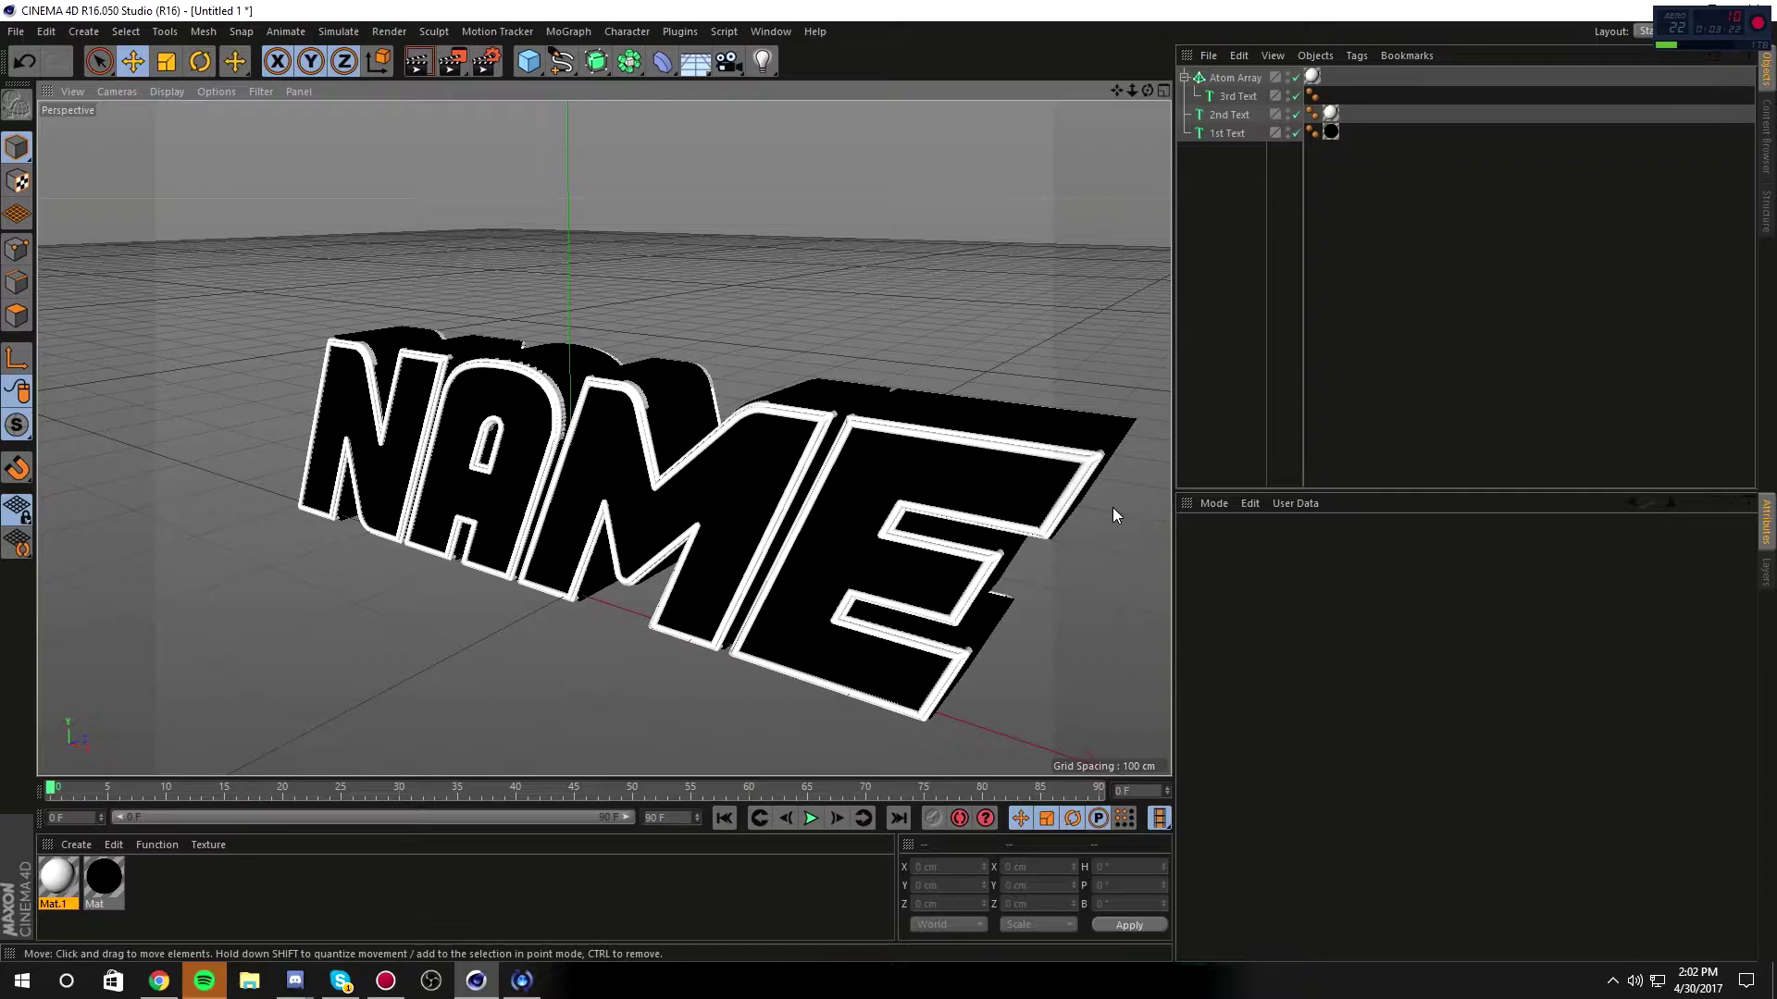
Step: Add a Bend deformer and delete the extra Bend.1
left_click(666, 65)
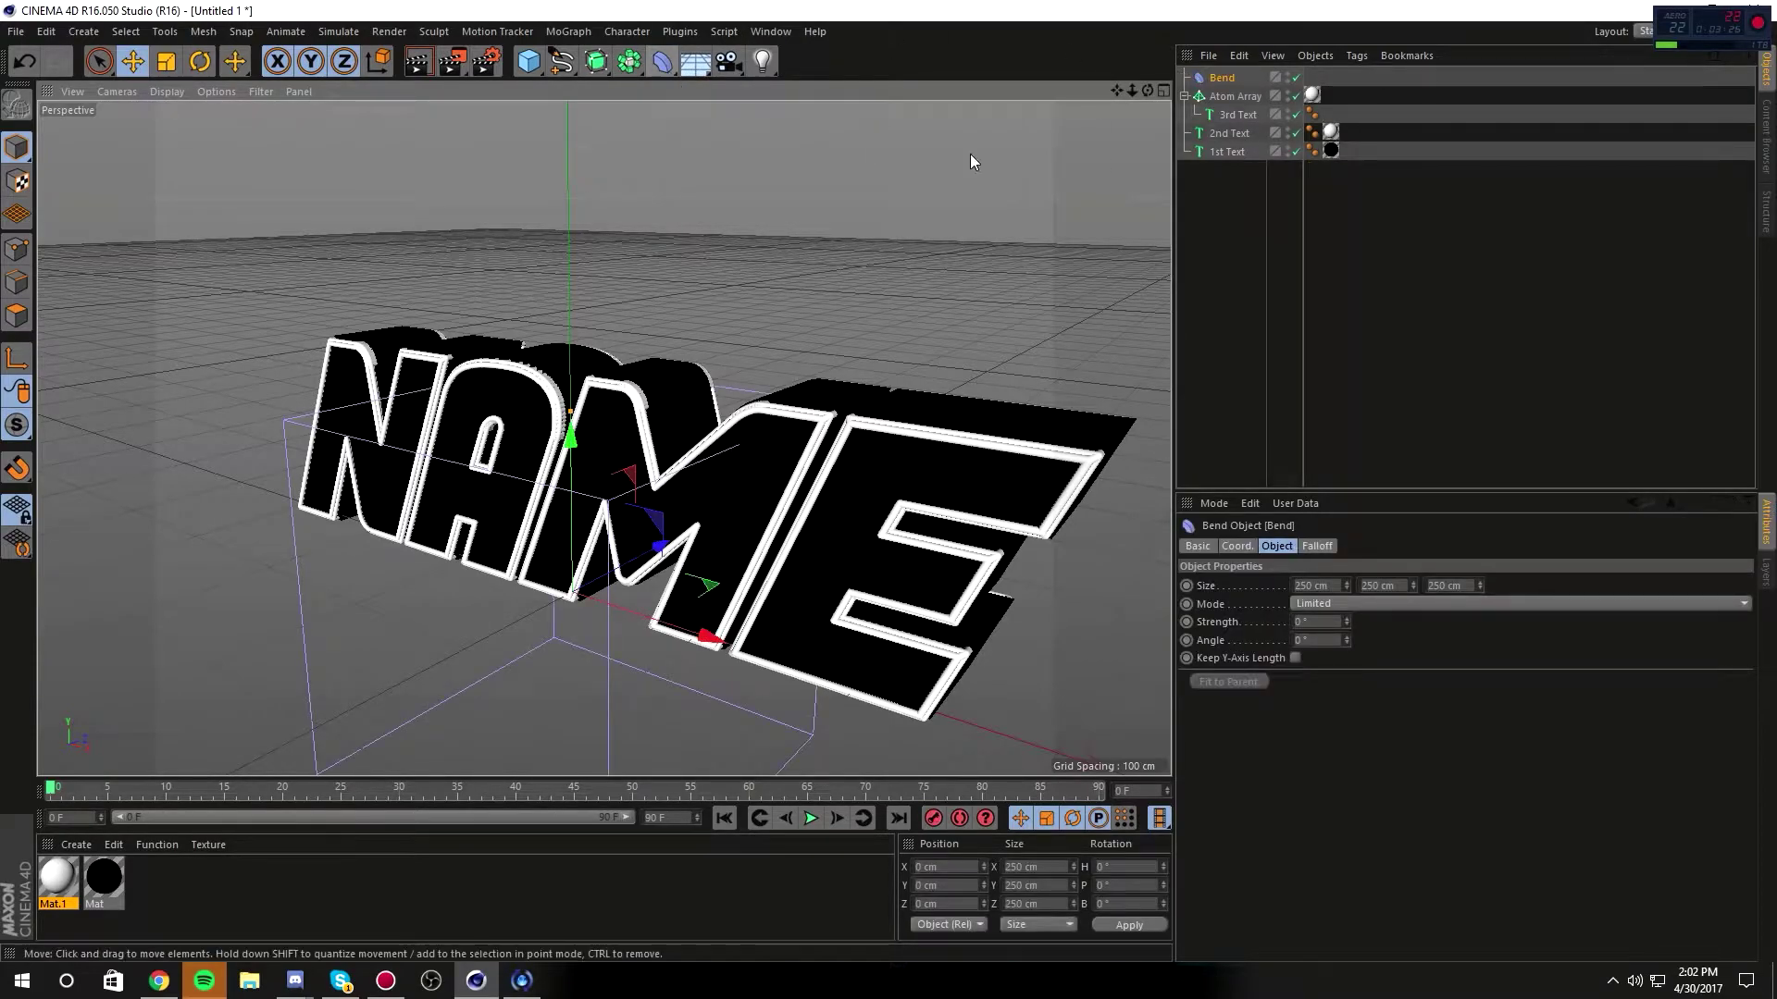
left_click(659, 61)
left_click(755, 96)
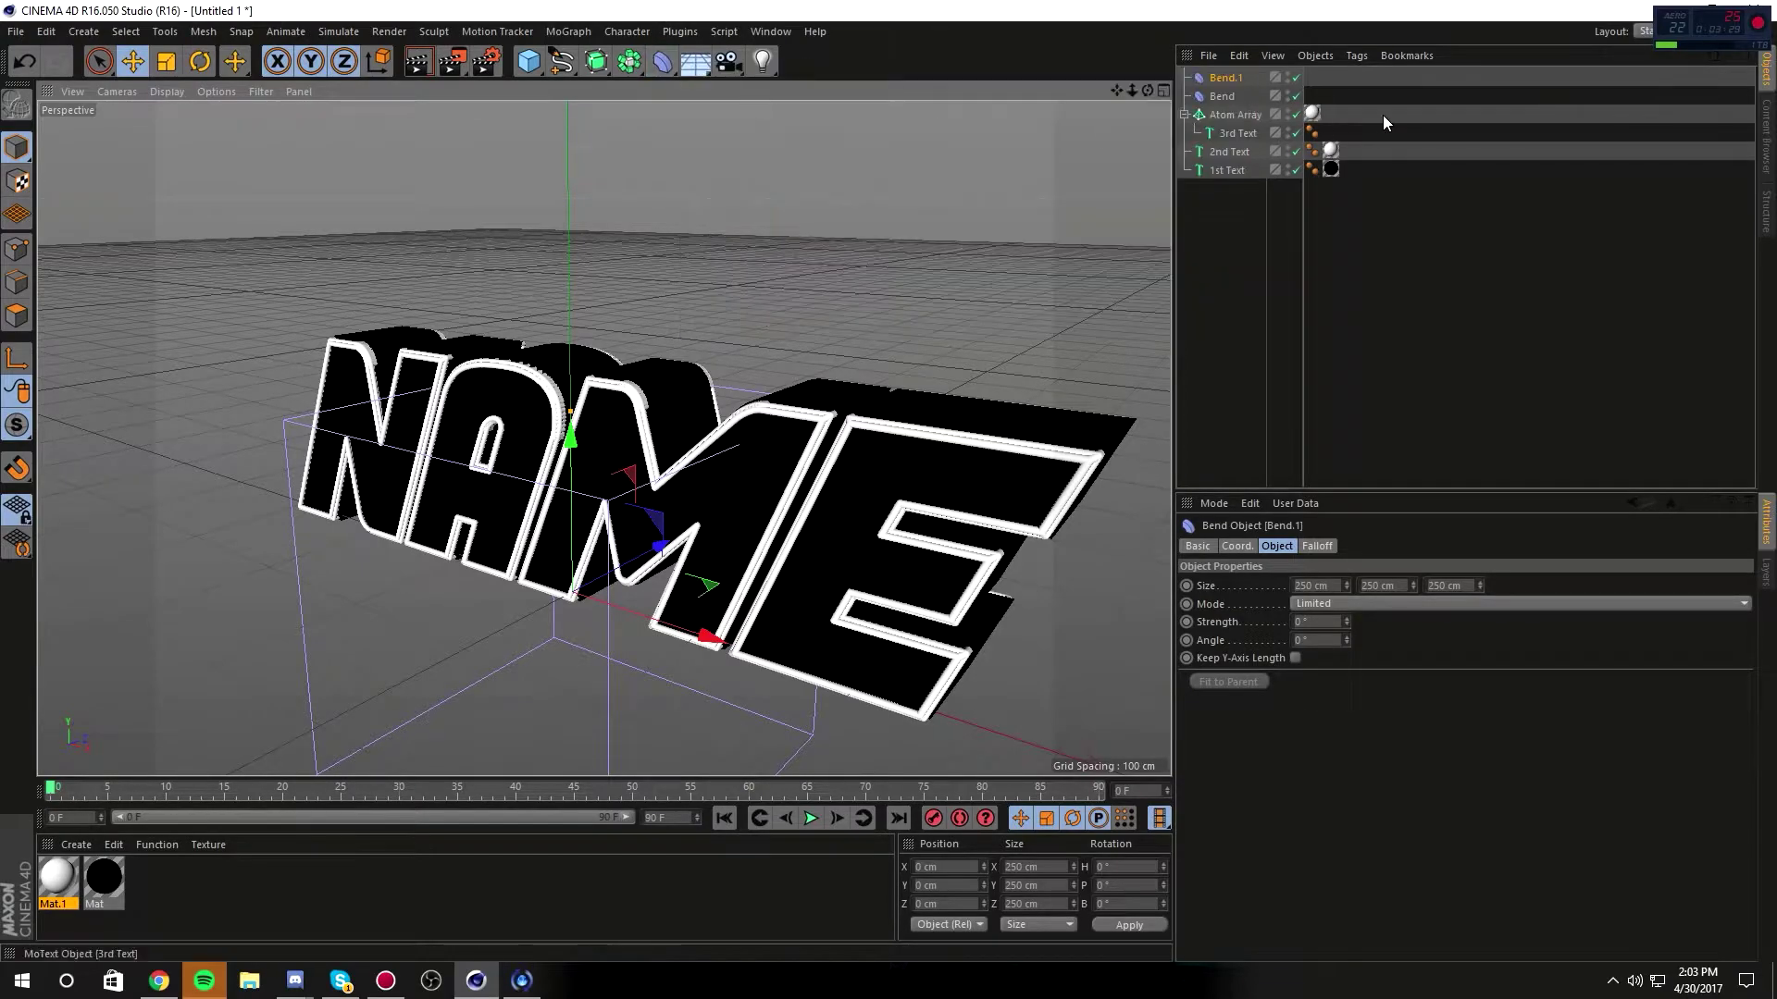
key("Delete")
Step: Group the Bend and all text objects under a null renamed 'TEXT Preset'
left_click(1221, 76)
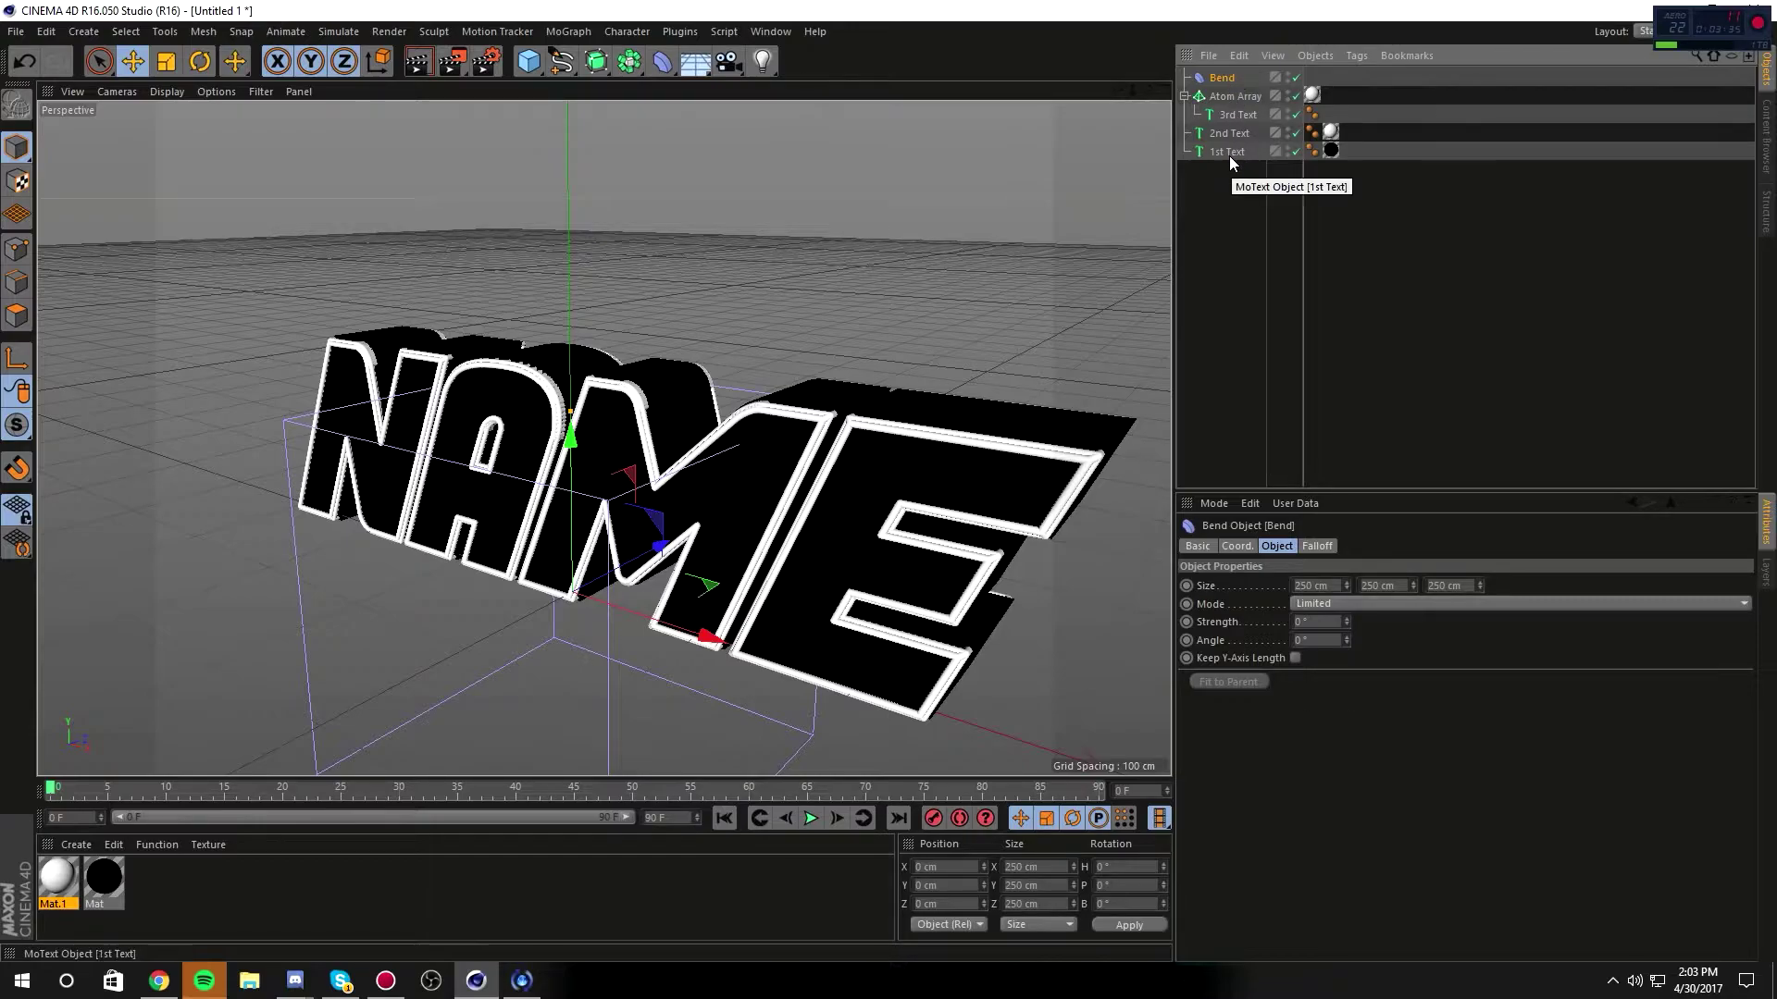
left_click(1229, 153, "shift")
right_click(1218, 81)
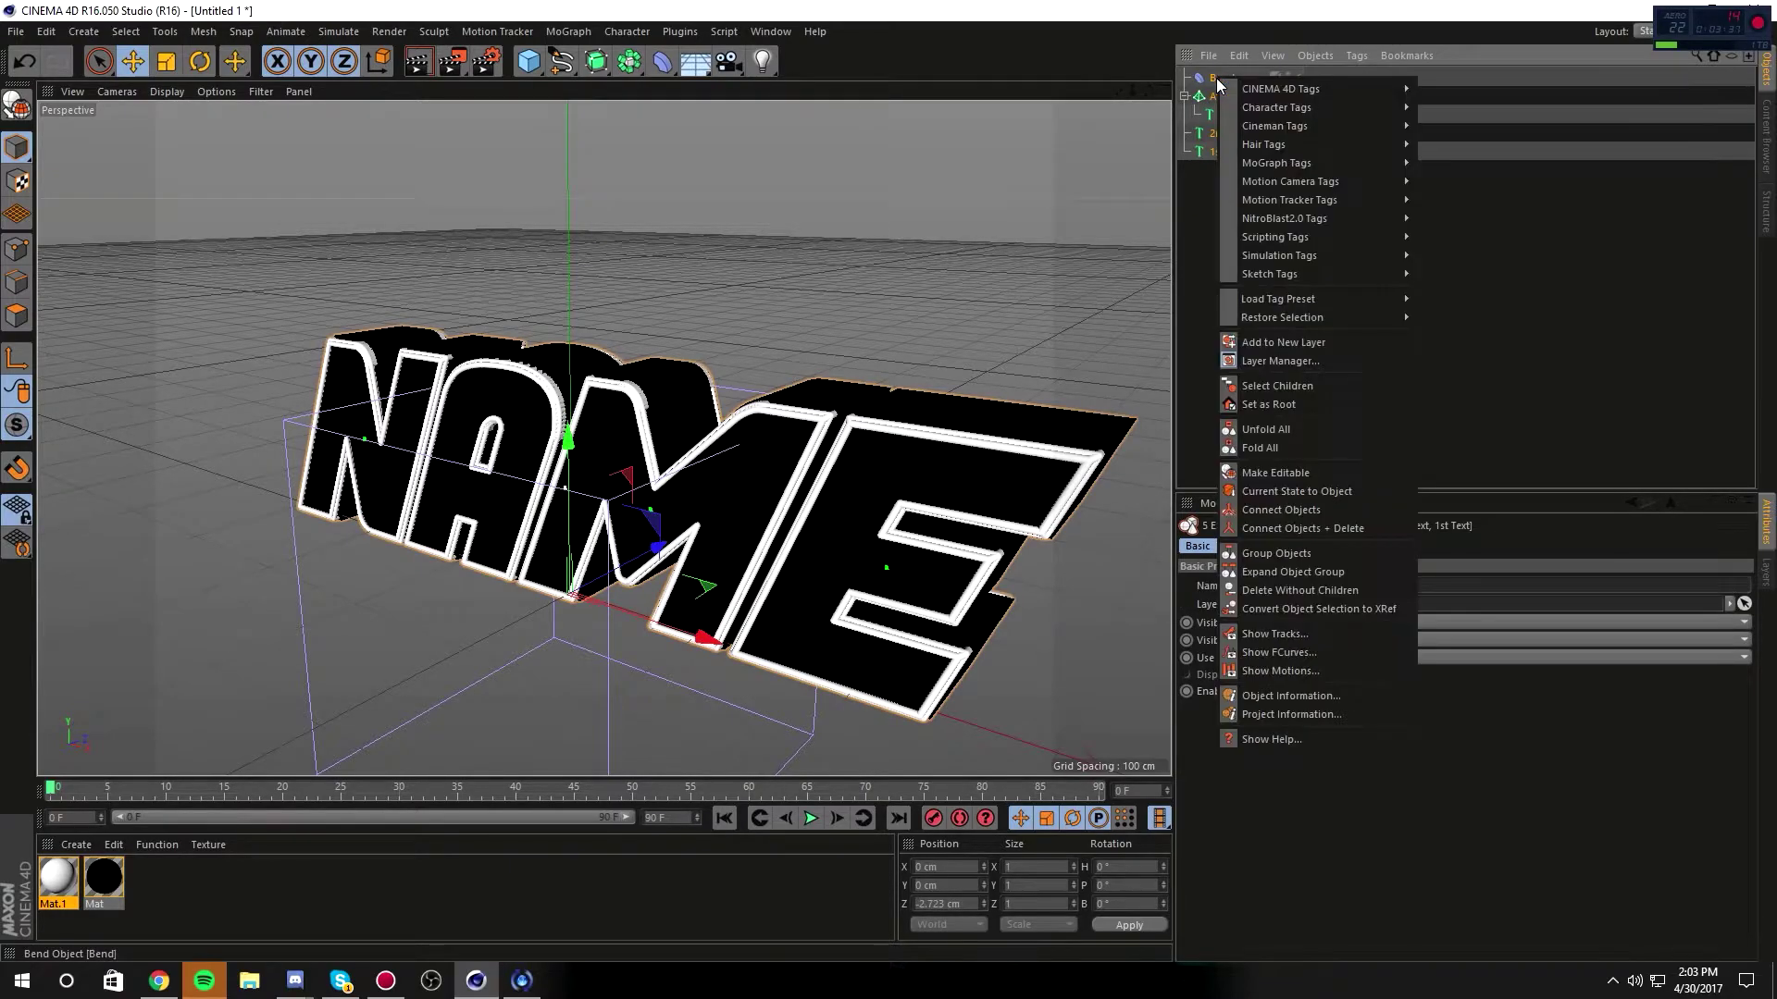
left_click(1253, 554)
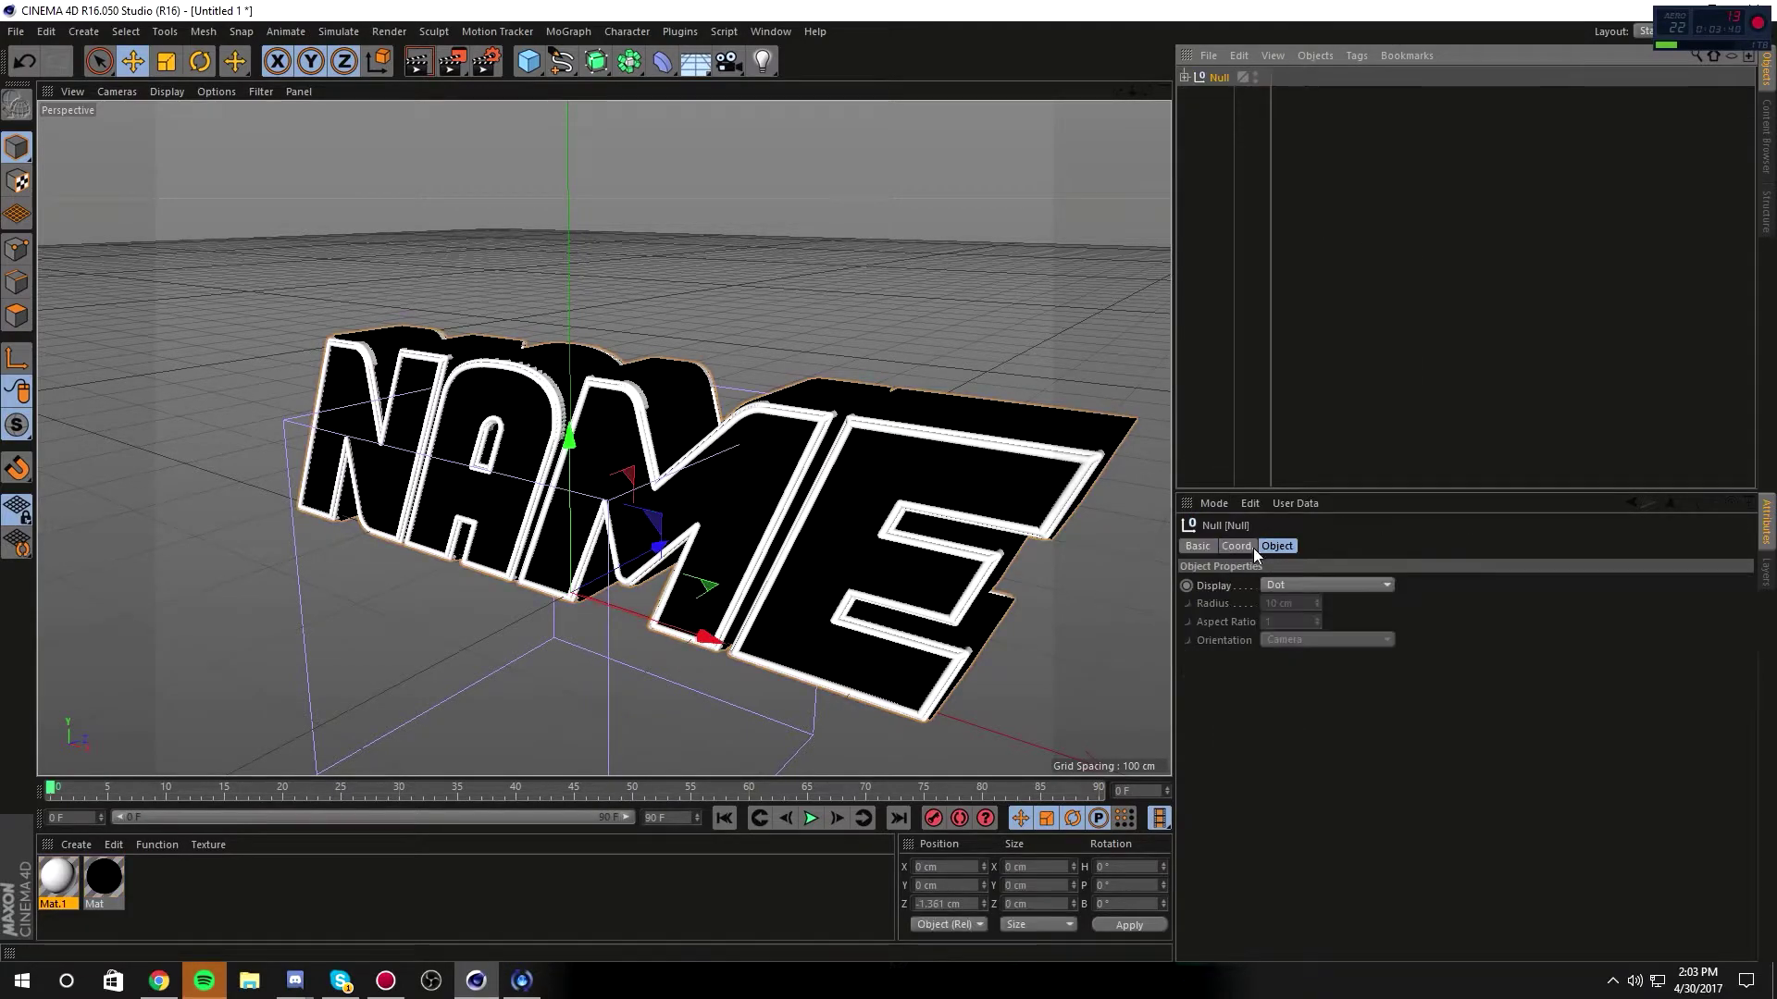
double_click(1220, 77)
type("TEX")
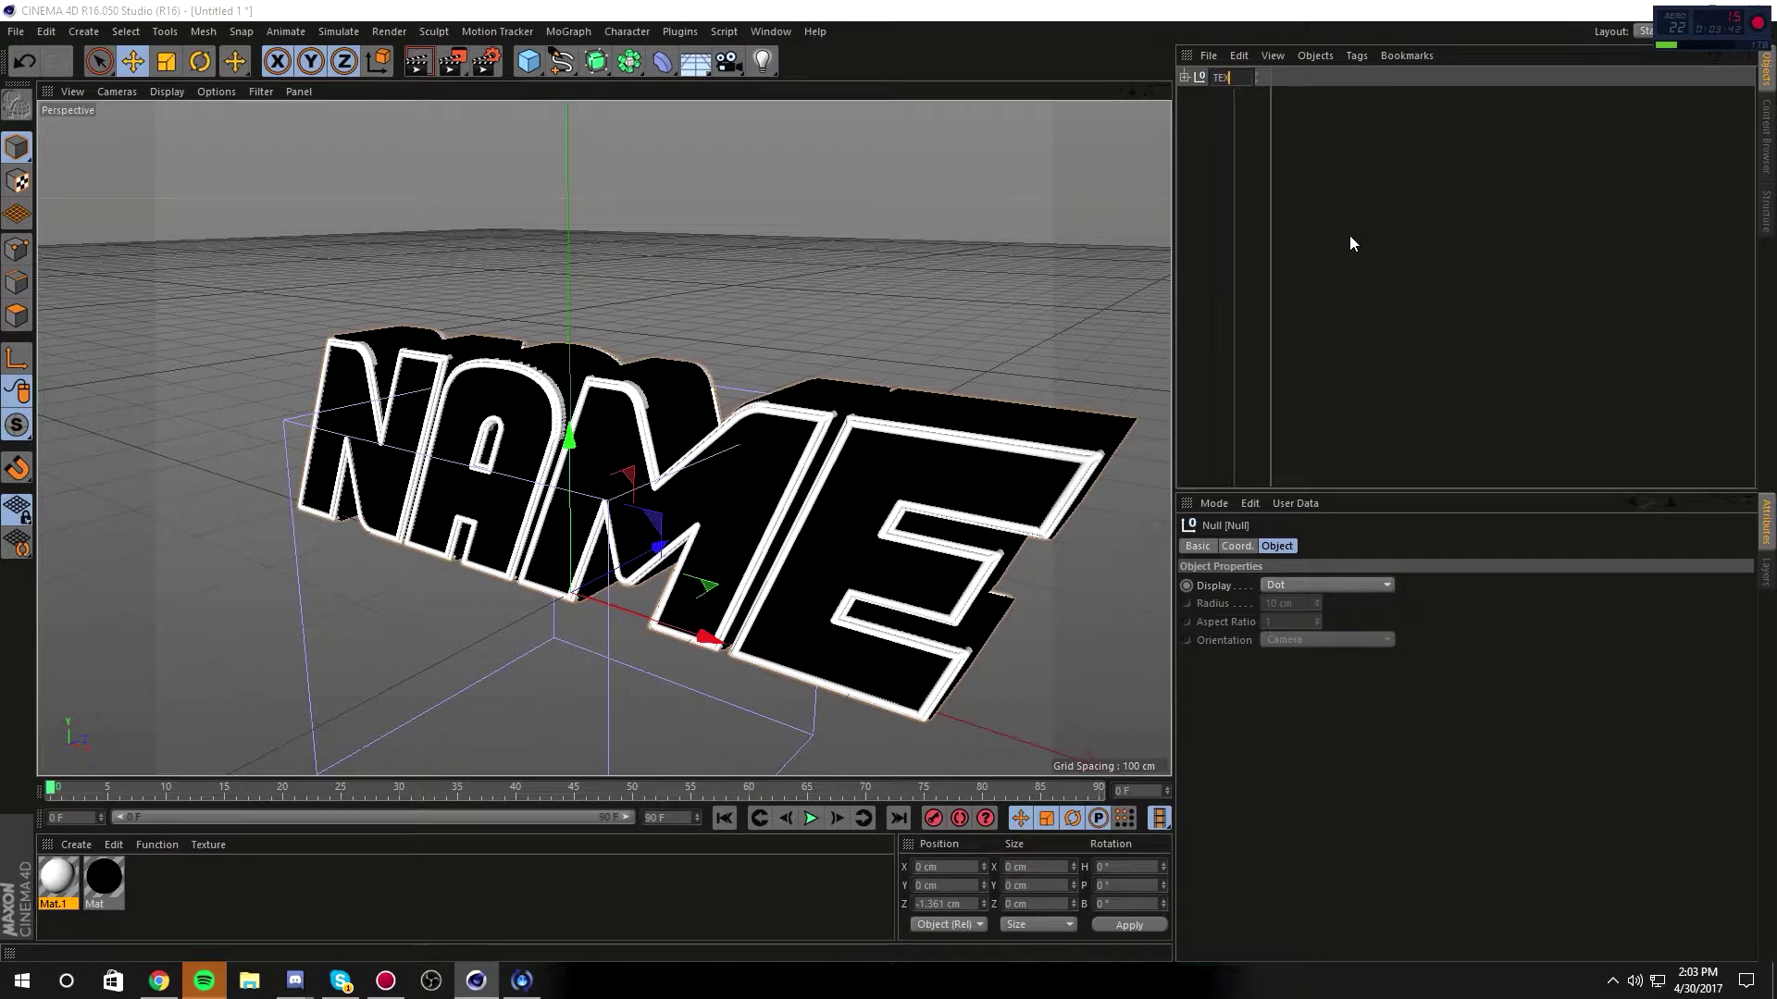
type("T Preset")
key("Return")
left_click(1185, 76)
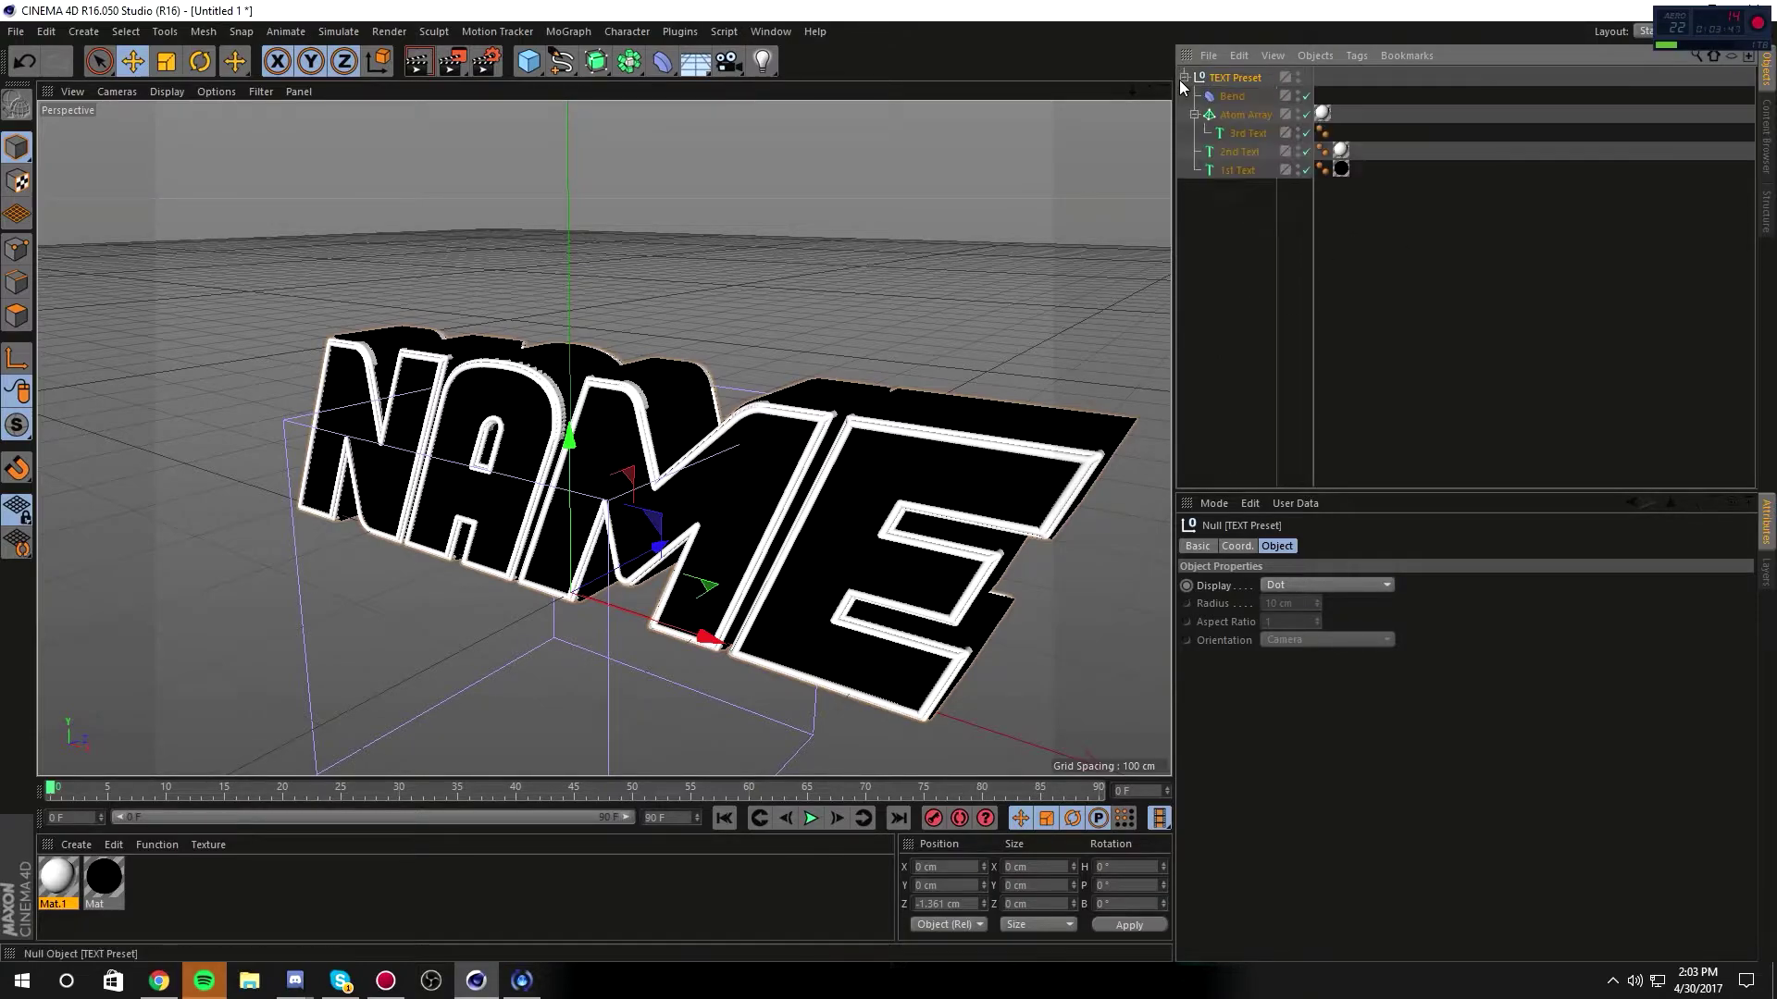
Step: Test the Bend strength, undo it, and rotate the deformer's bank to 90°
left_click(1219, 102)
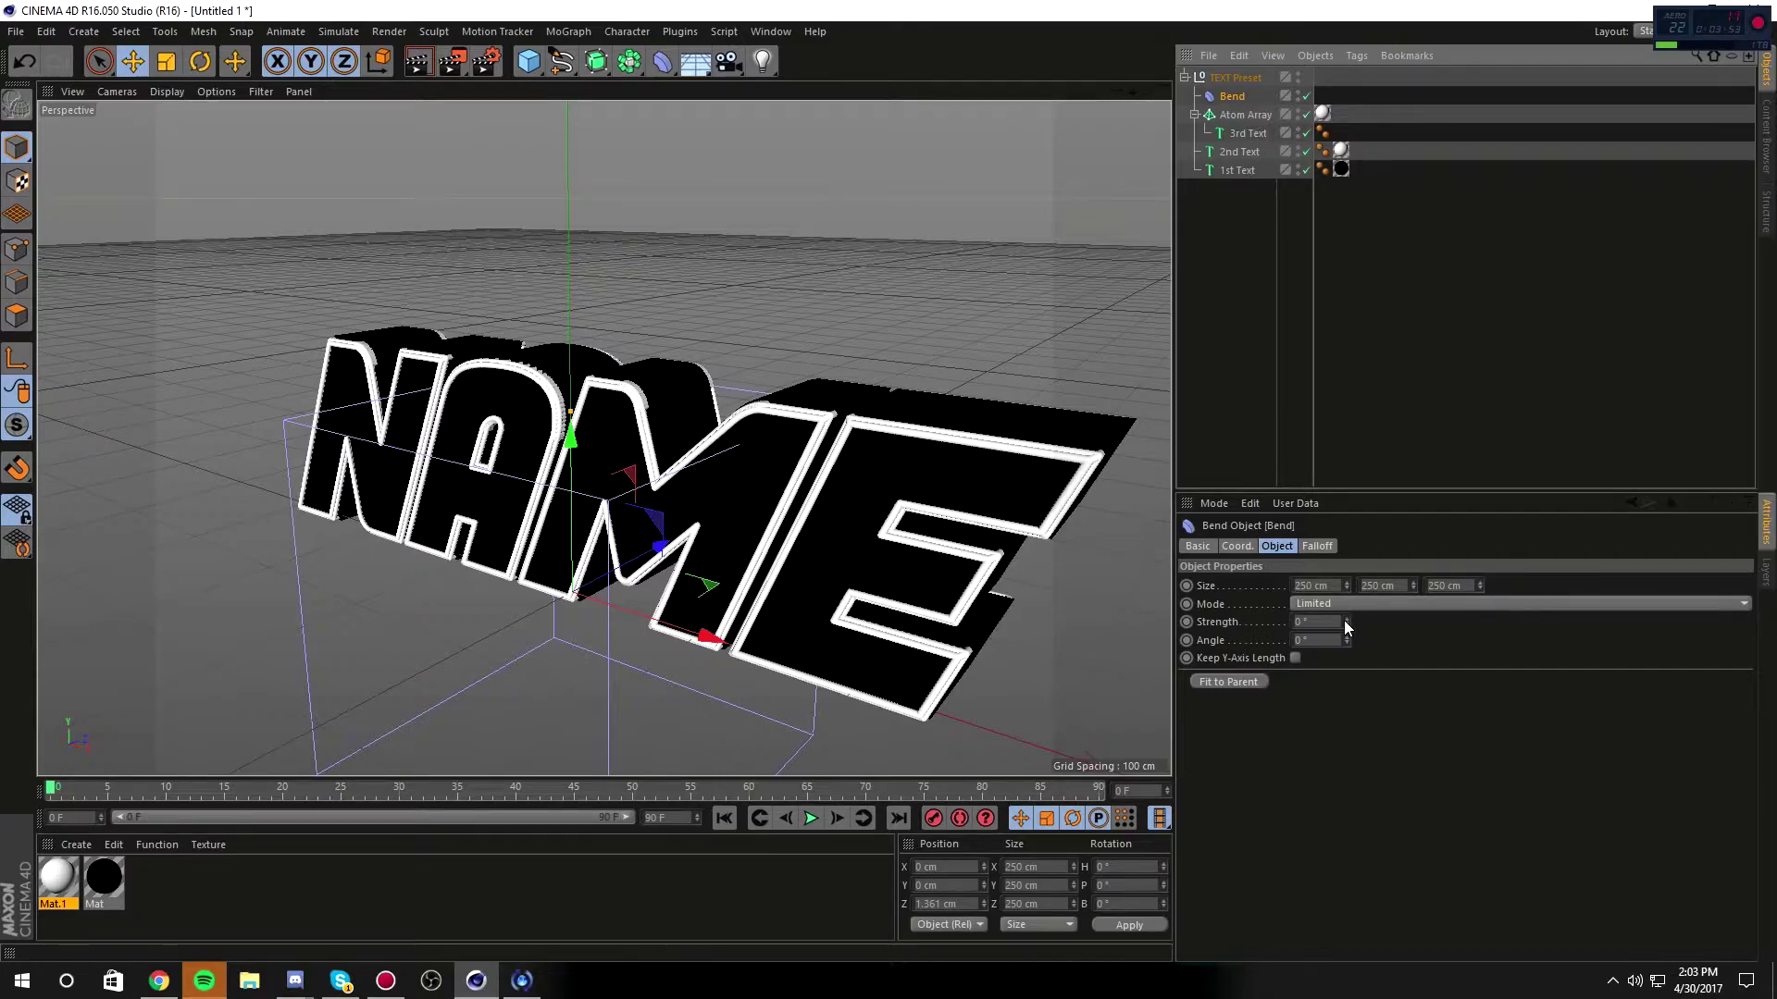
left_click_drag(1346, 621, 1388, 620)
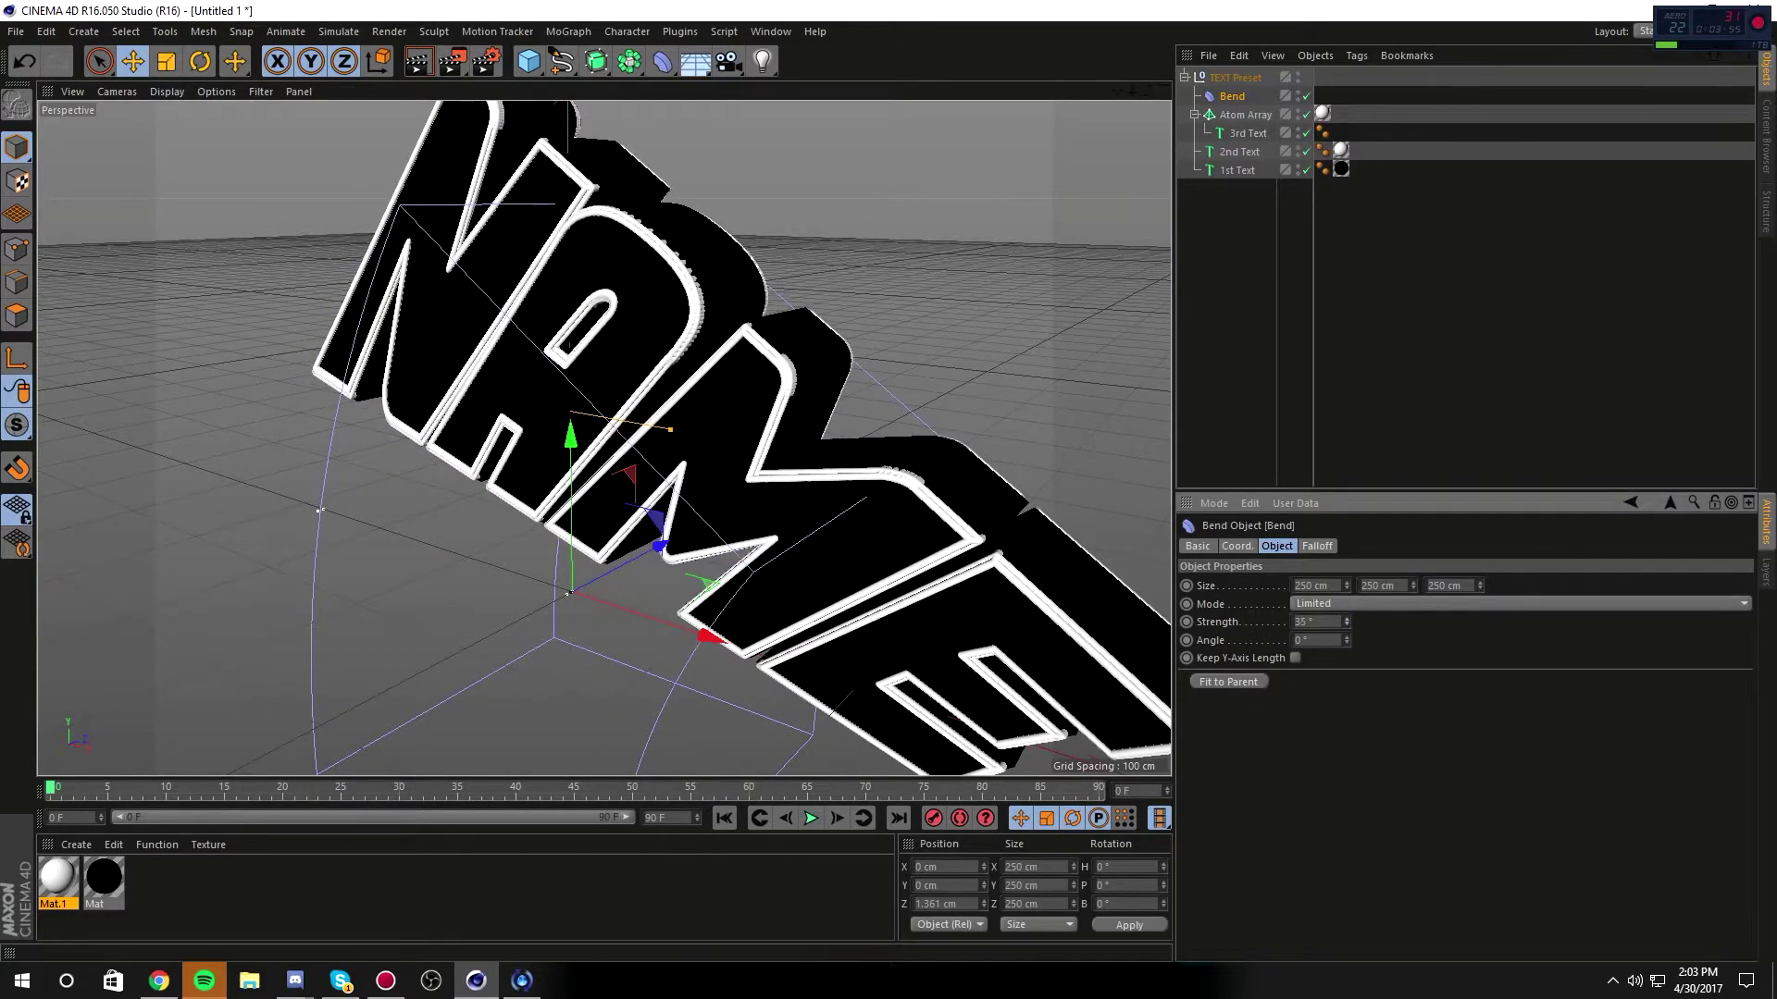
key("ctrl+z")
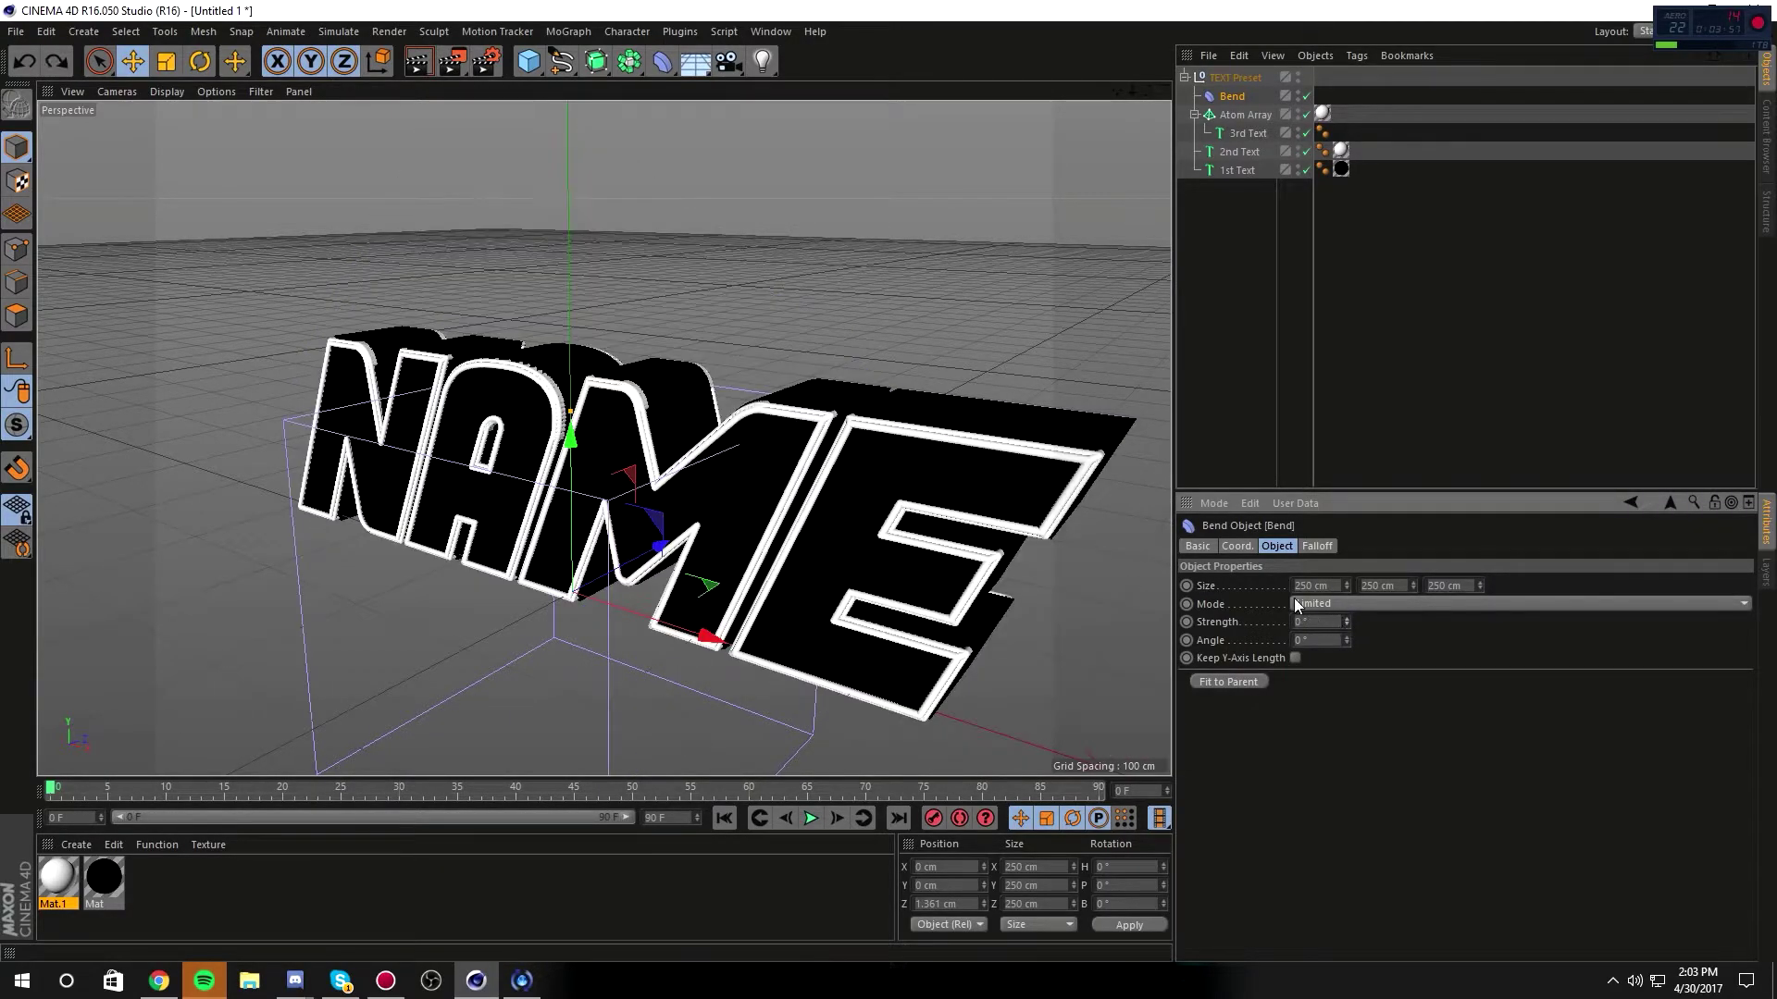
key("r")
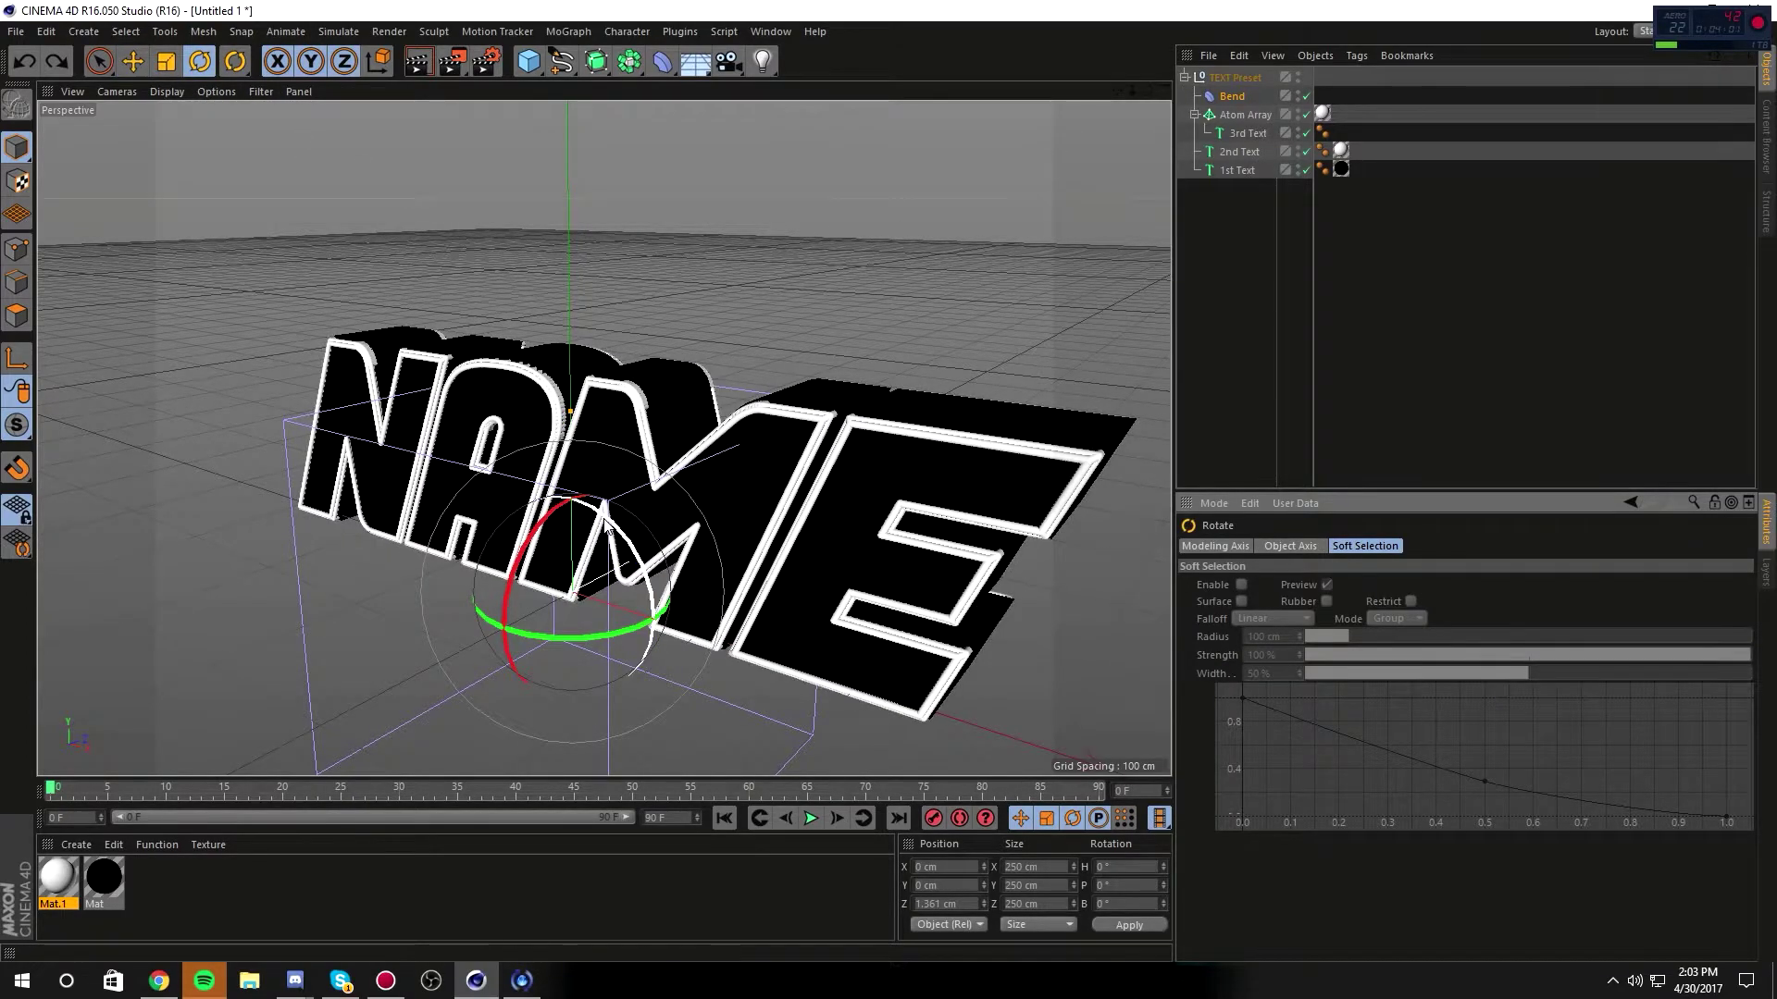
left_click_drag(607, 520, 681, 675)
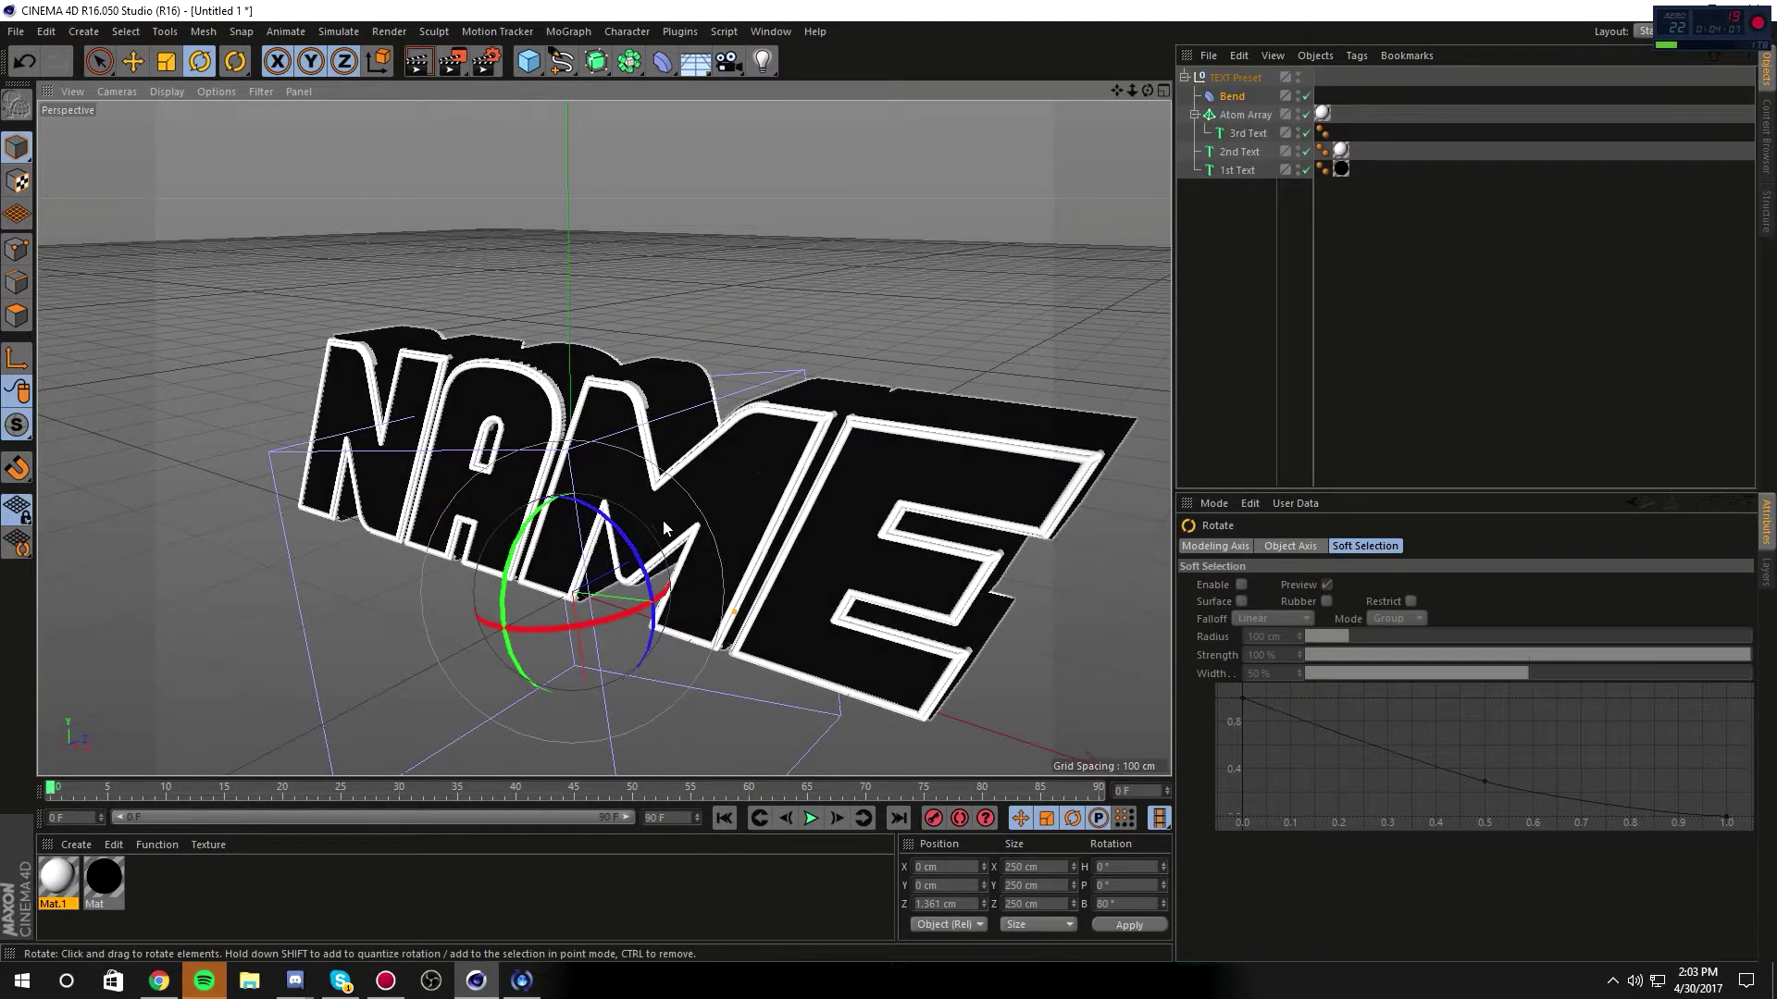
mouse_move(637, 554)
left_mouse_down()
mouse_move(645, 571)
mouse_move(639, 557)
left_mouse_up()
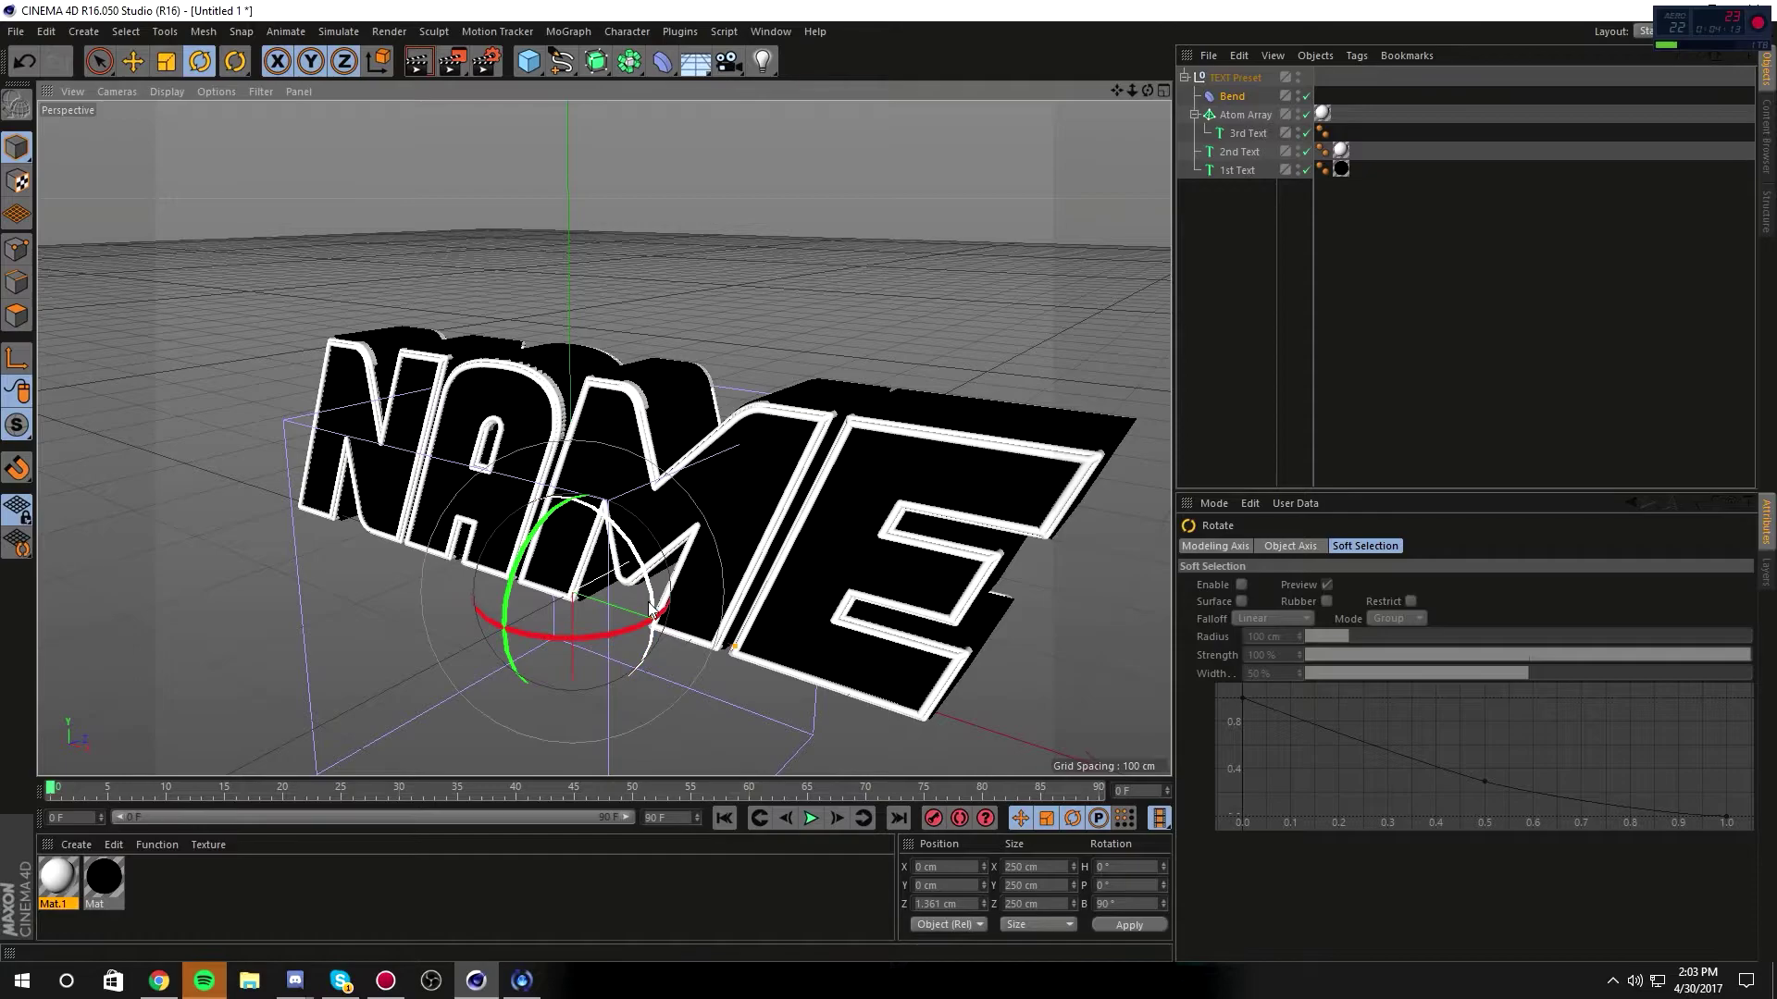
Step: Rotate the Bend's pitch to 90° and raise it to about Y 65.7 cm
left_click(1230, 96)
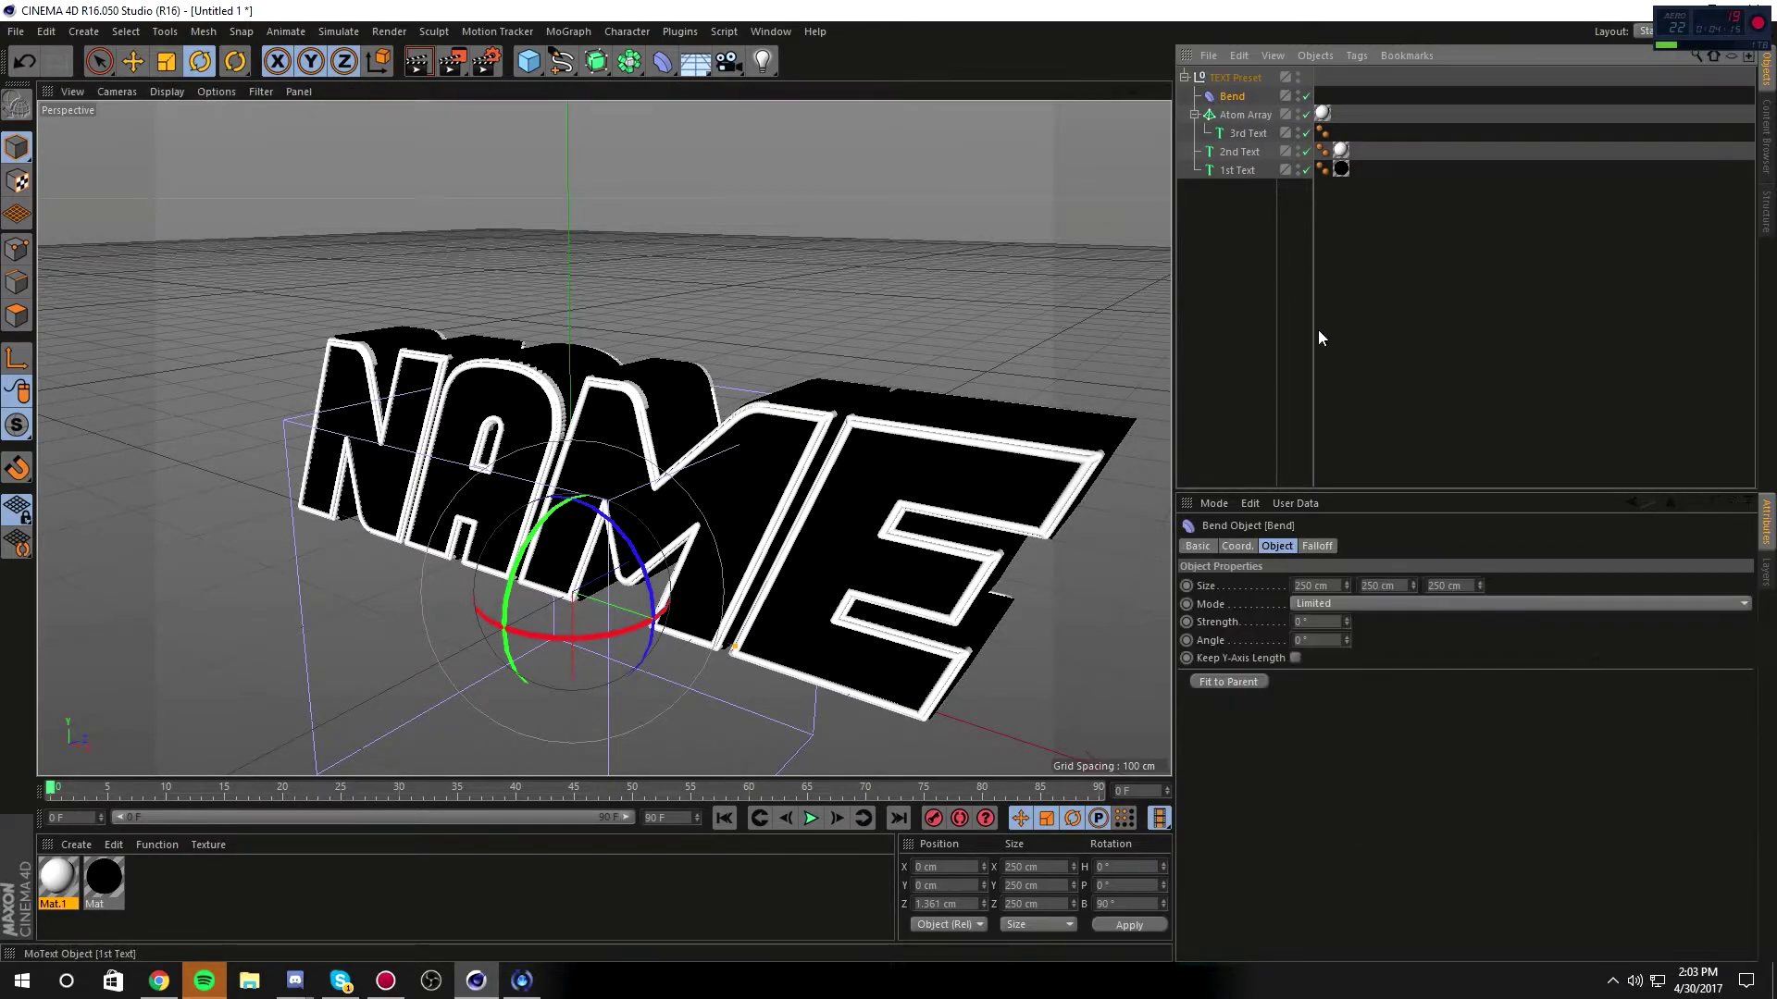
left_click(1346, 625)
mouse_move(1347, 622)
left_mouse_down()
mouse_move(1296, 622)
mouse_move(1347, 622)
left_mouse_up()
left_click_drag(521, 555, 532, 540)
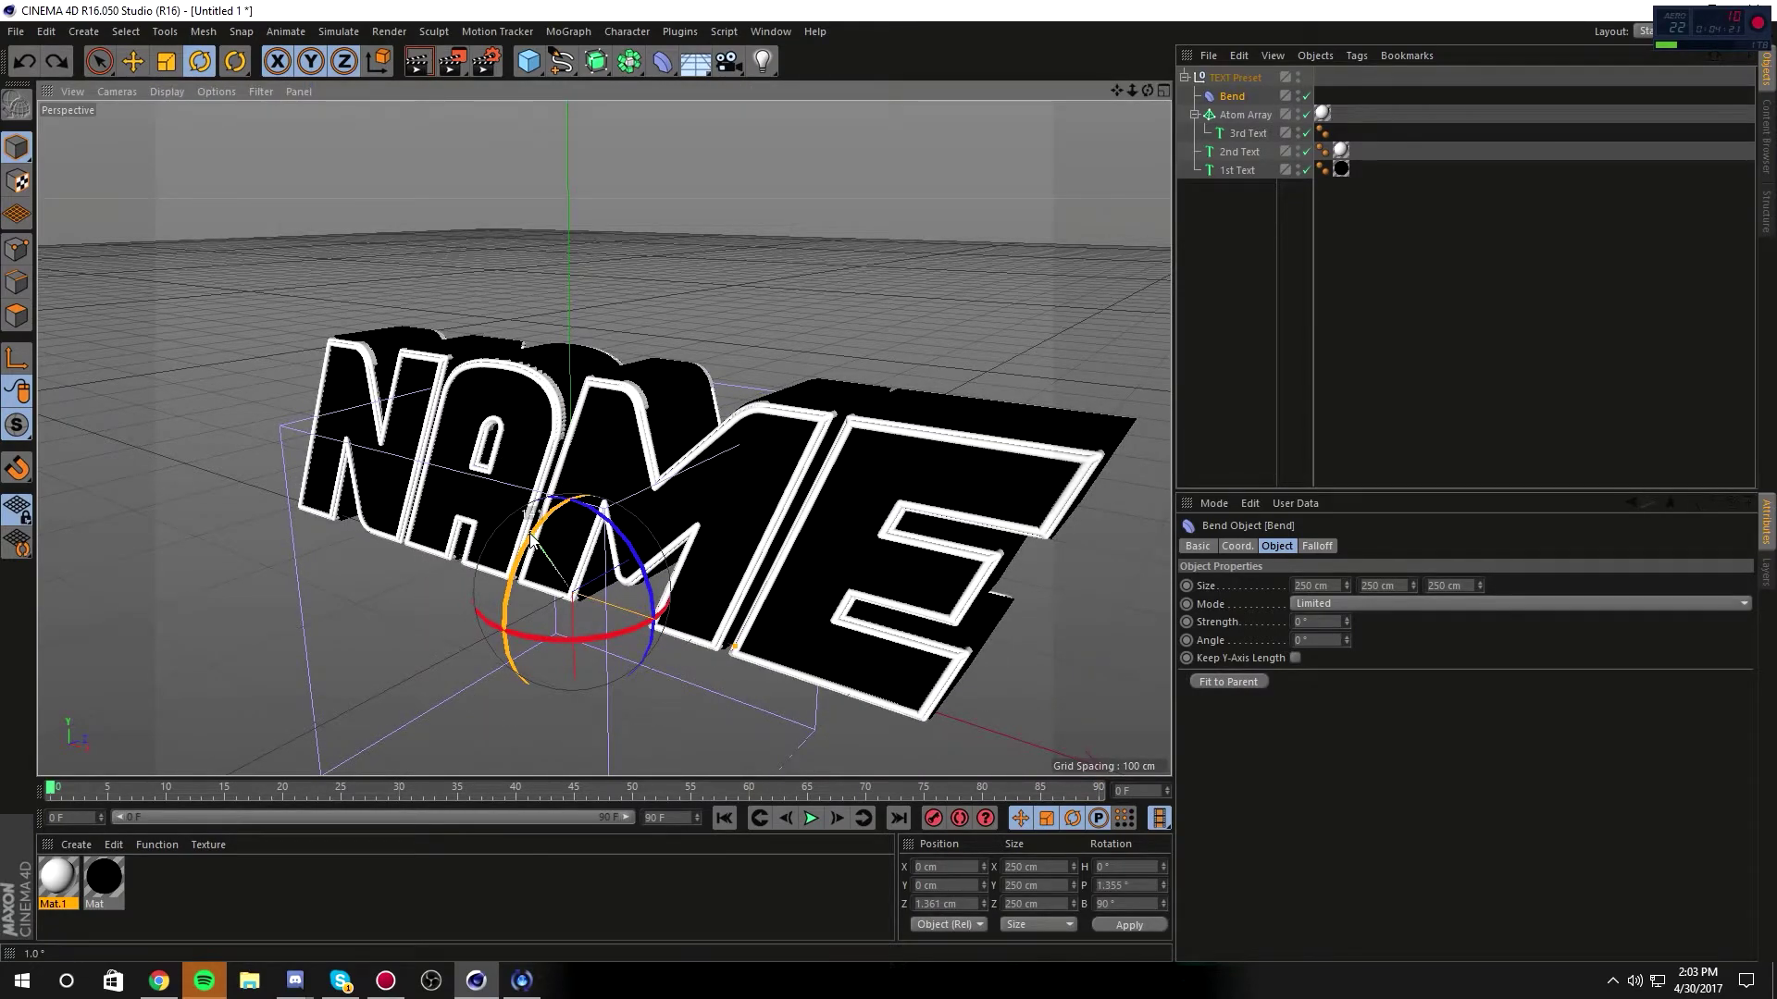
left_click_drag(530, 539, 514, 683)
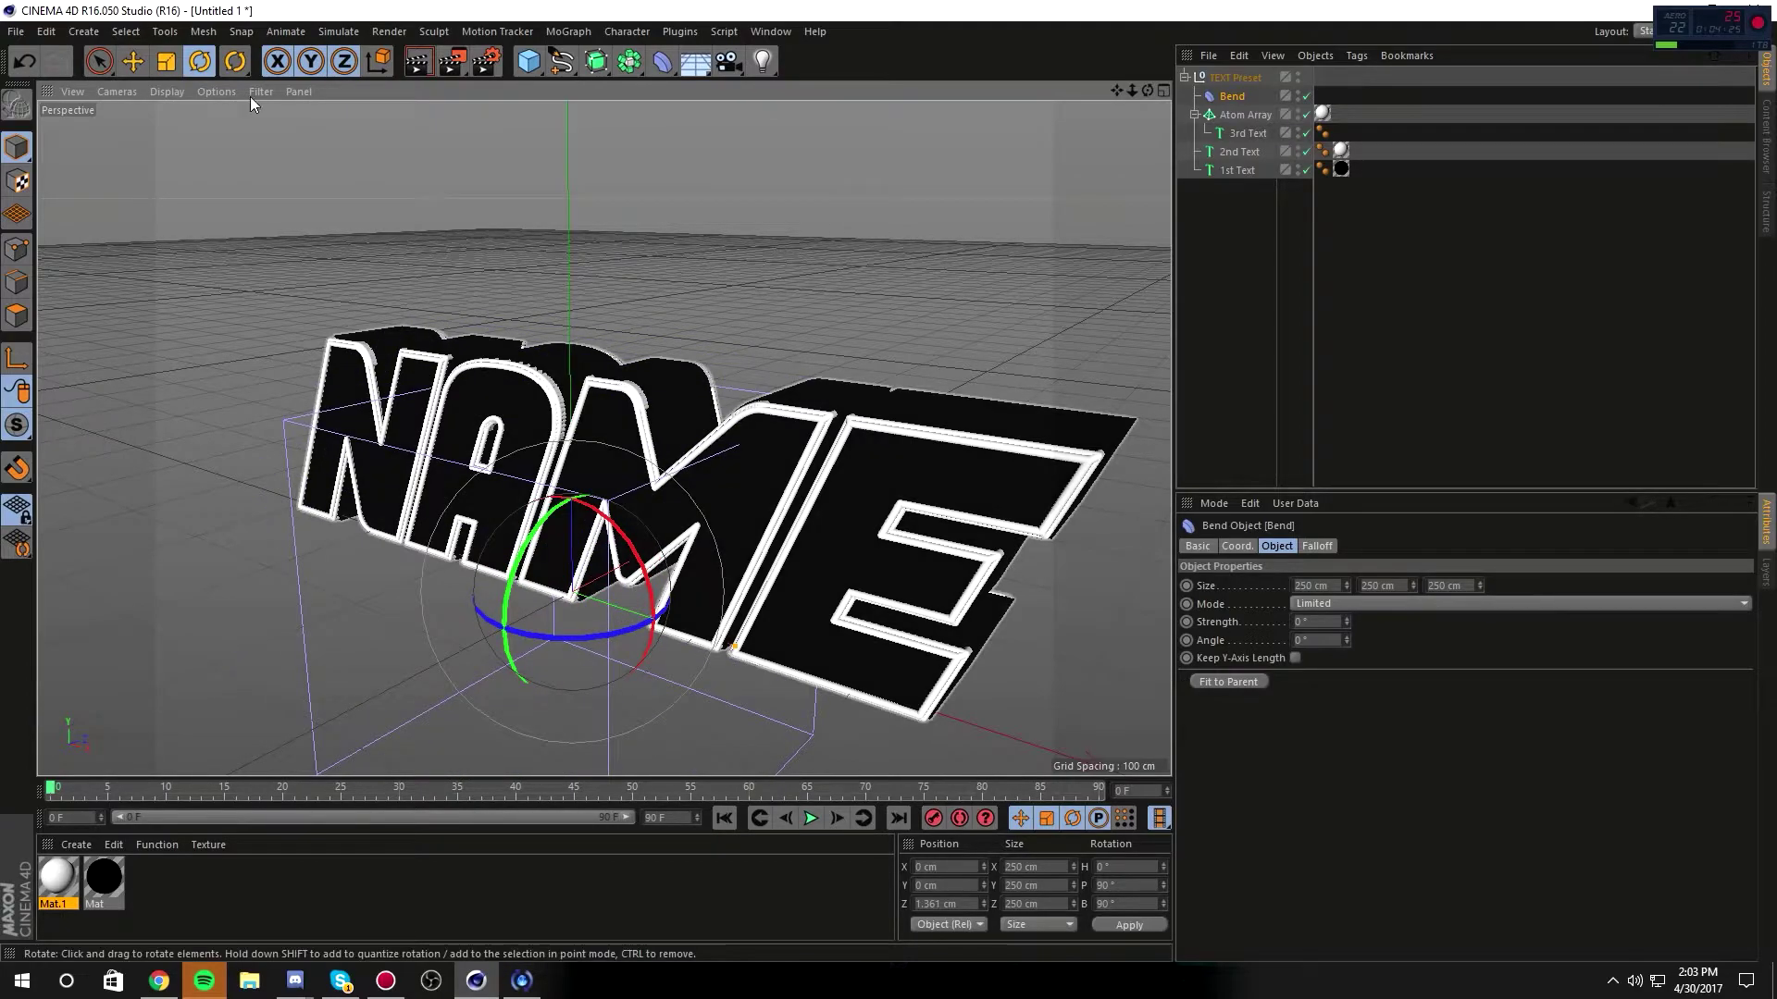
left_click(135, 62)
left_click_drag(569, 440, 569, 340)
Step: Resize the Bend deformer box to 85 cm in X and 160 cm deep
left_click(1235, 98)
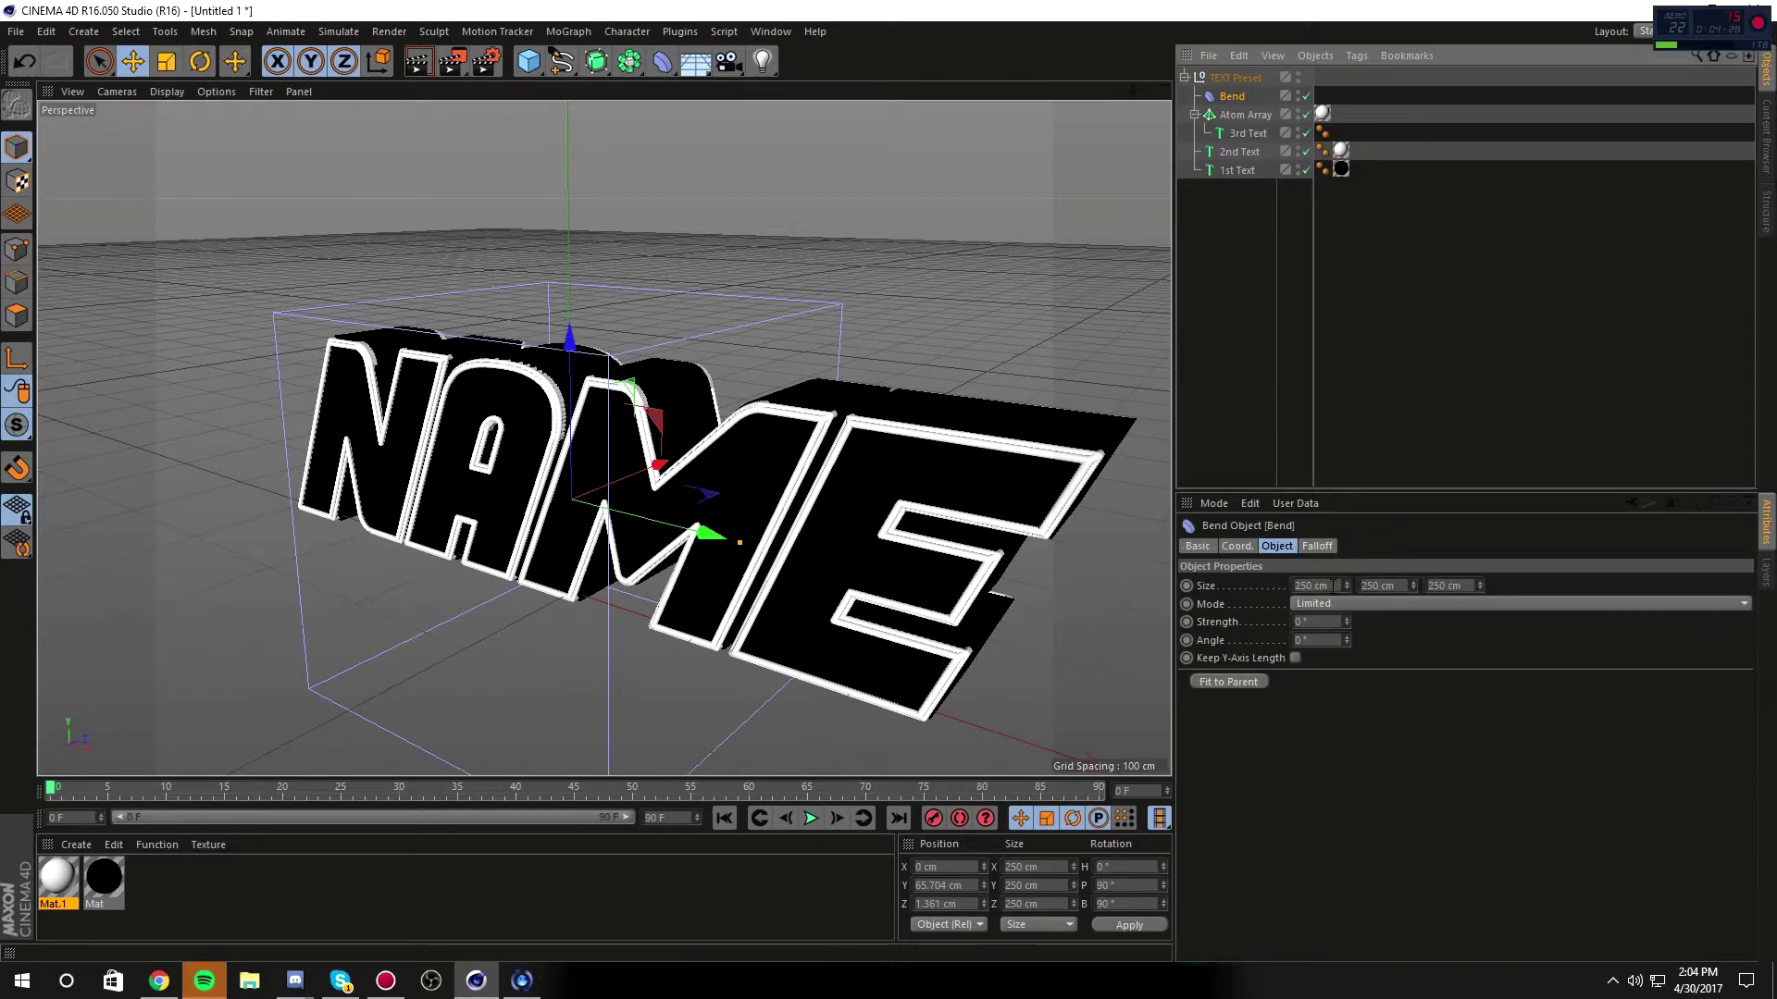
left_click(1314, 586)
type("6")
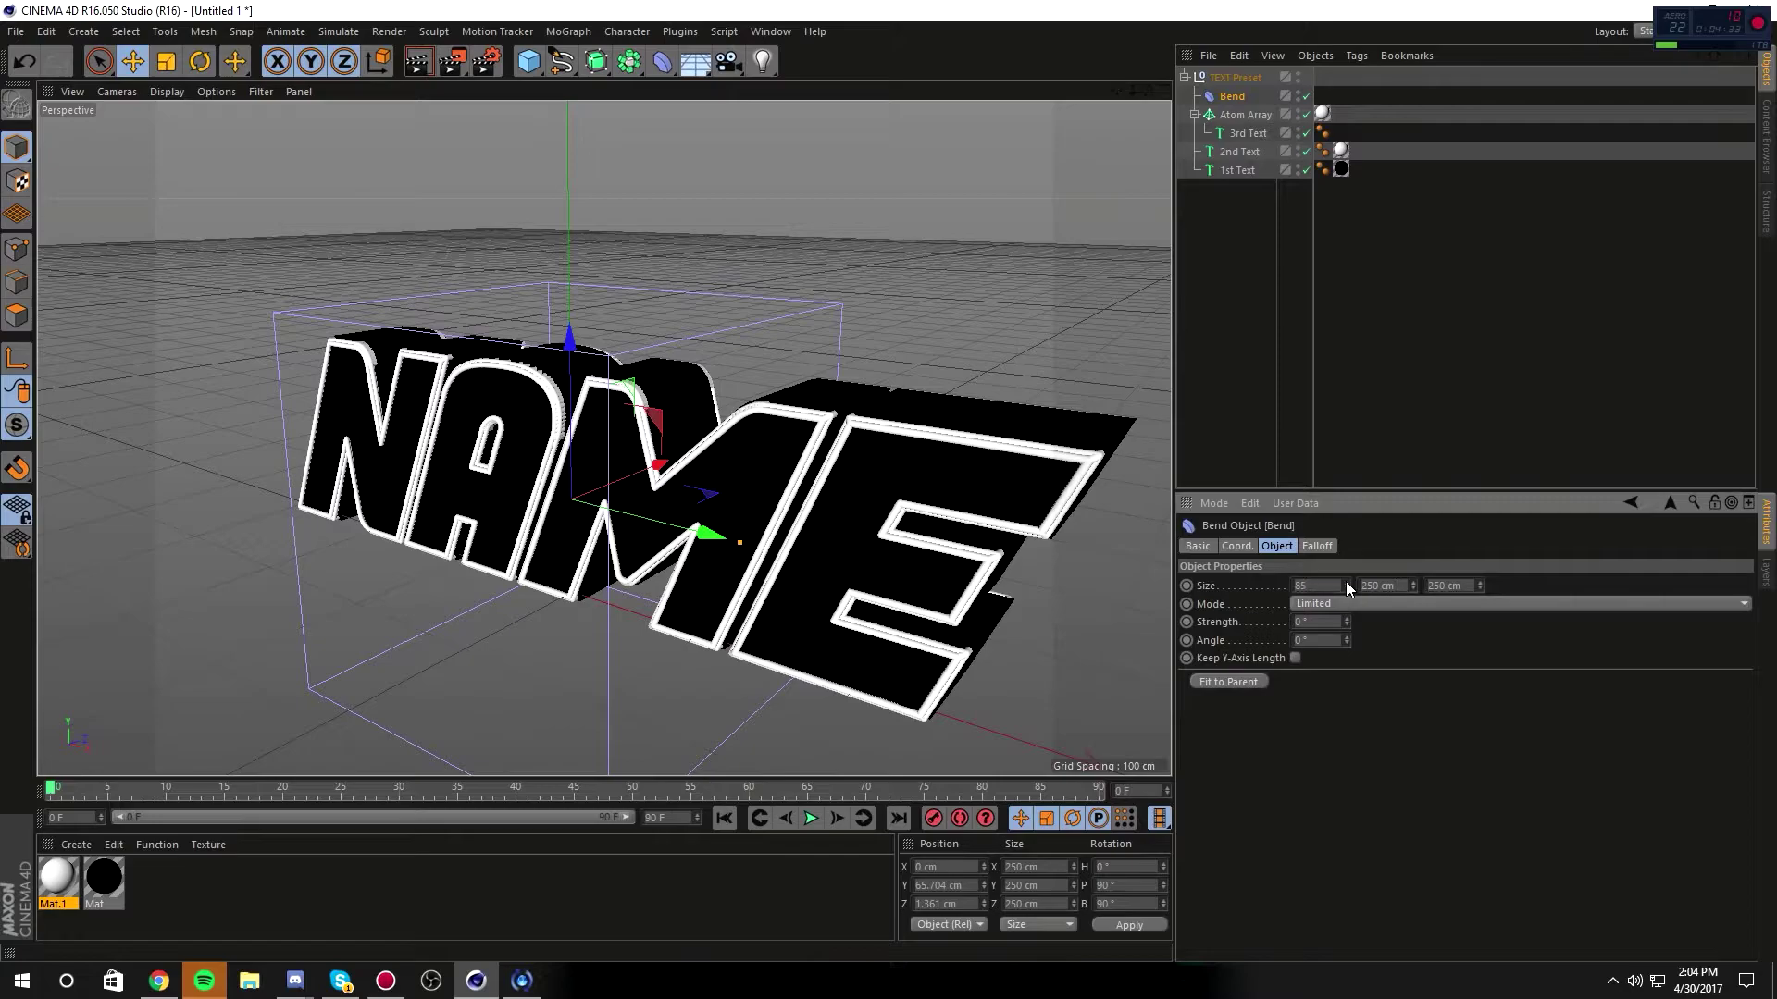
key("Tab")
key("Tab")
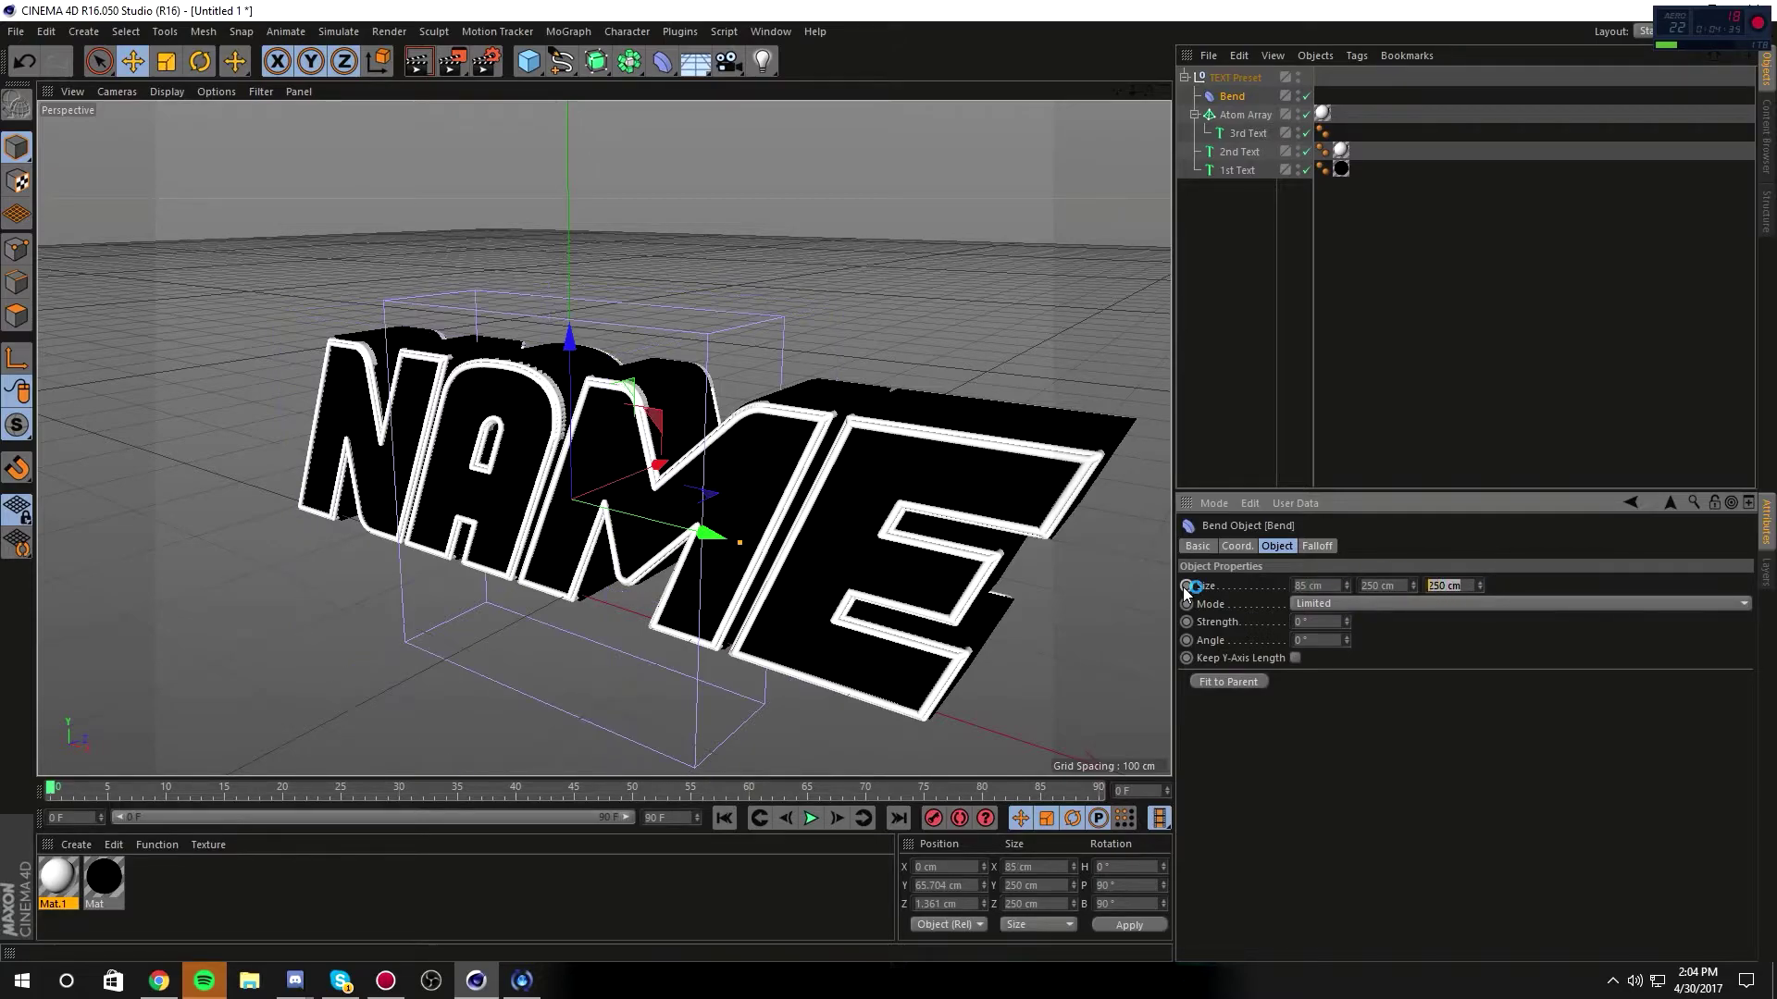
type("130")
key("Return")
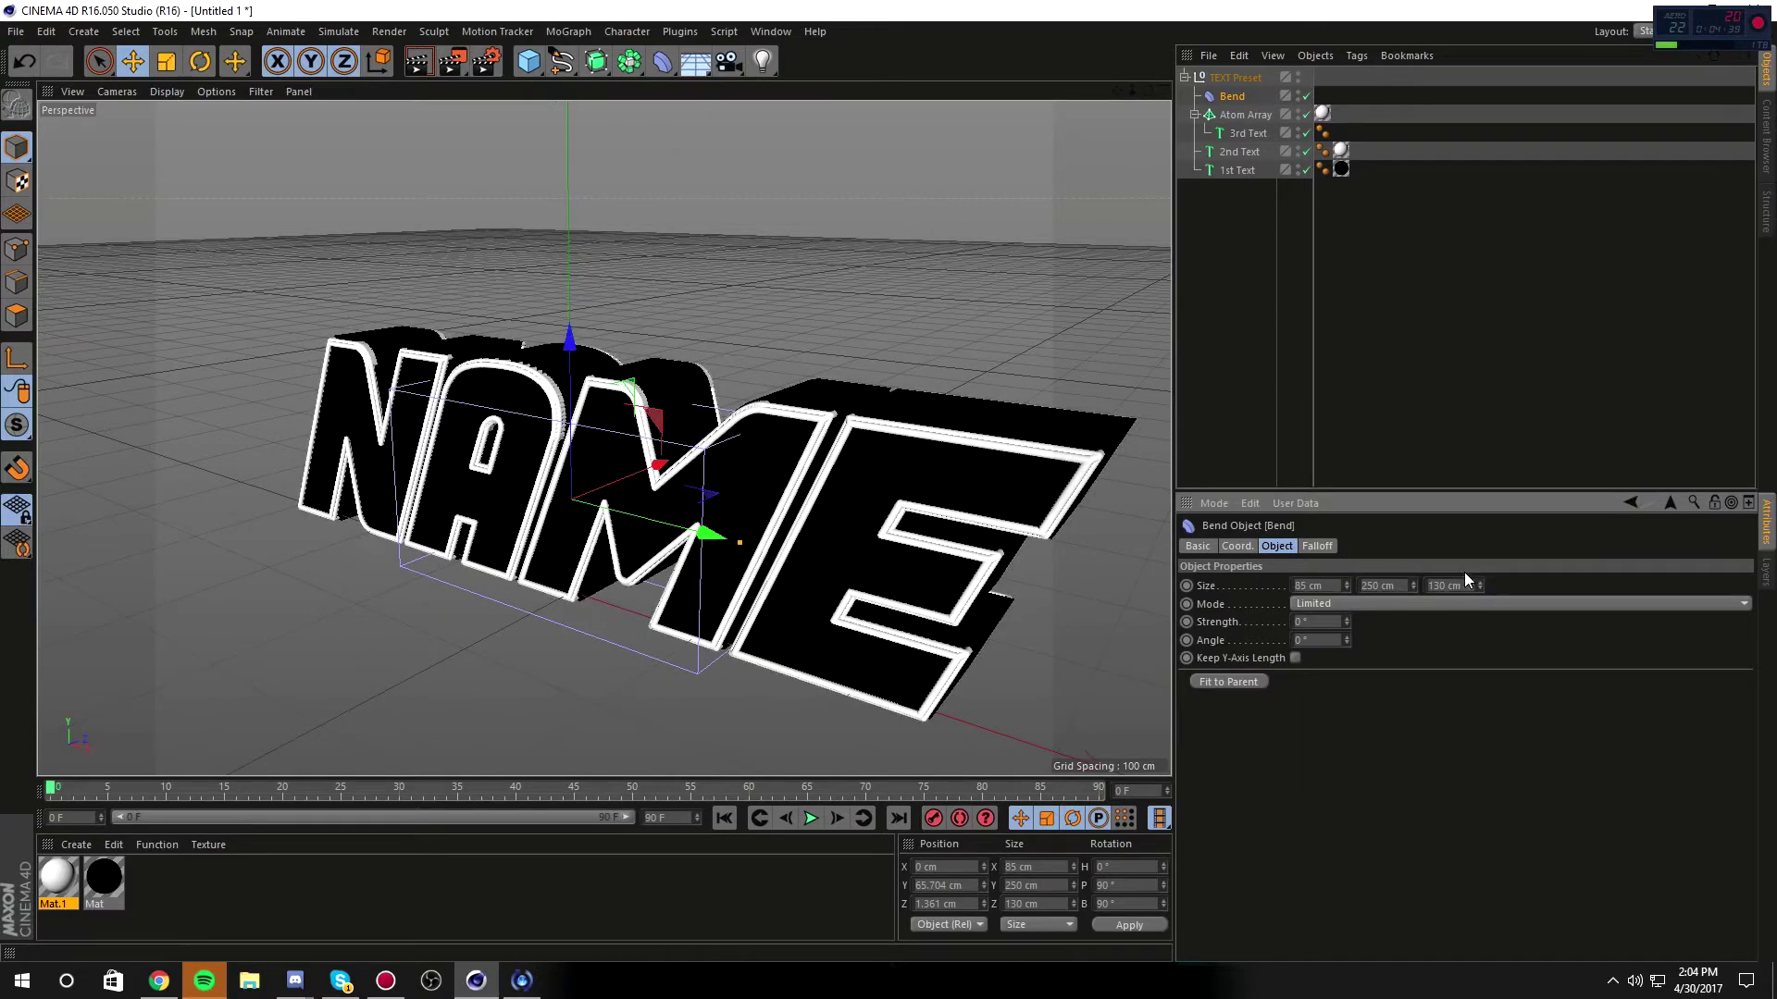
left_click_drag(1478, 586, 1414, 554)
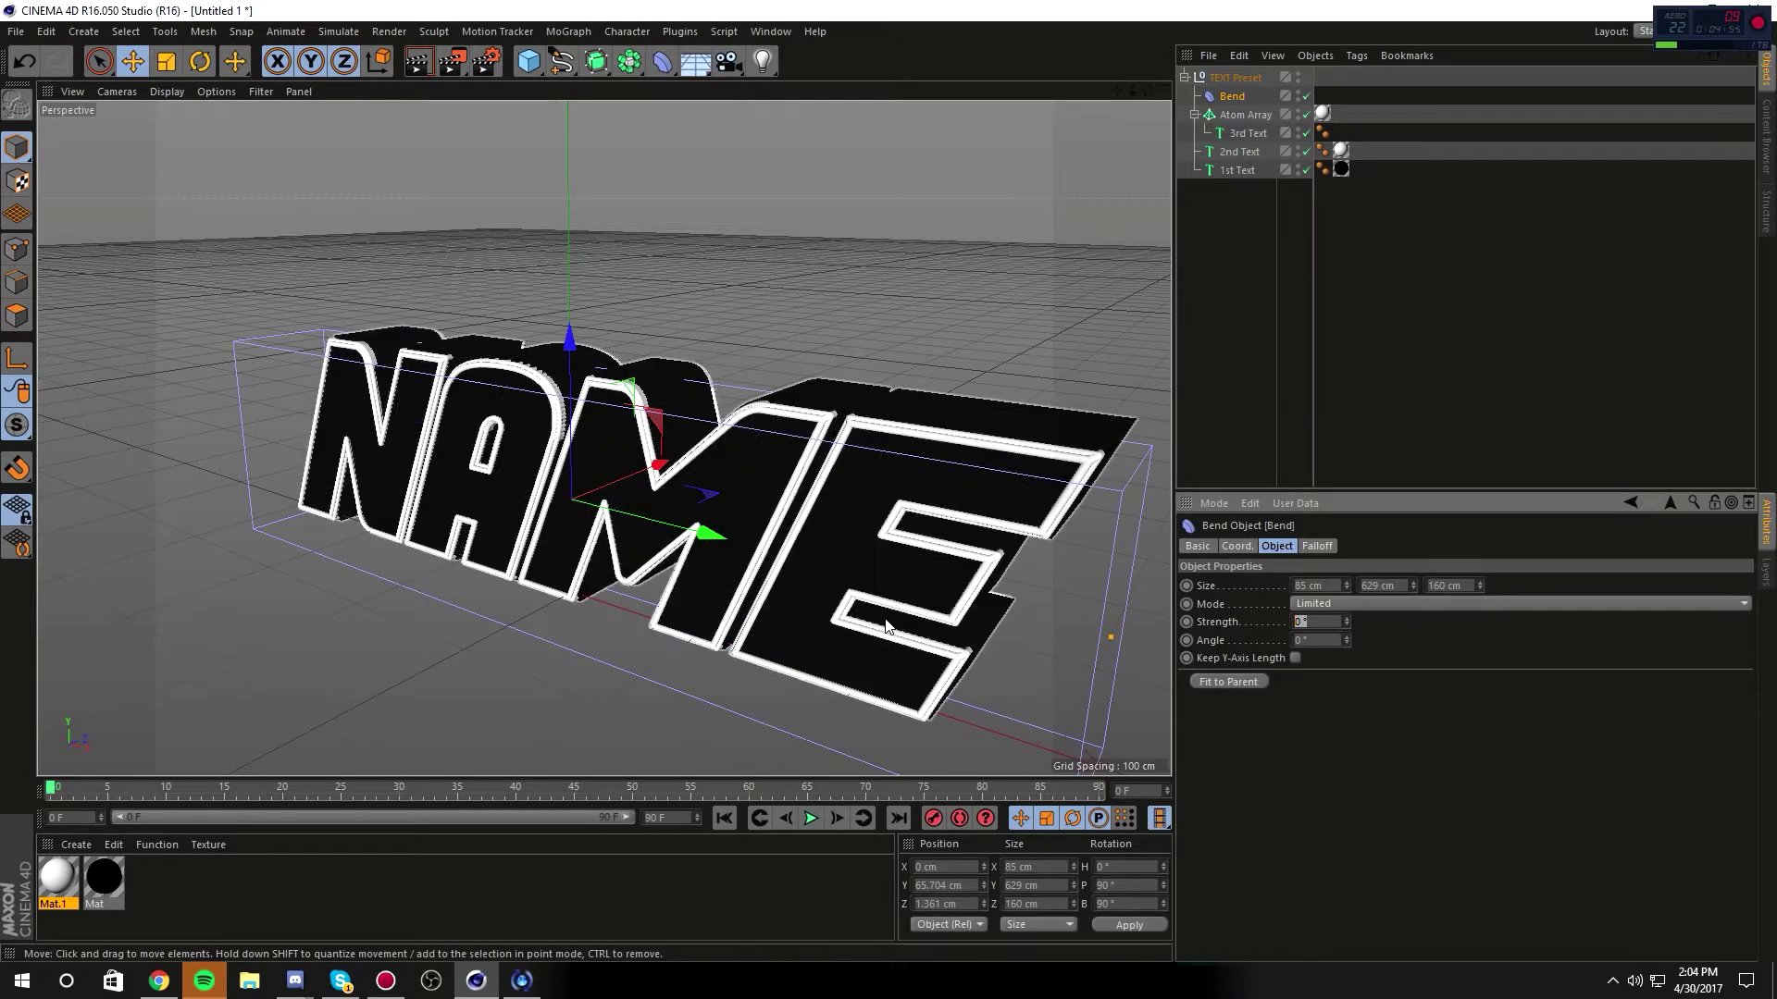
Step: Set the bend strength to 25° and hide the deformer's cage
type("5")
key("Return")
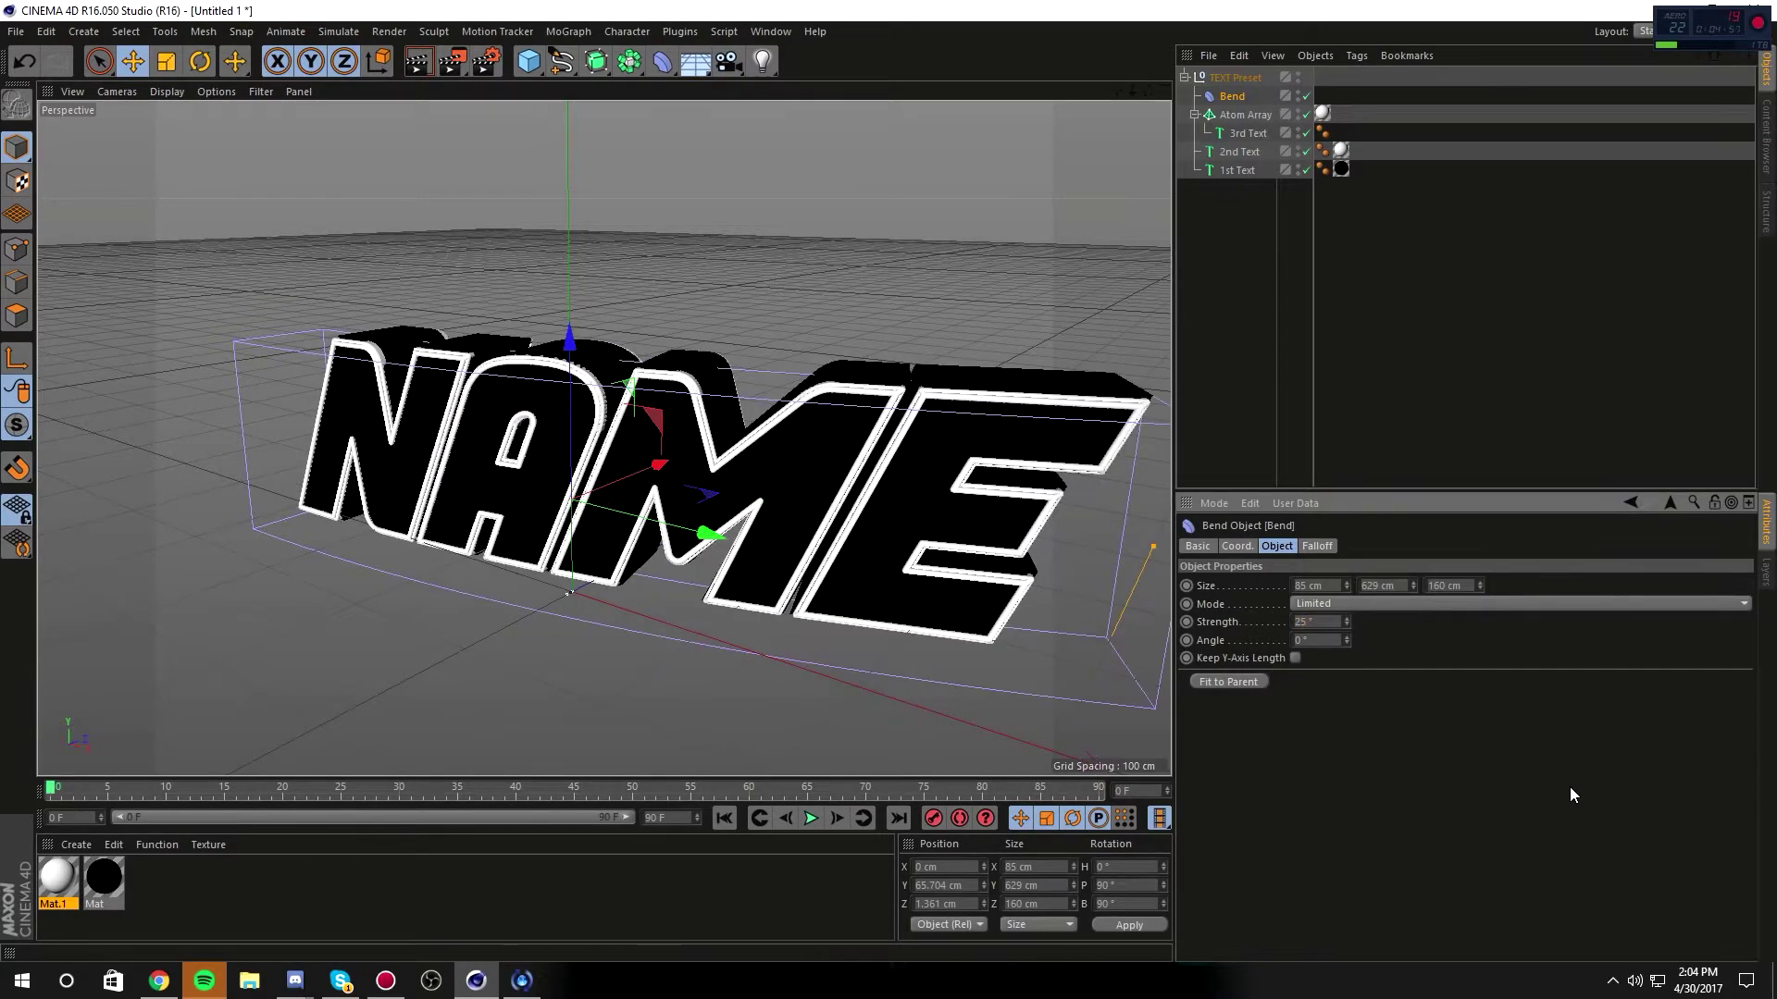
left_click(1299, 93)
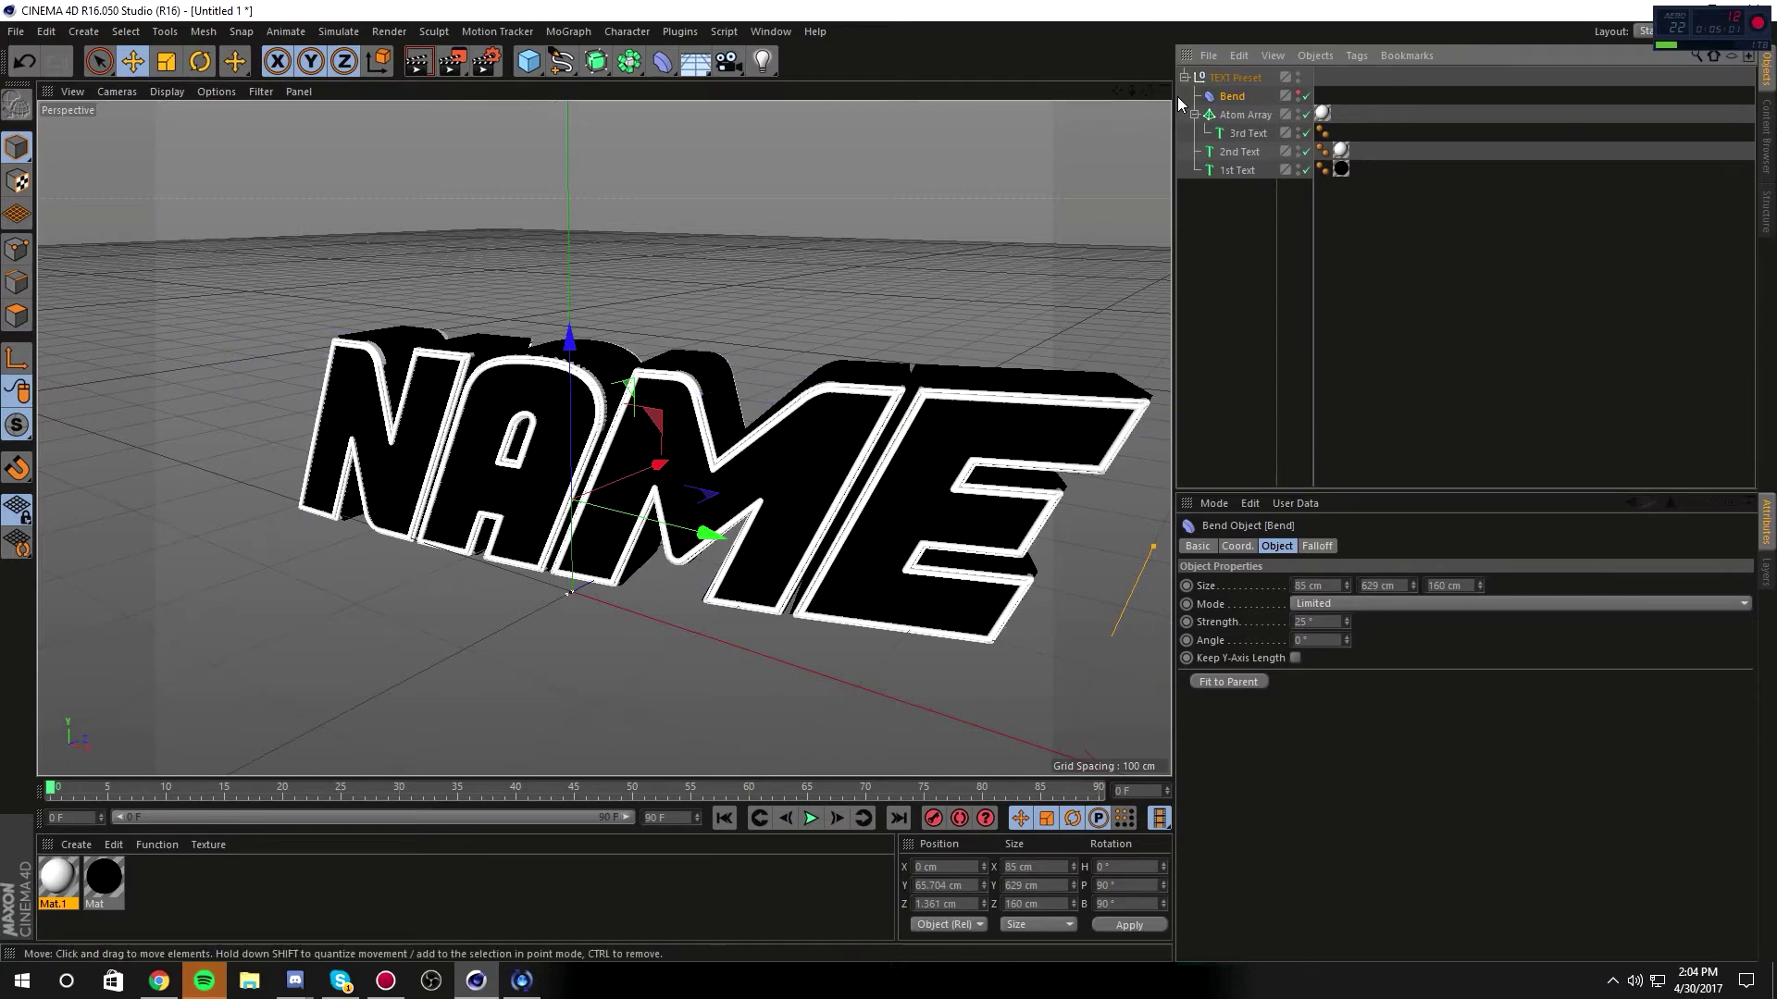
Step: Turn the TEXT Preset group about −9° in heading
key("Up")
left_click_drag(1157, 95, 1073, 96)
left_click(198, 61)
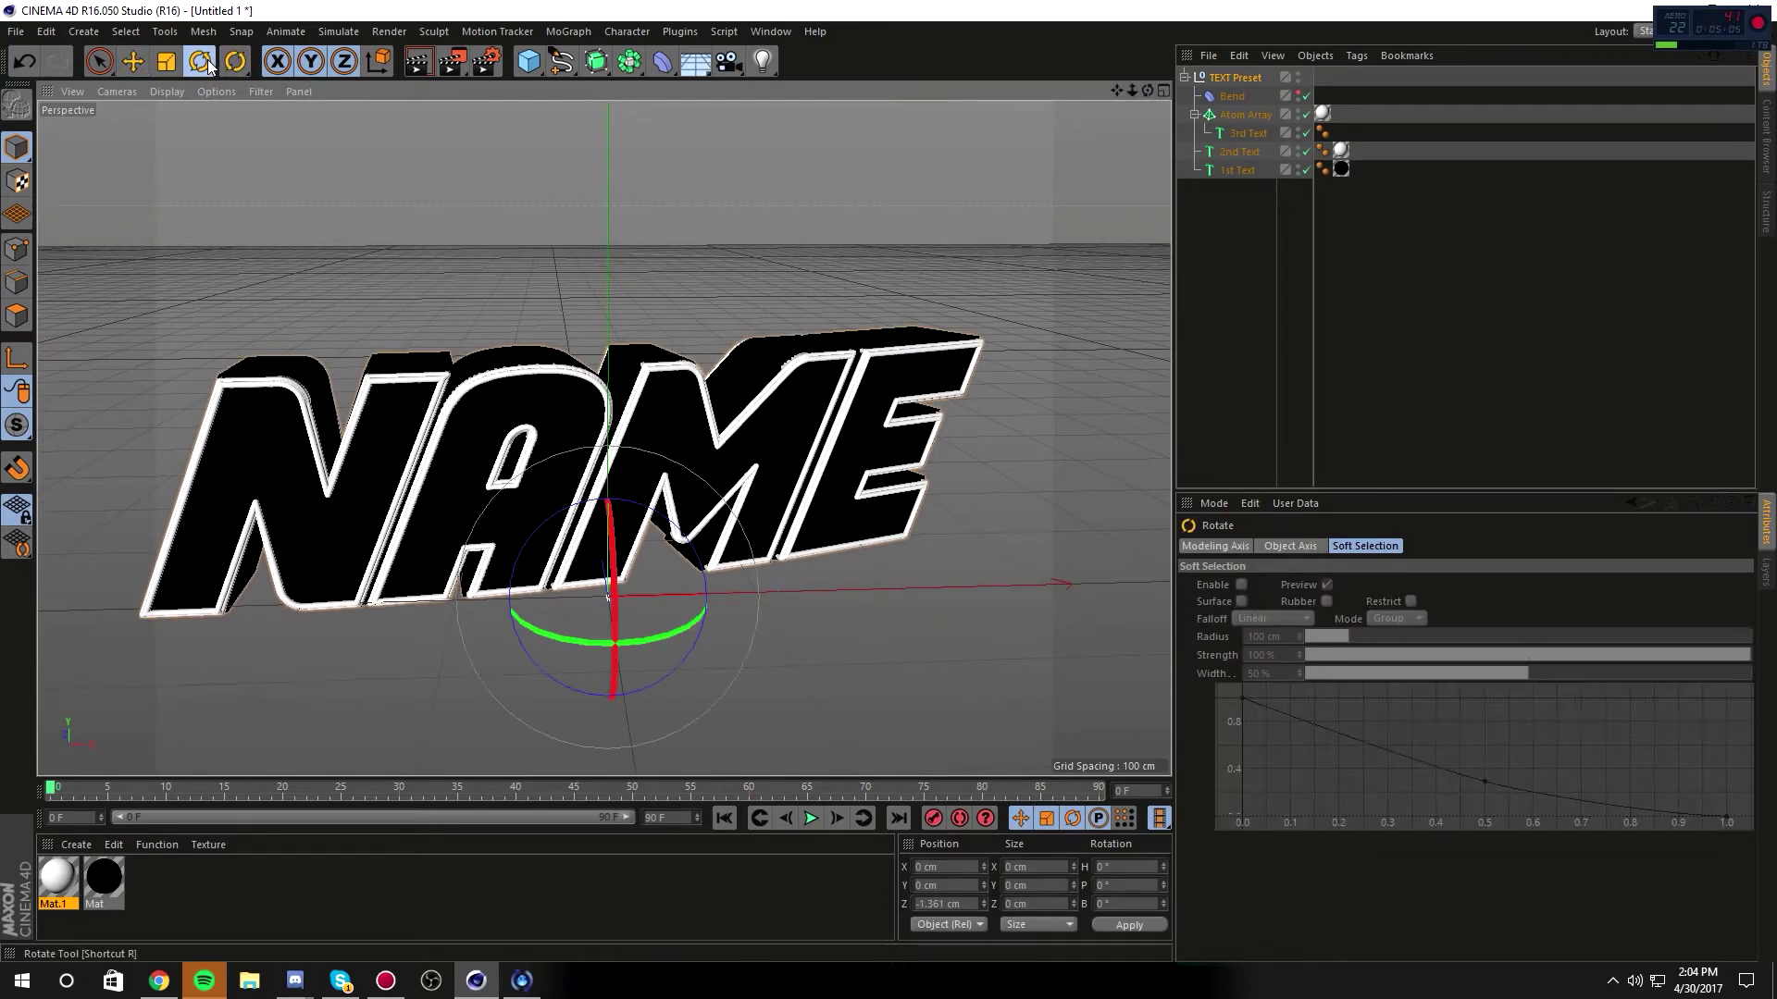
mouse_move(662, 639)
left_mouse_down()
mouse_move(624, 641)
mouse_move(640, 639)
left_mouse_up()
Step: Create material Mat.2 with reflectance off and a red colour (218, 74, 74)
double_click(216, 875)
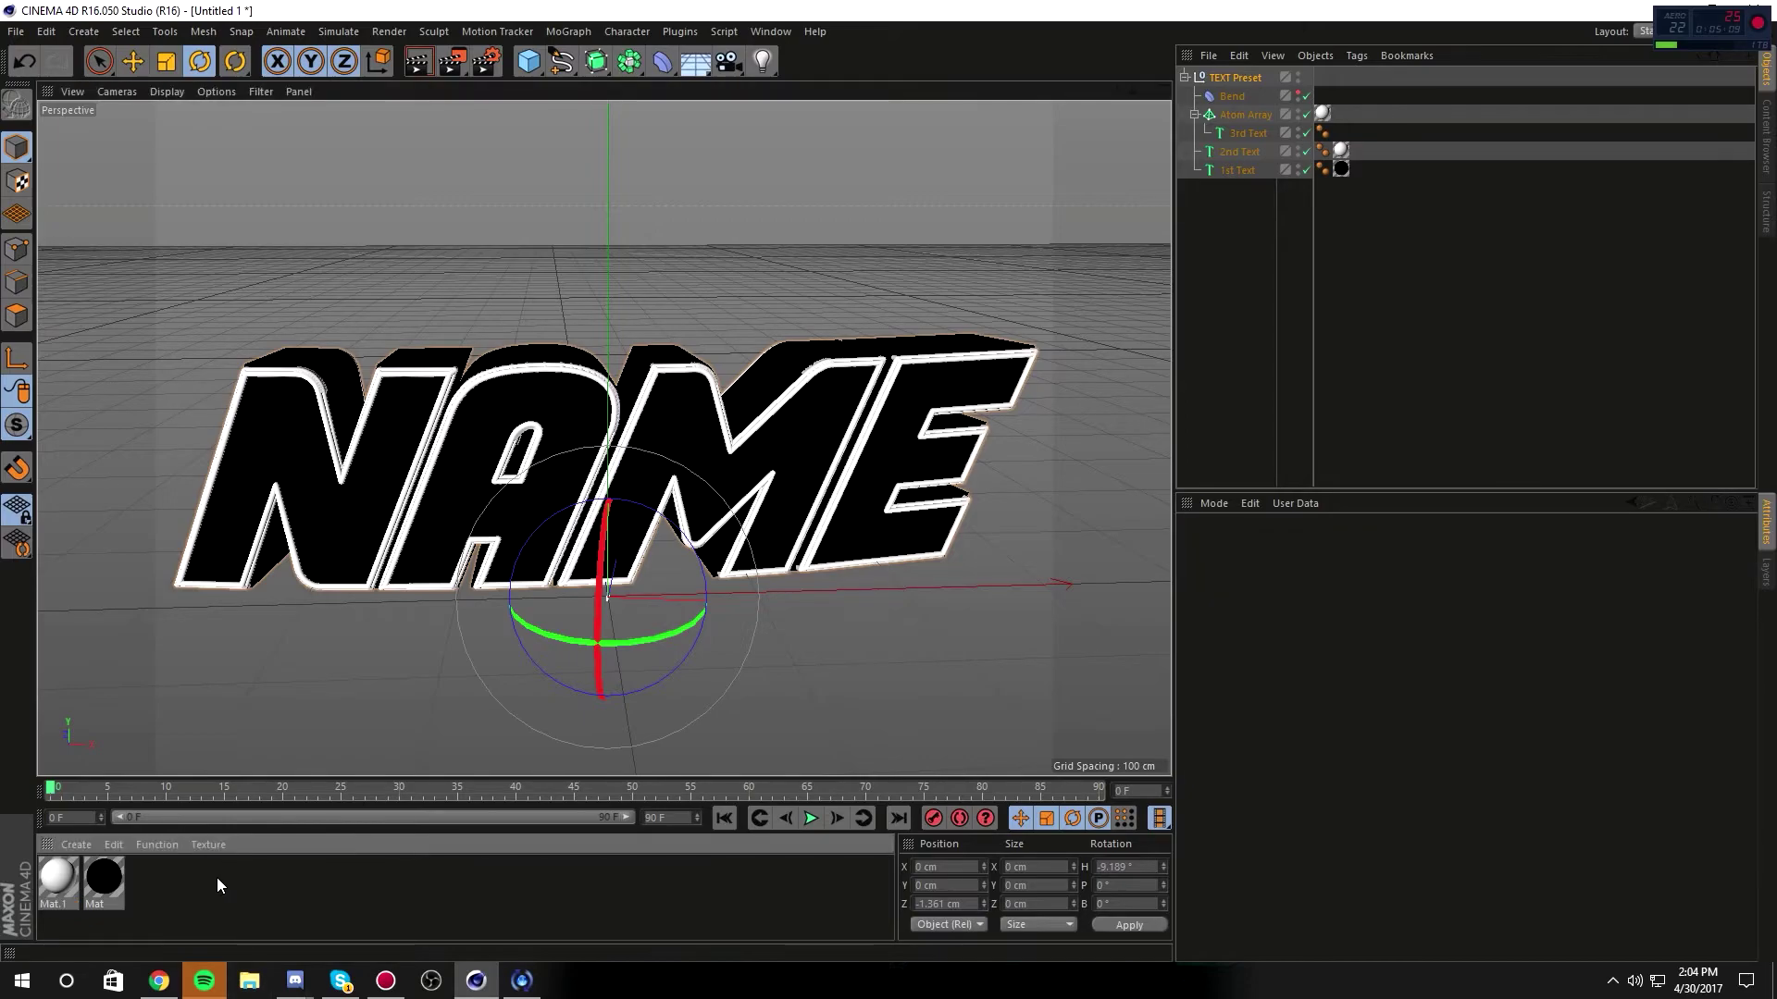
double_click(65, 871)
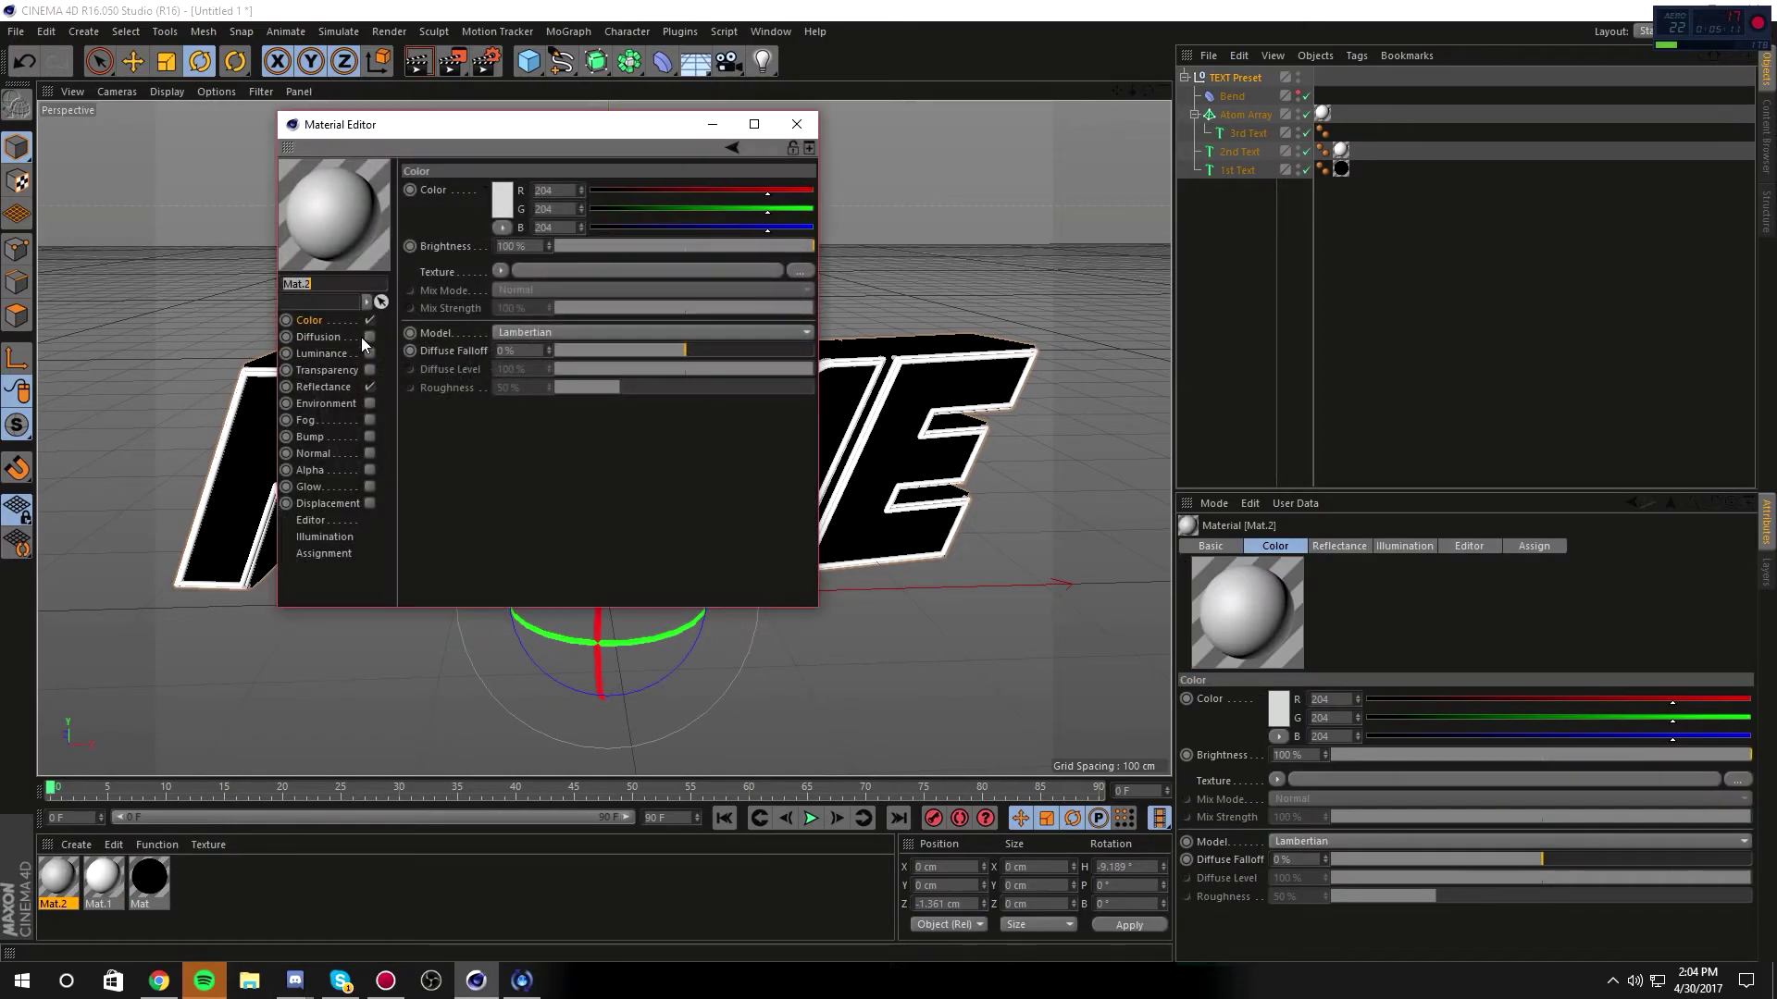
left_click(368, 386)
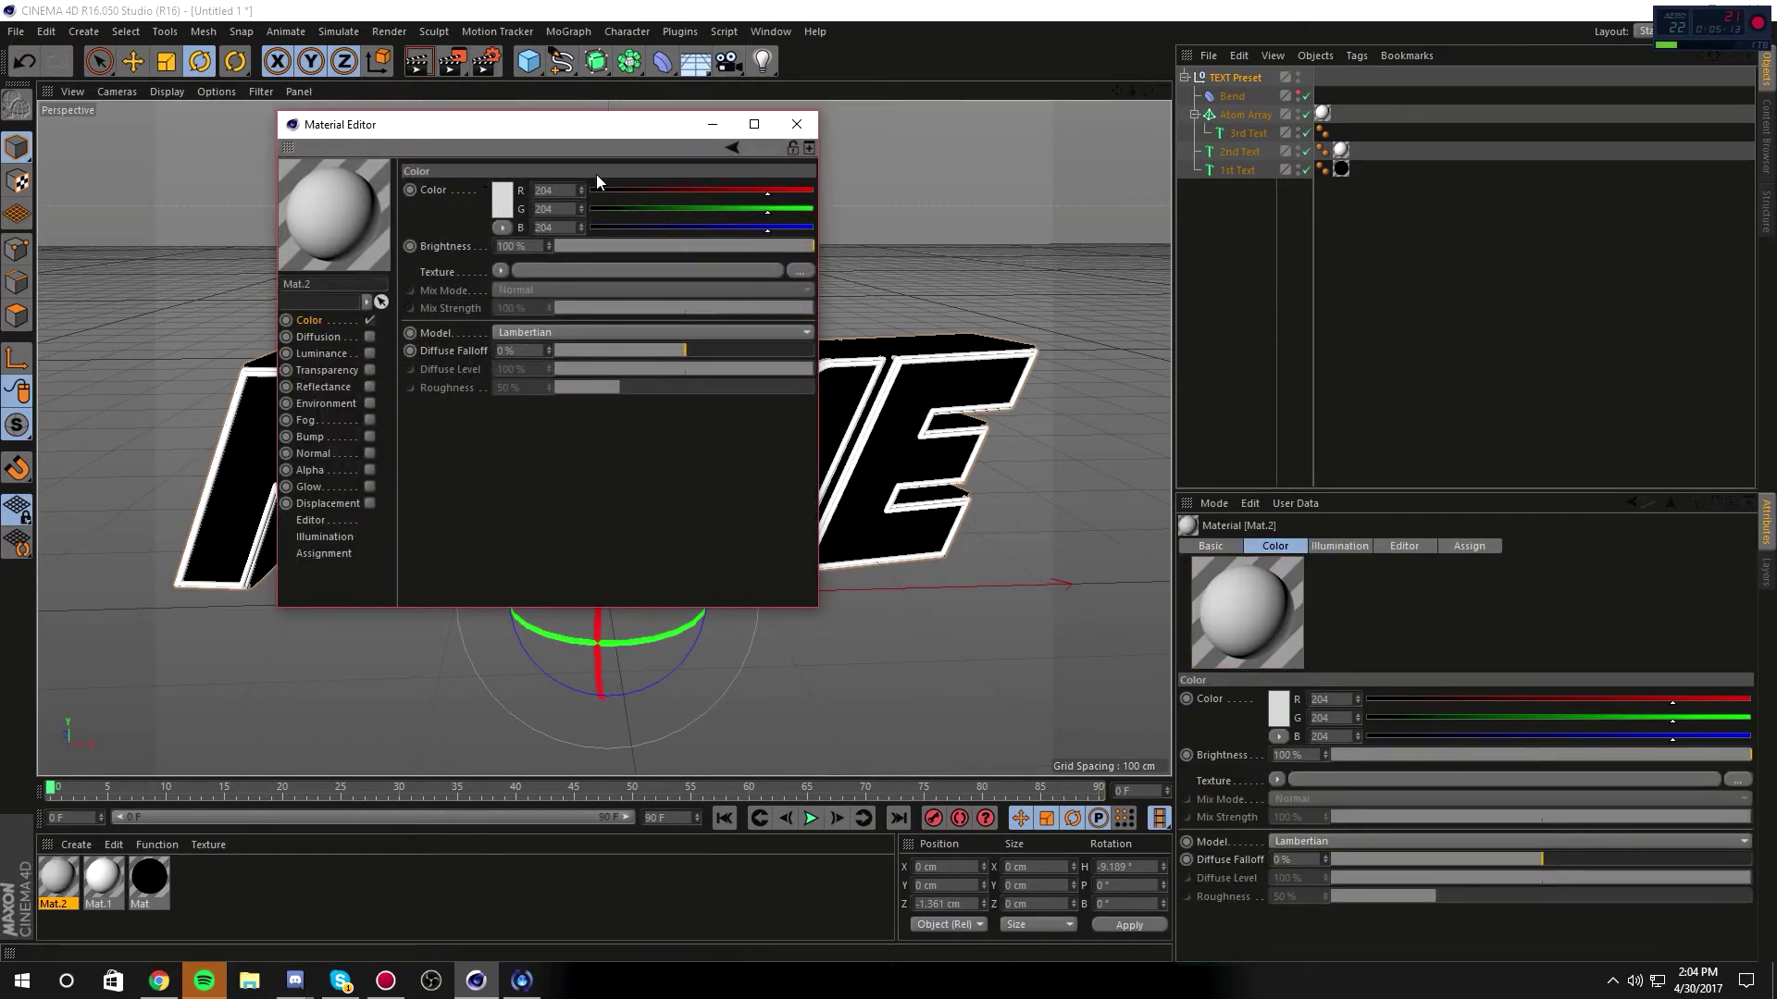
left_click(509, 190)
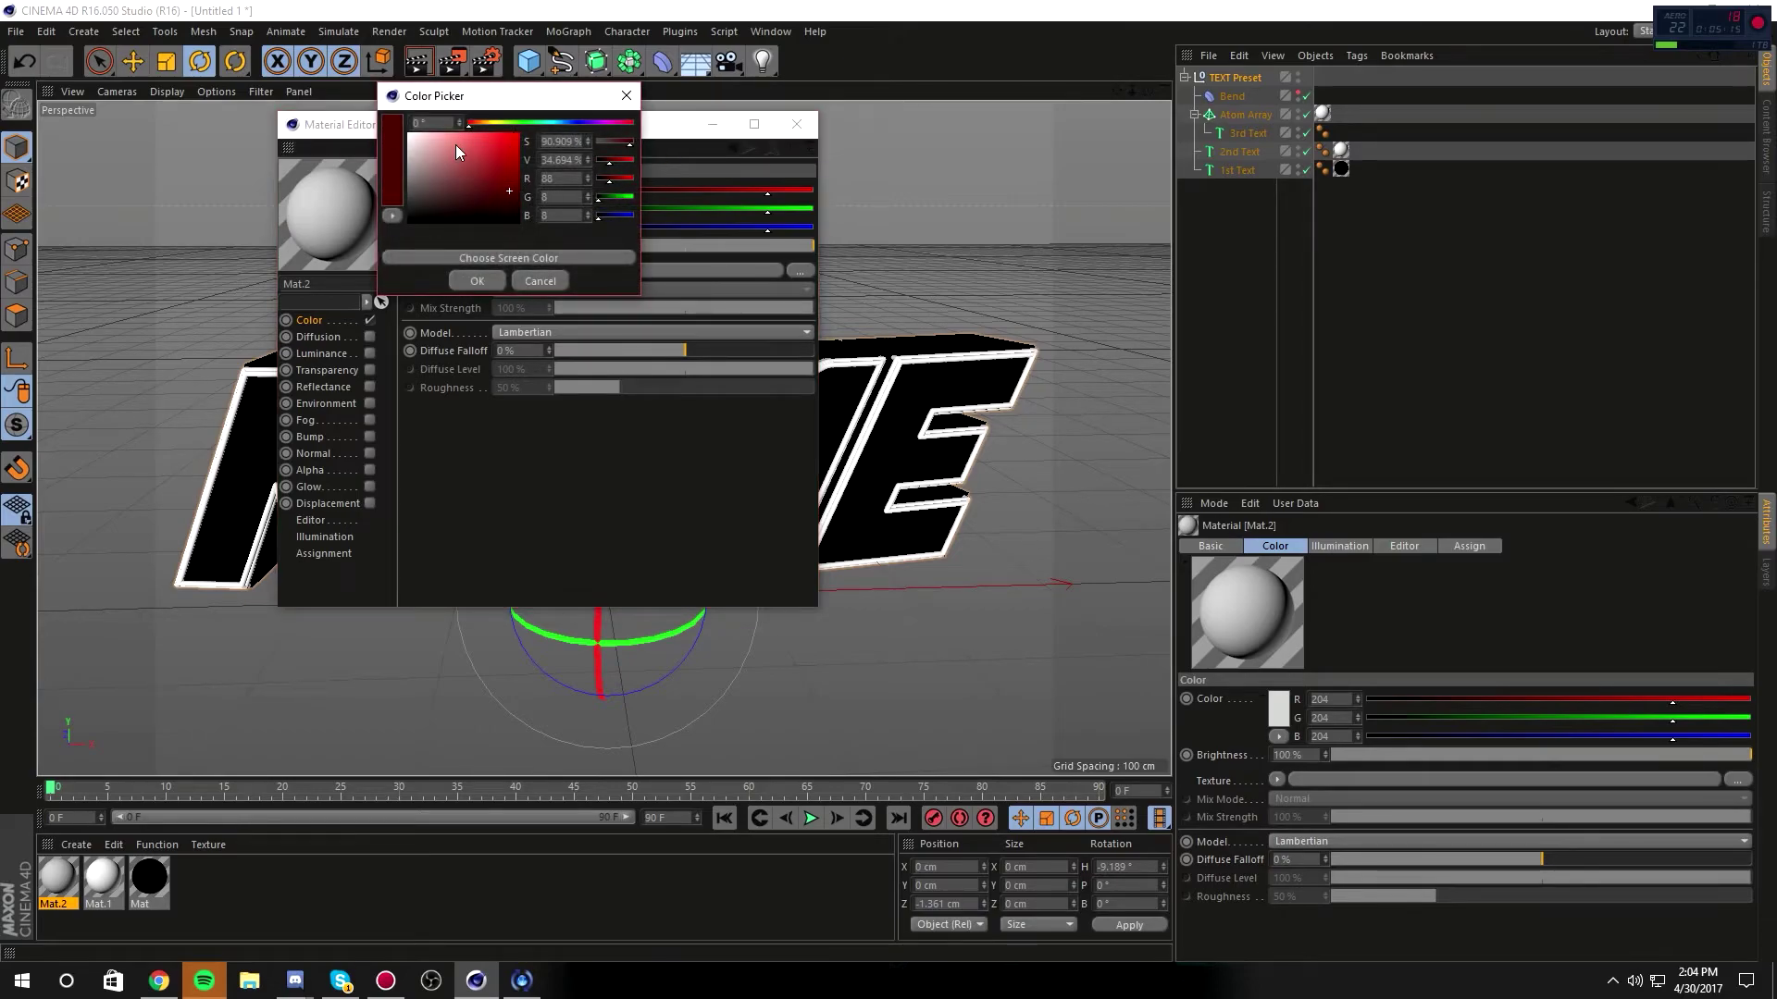
mouse_move(455, 145)
left_mouse_down()
mouse_move(488, 117)
mouse_move(481, 147)
left_mouse_up()
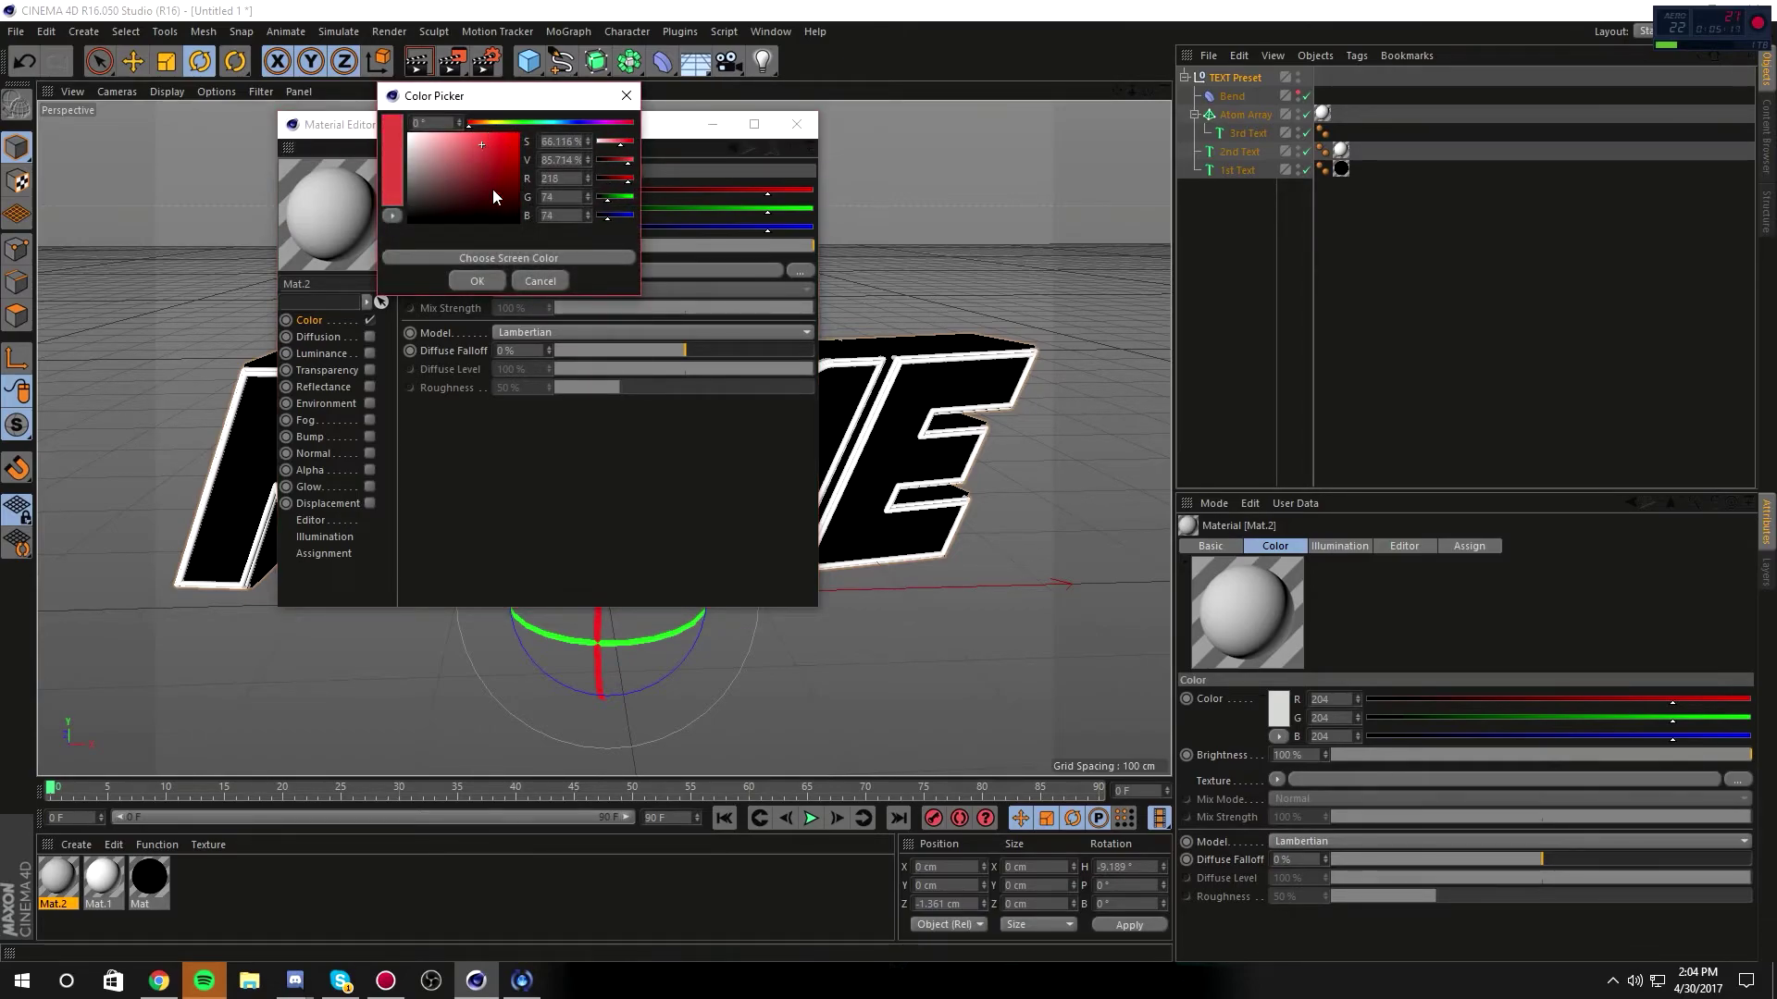
left_click(479, 281)
left_click(796, 124)
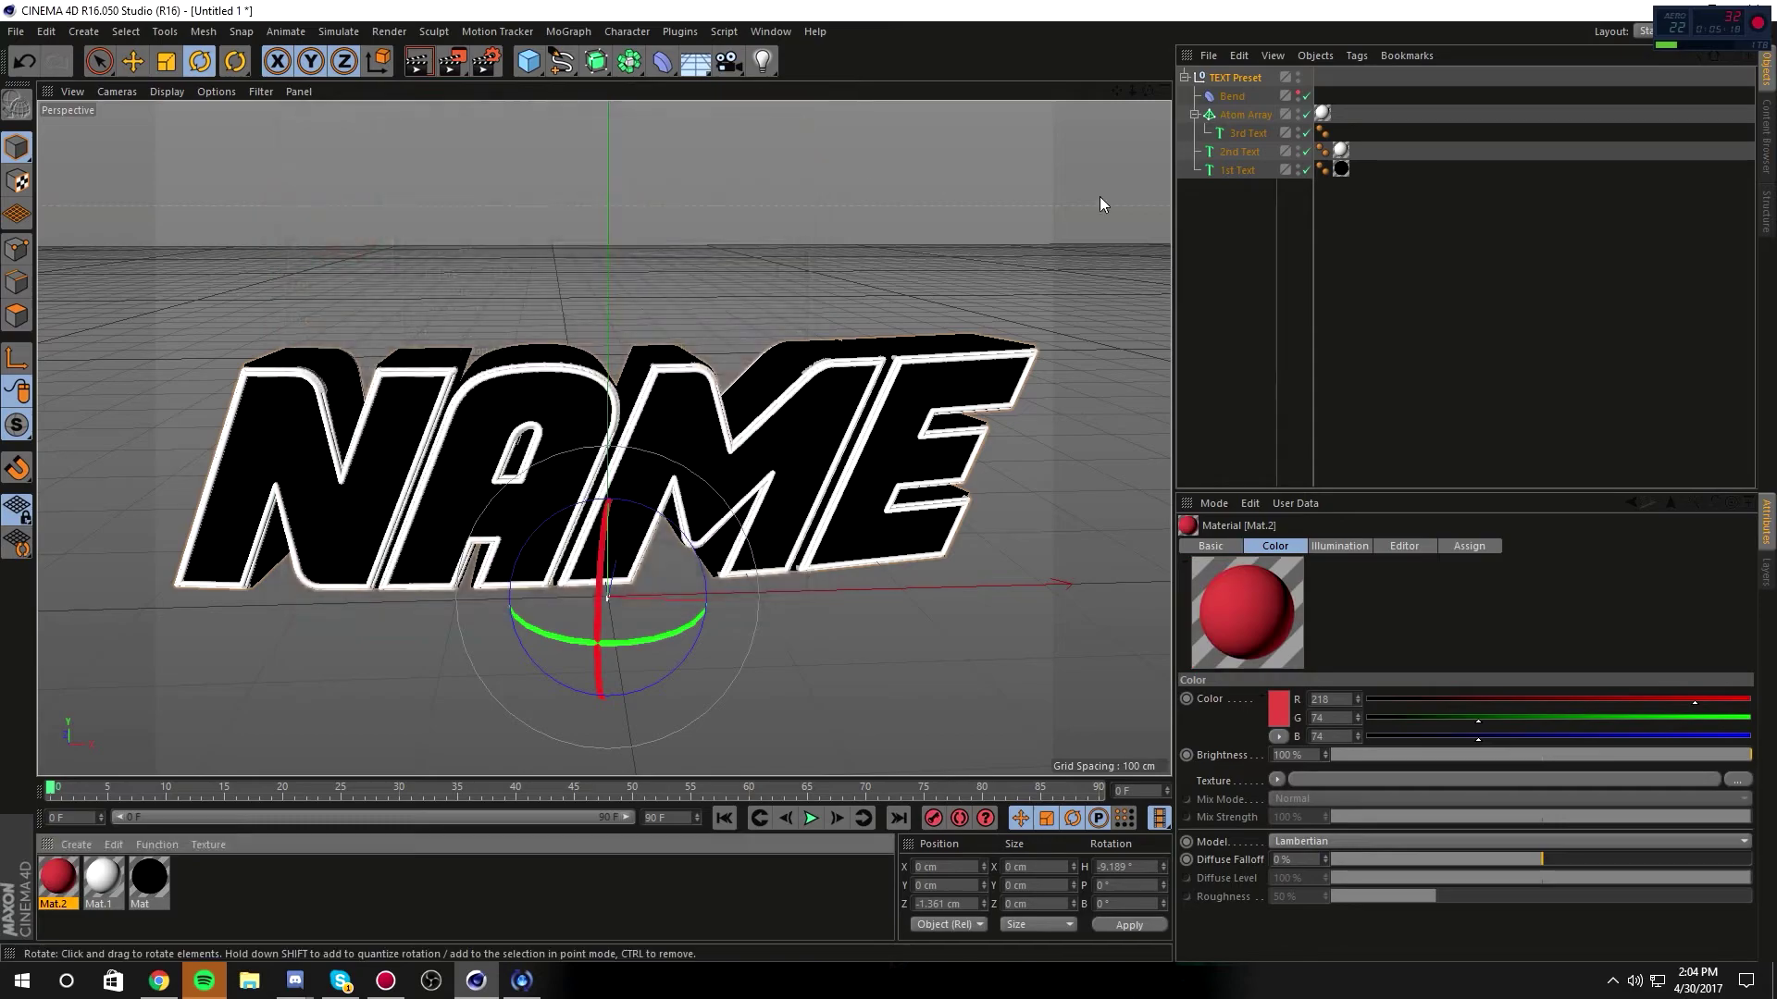
left_click(1240, 152)
Step: Make 1st Text editable, expand it to its letters, and delete its black texture tag
left_click(1238, 168)
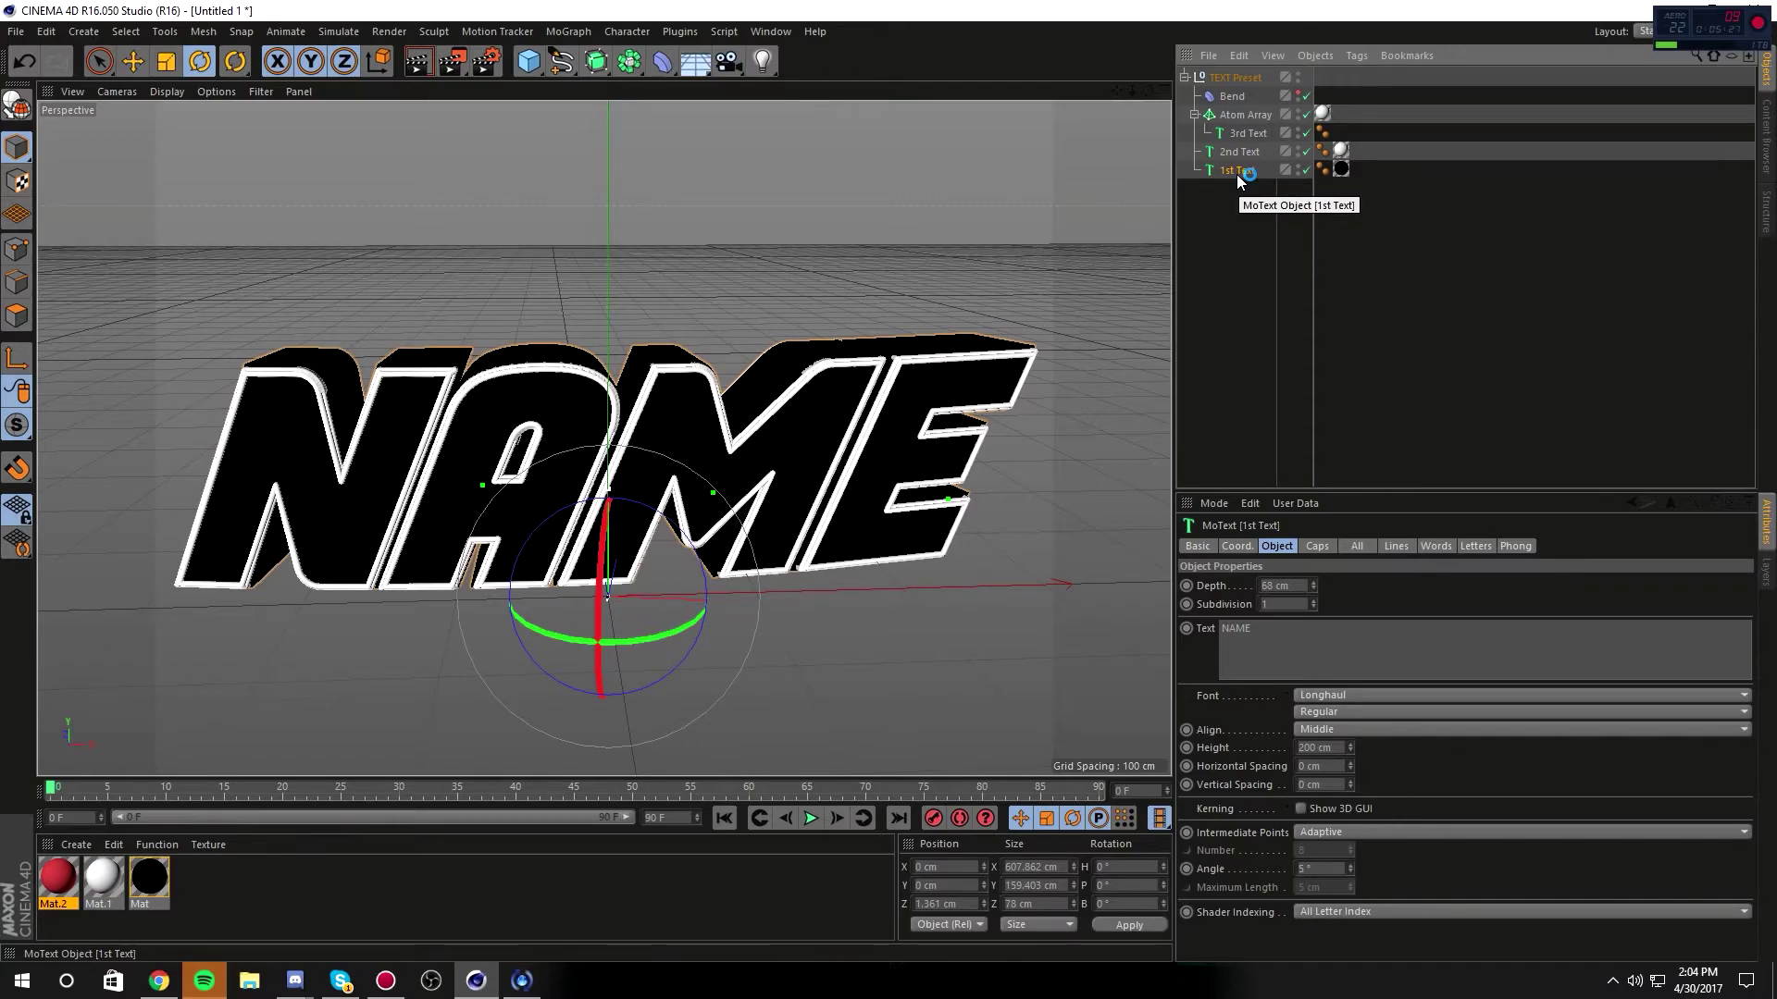
key("c")
left_click(1193, 170)
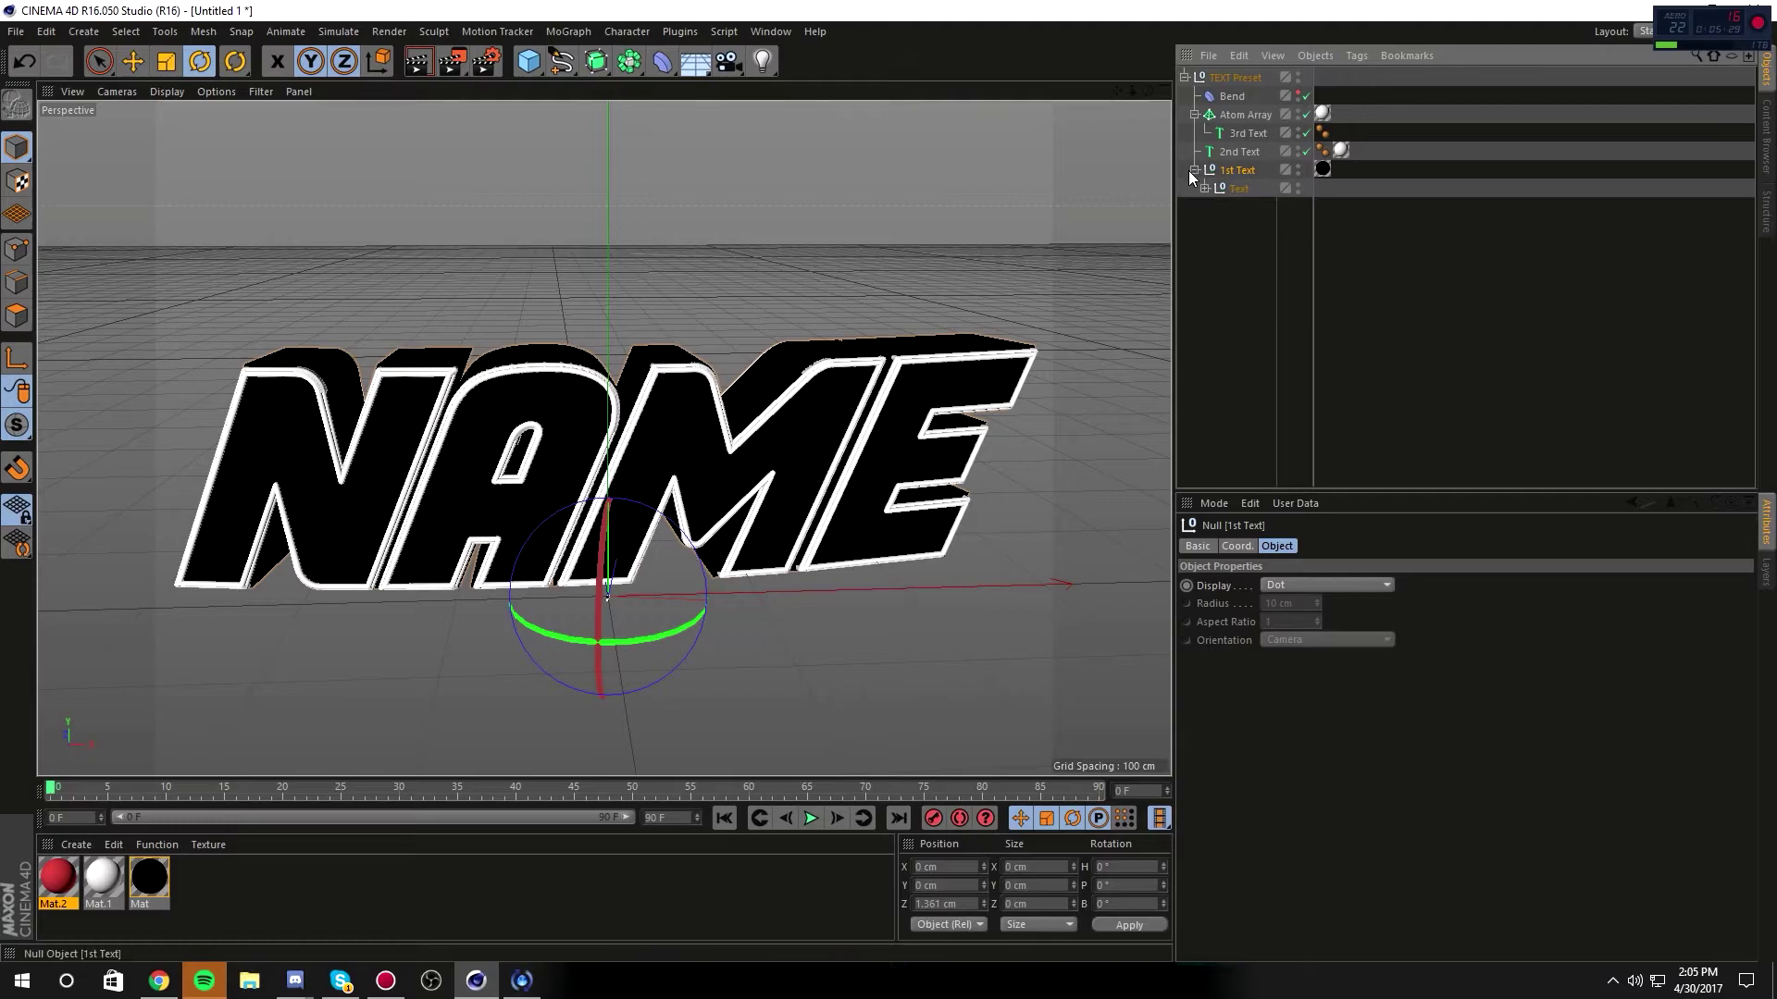
left_click(1215, 206)
left_click(1225, 225)
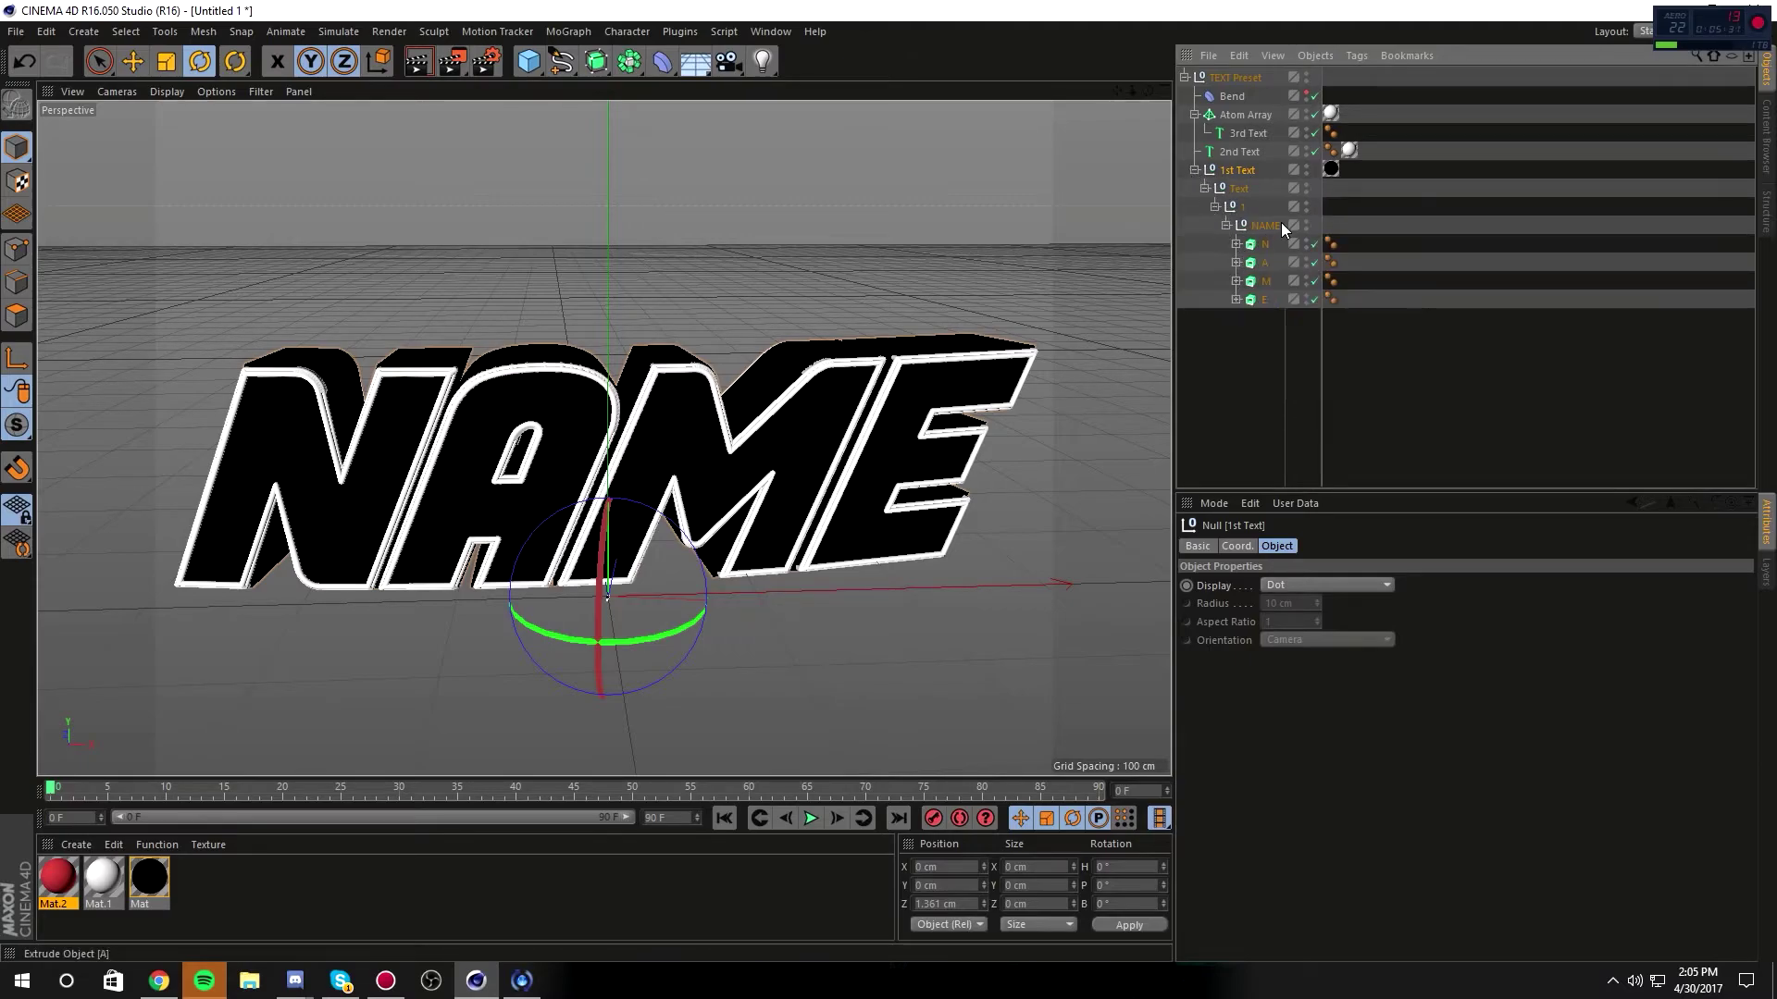
left_click(1329, 170)
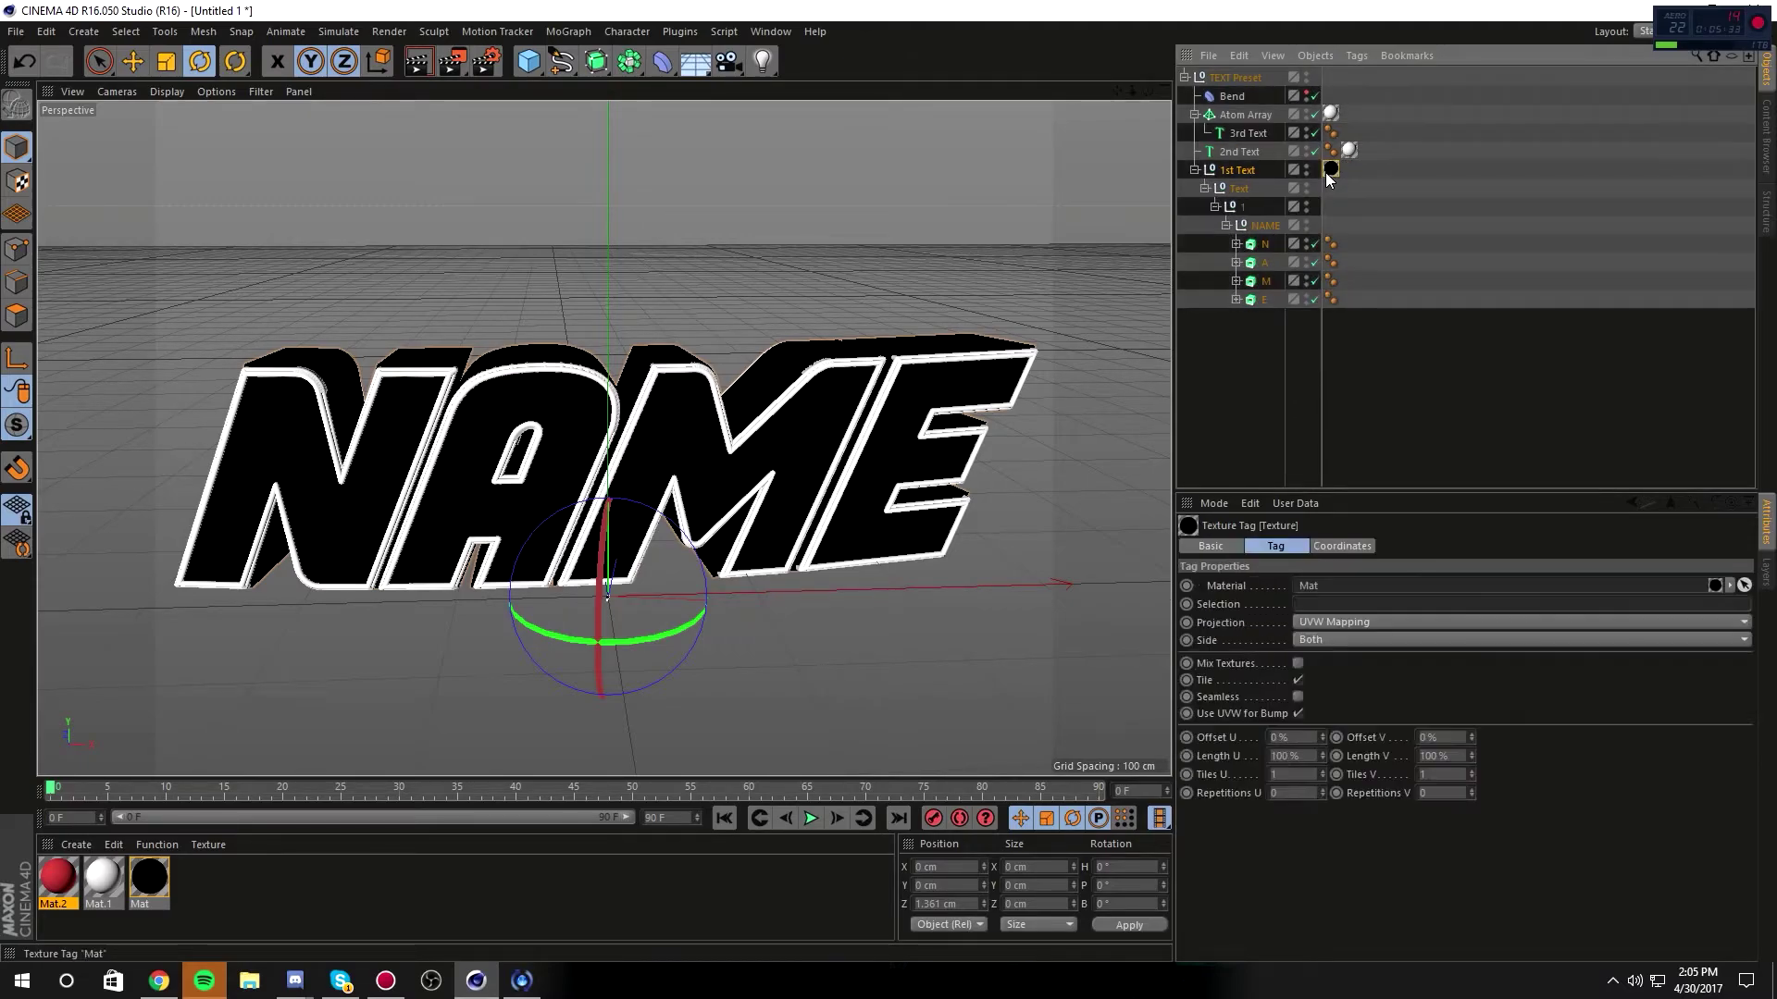
key("Delete")
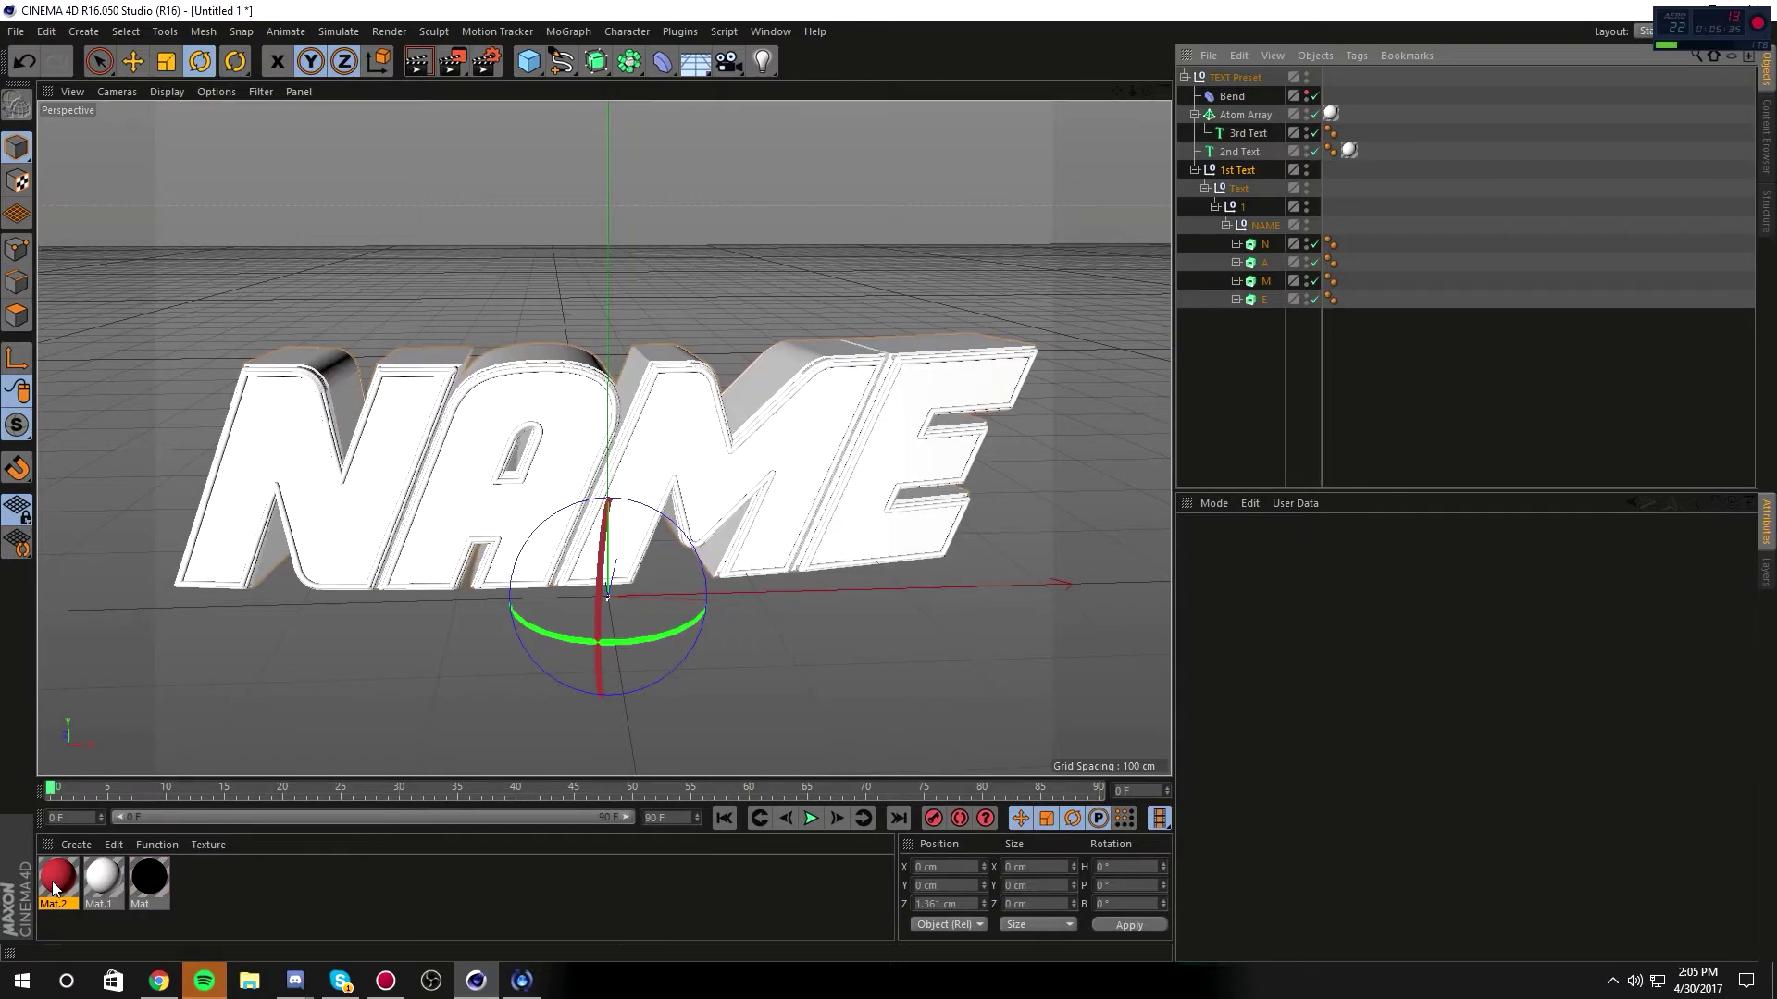
Step: Apply red Mat.2 to letters N and M, and black Mat to A and E
left_click_drag(58, 891, 1255, 260)
left_click_drag(141, 890, 1330, 262)
key("Delete")
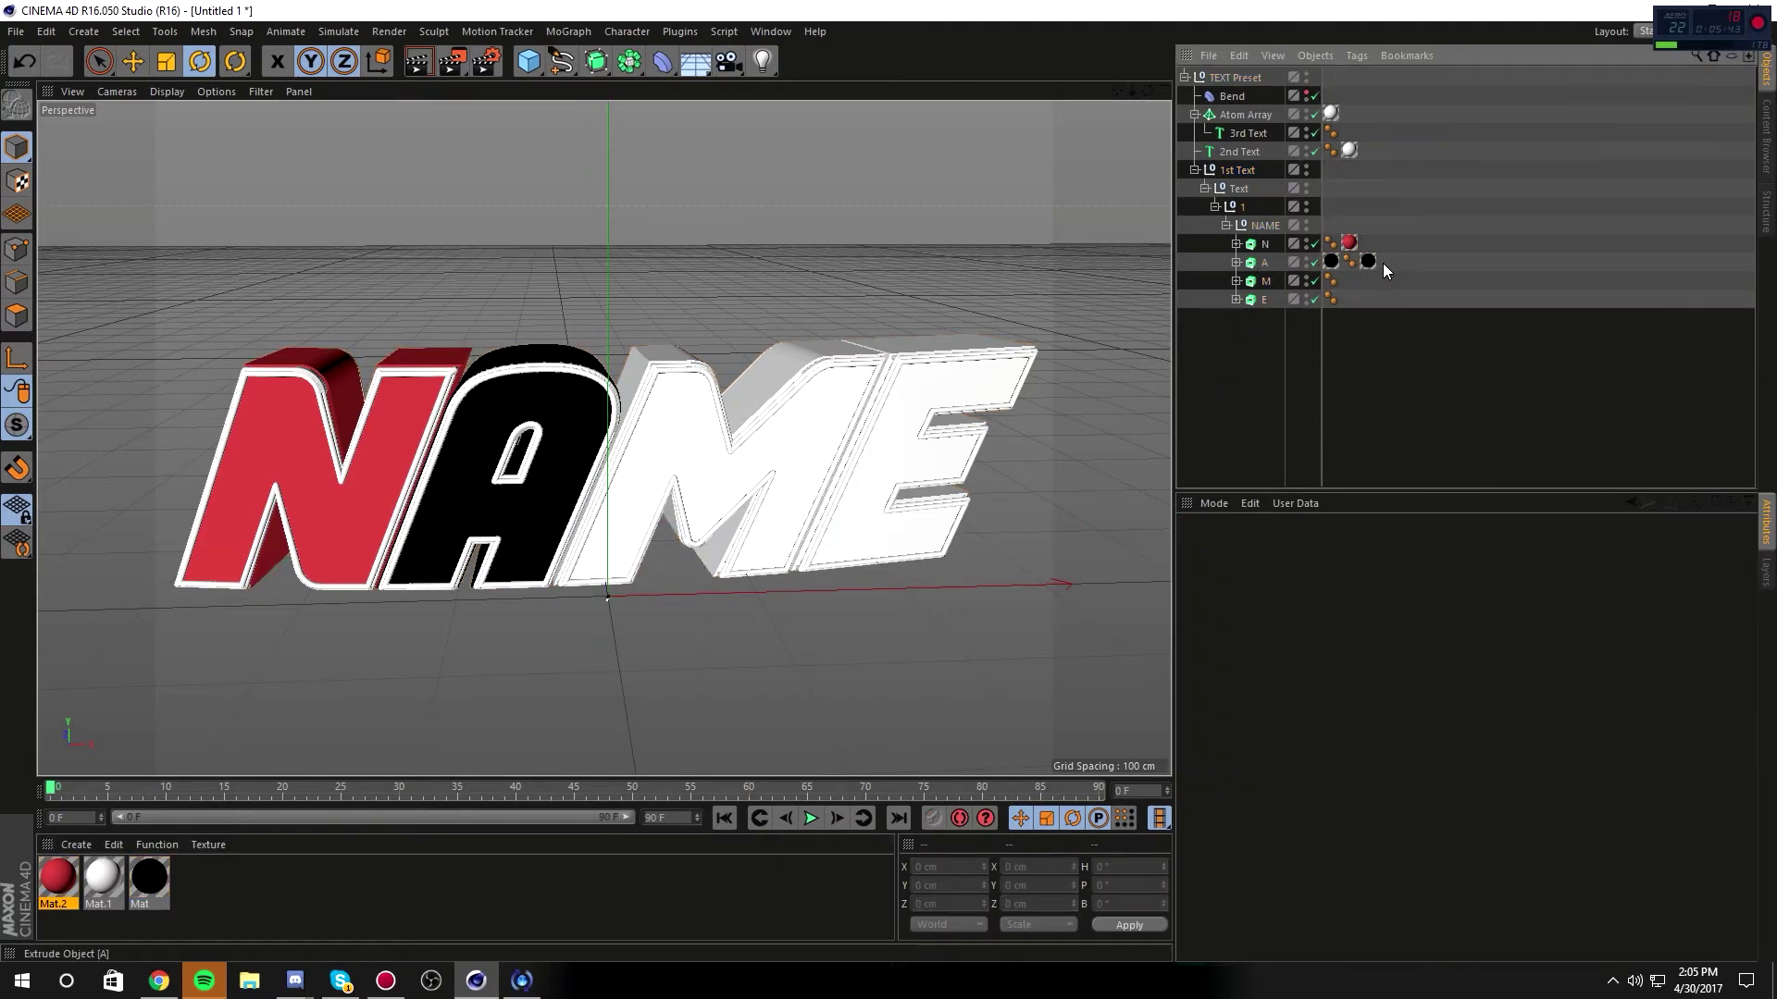
left_click_drag(98, 884, 1286, 284)
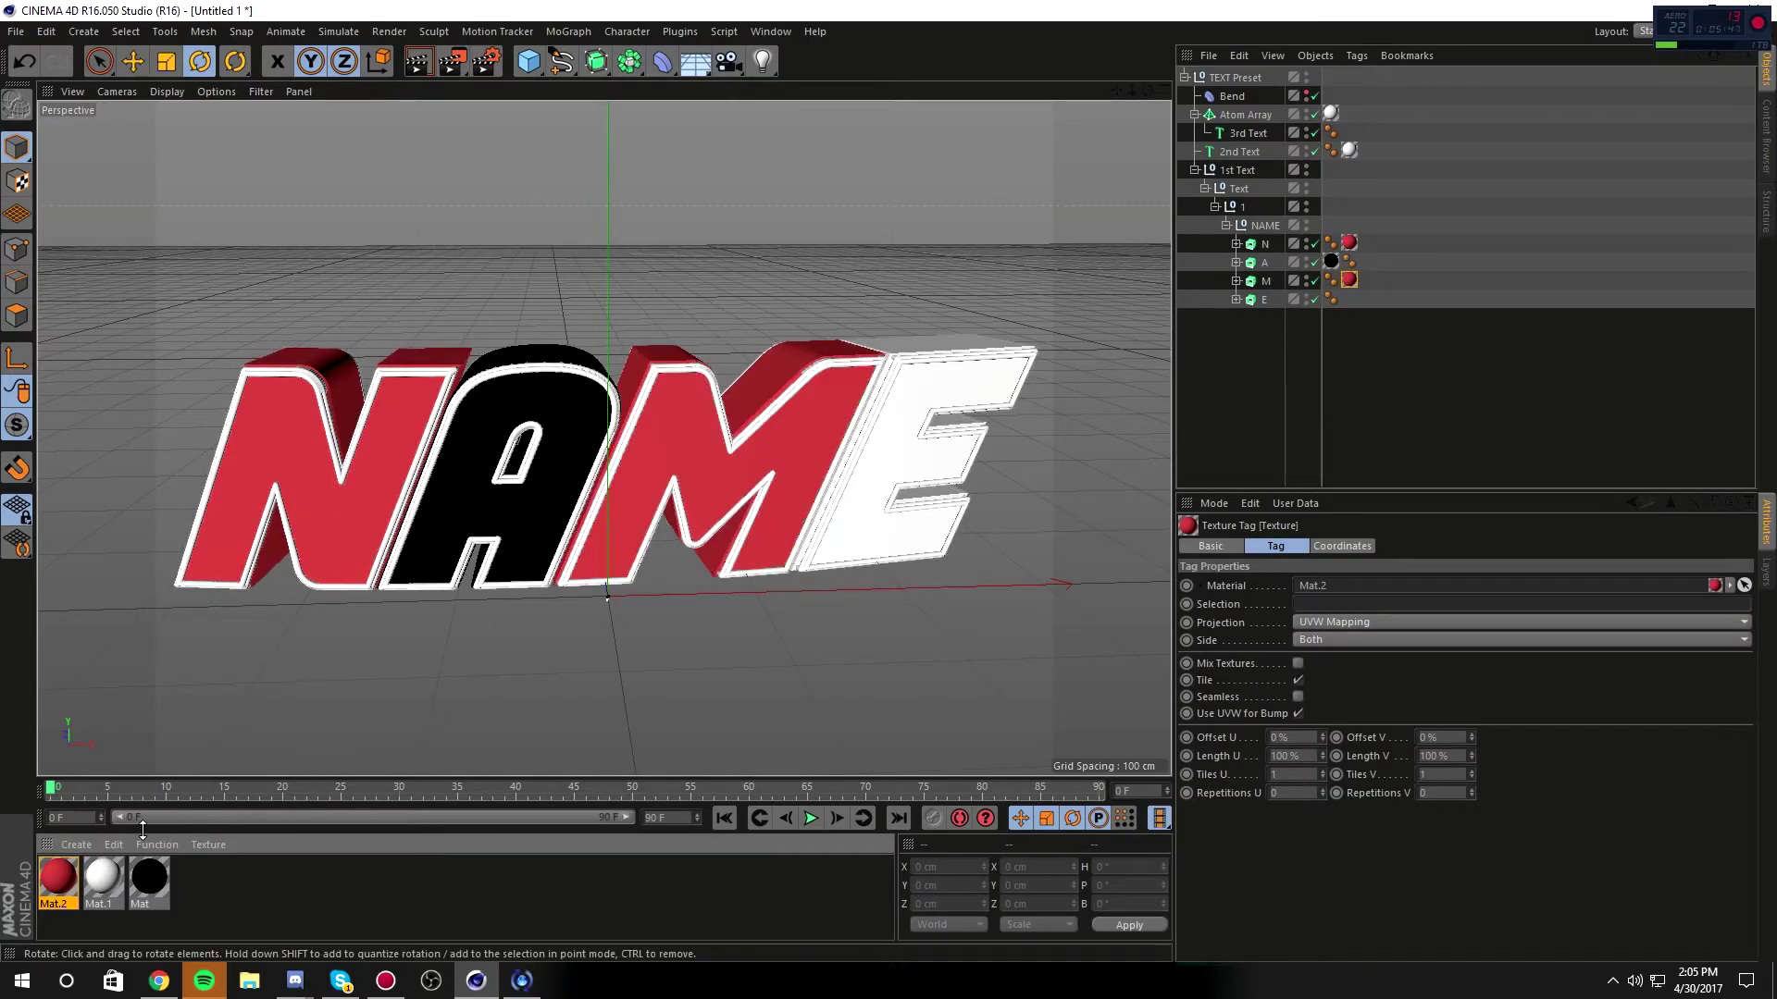
left_click_drag(400, 756, 1265, 300)
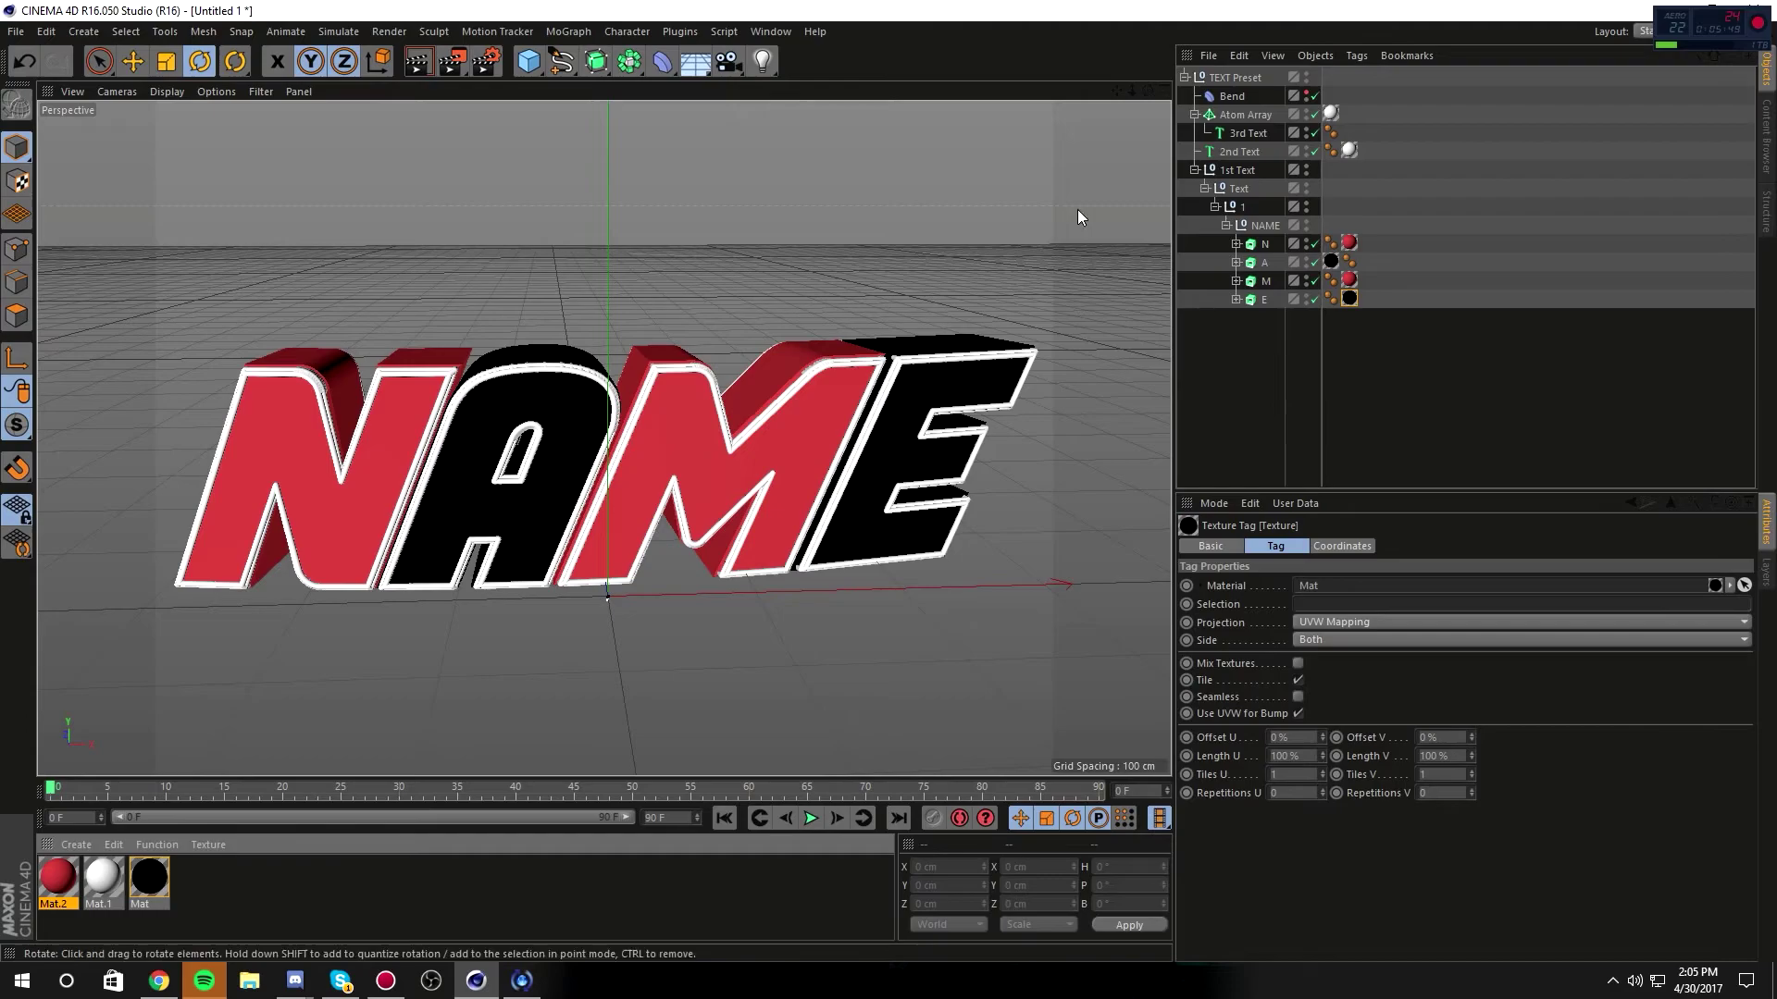
left_click_drag(1149, 90, 1150, 96)
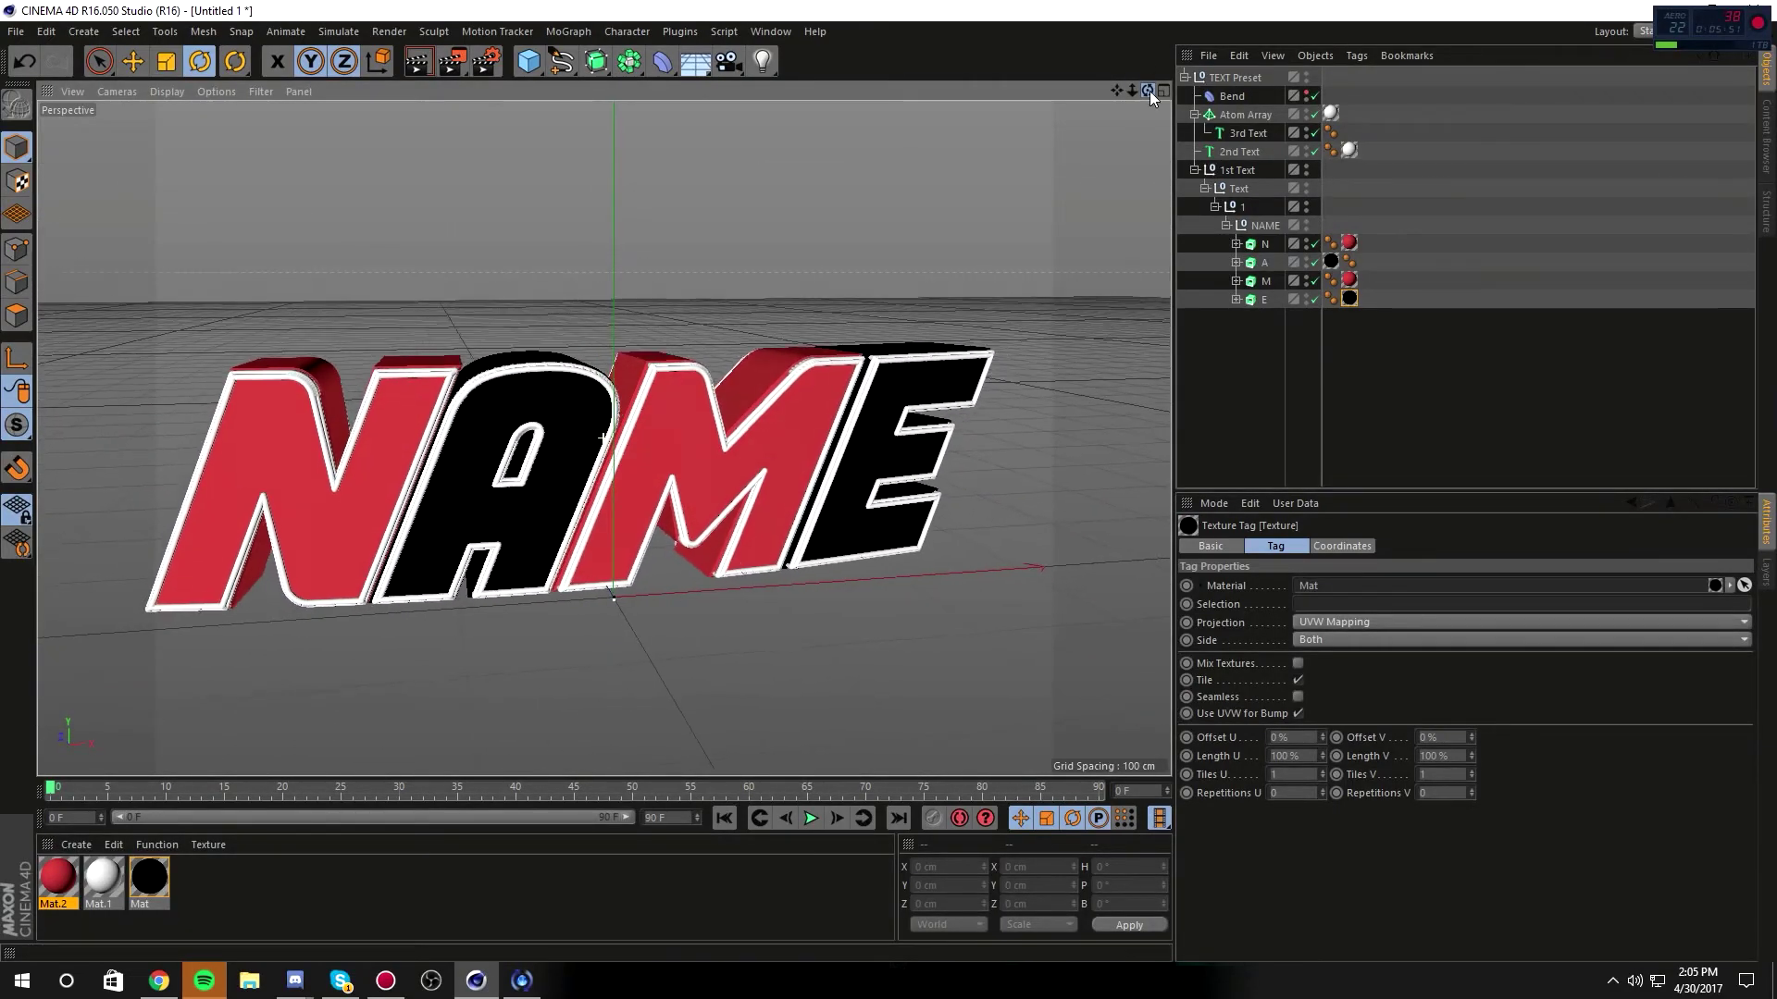
Step: Lighten the Mat material's colour from black to dark grey (RGB 85)
double_click(1351, 298)
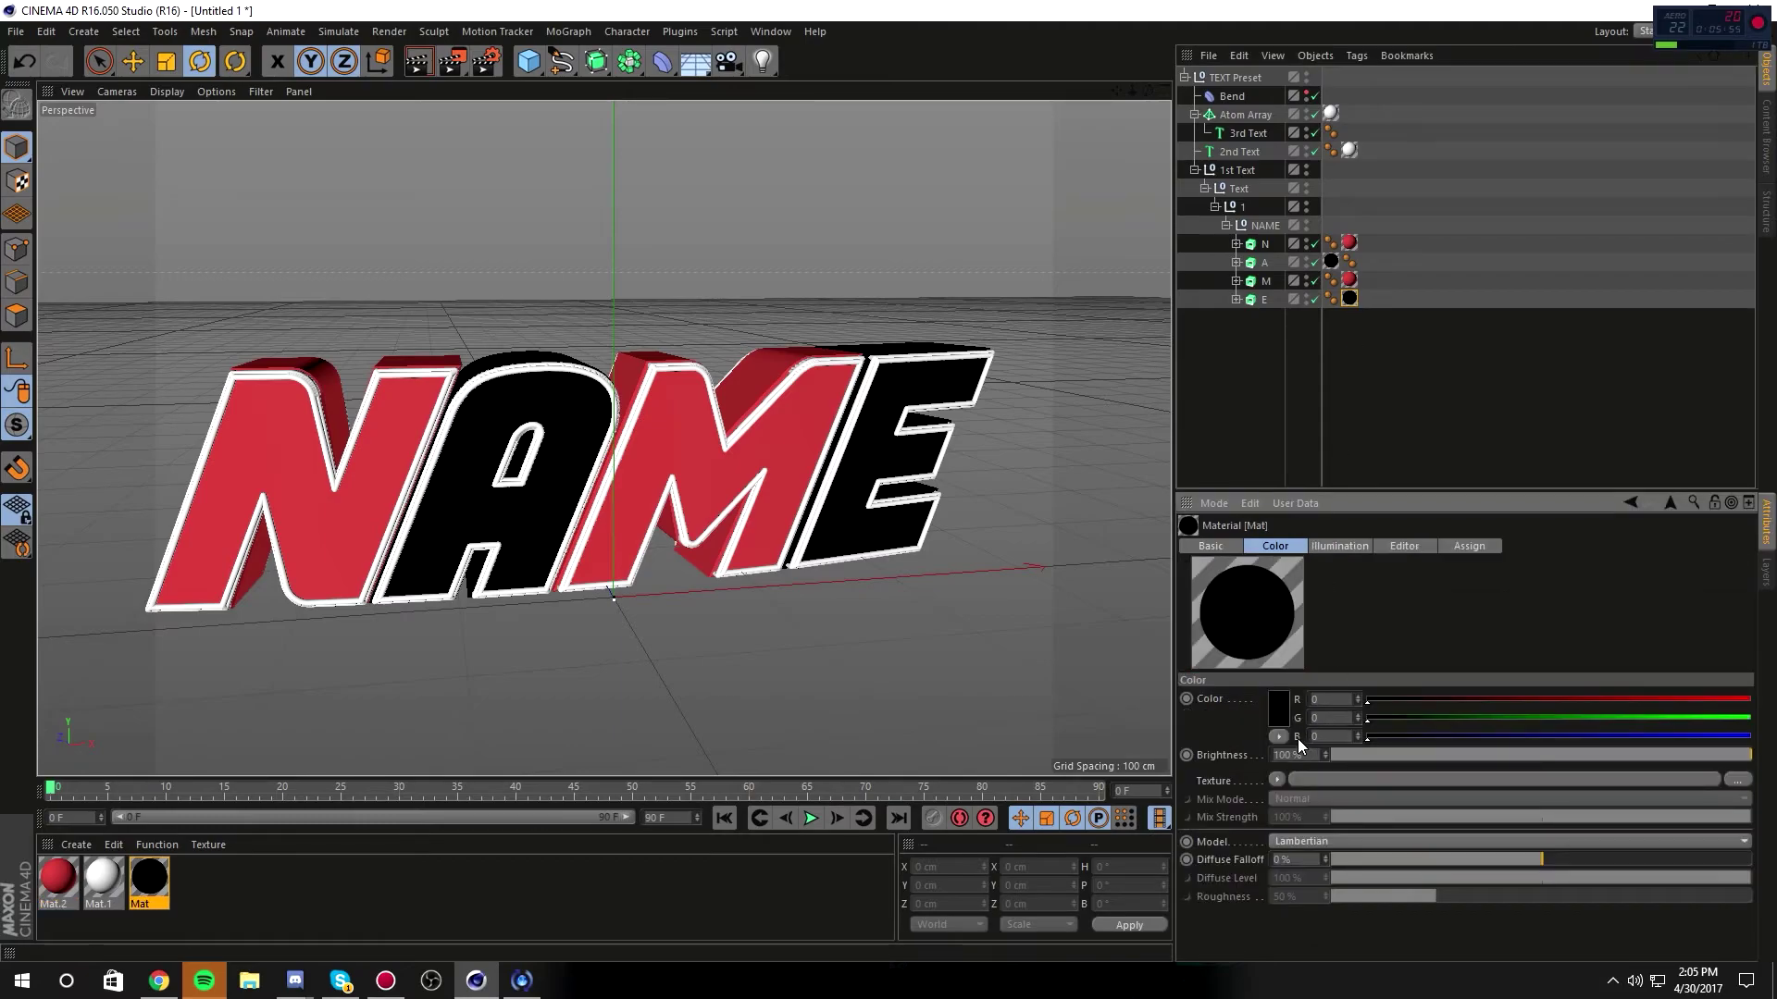
double_click(149, 879)
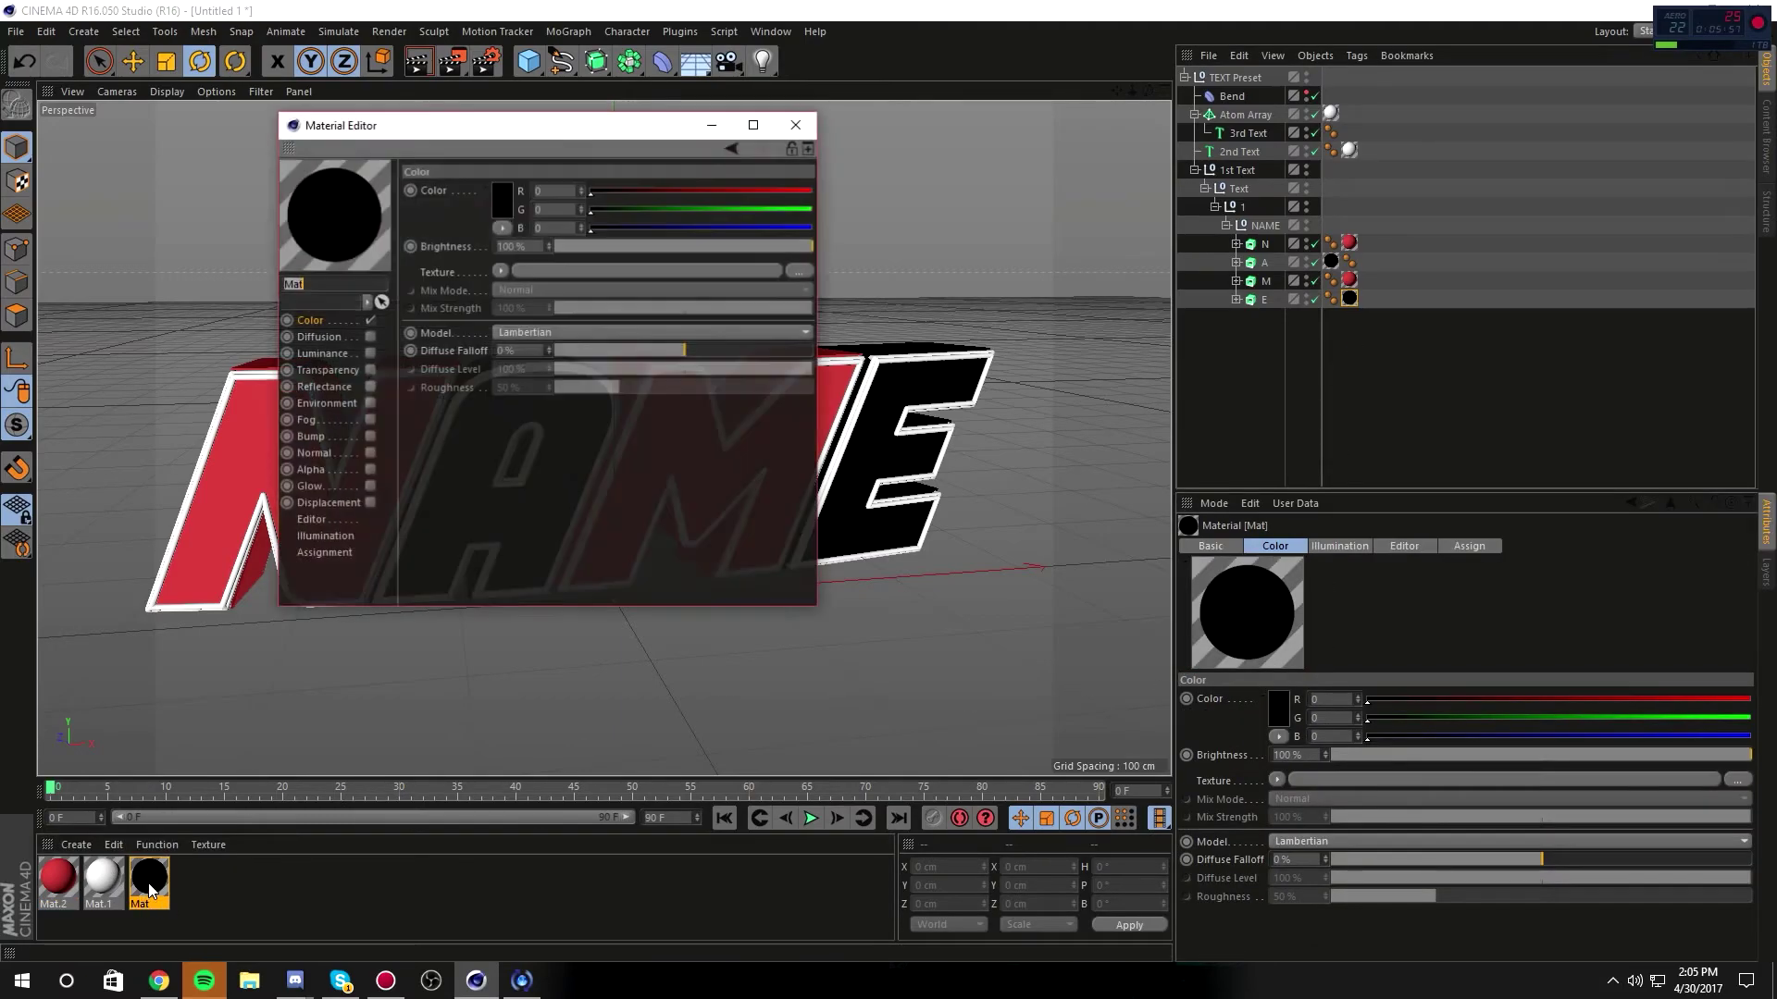
left_click(507, 194)
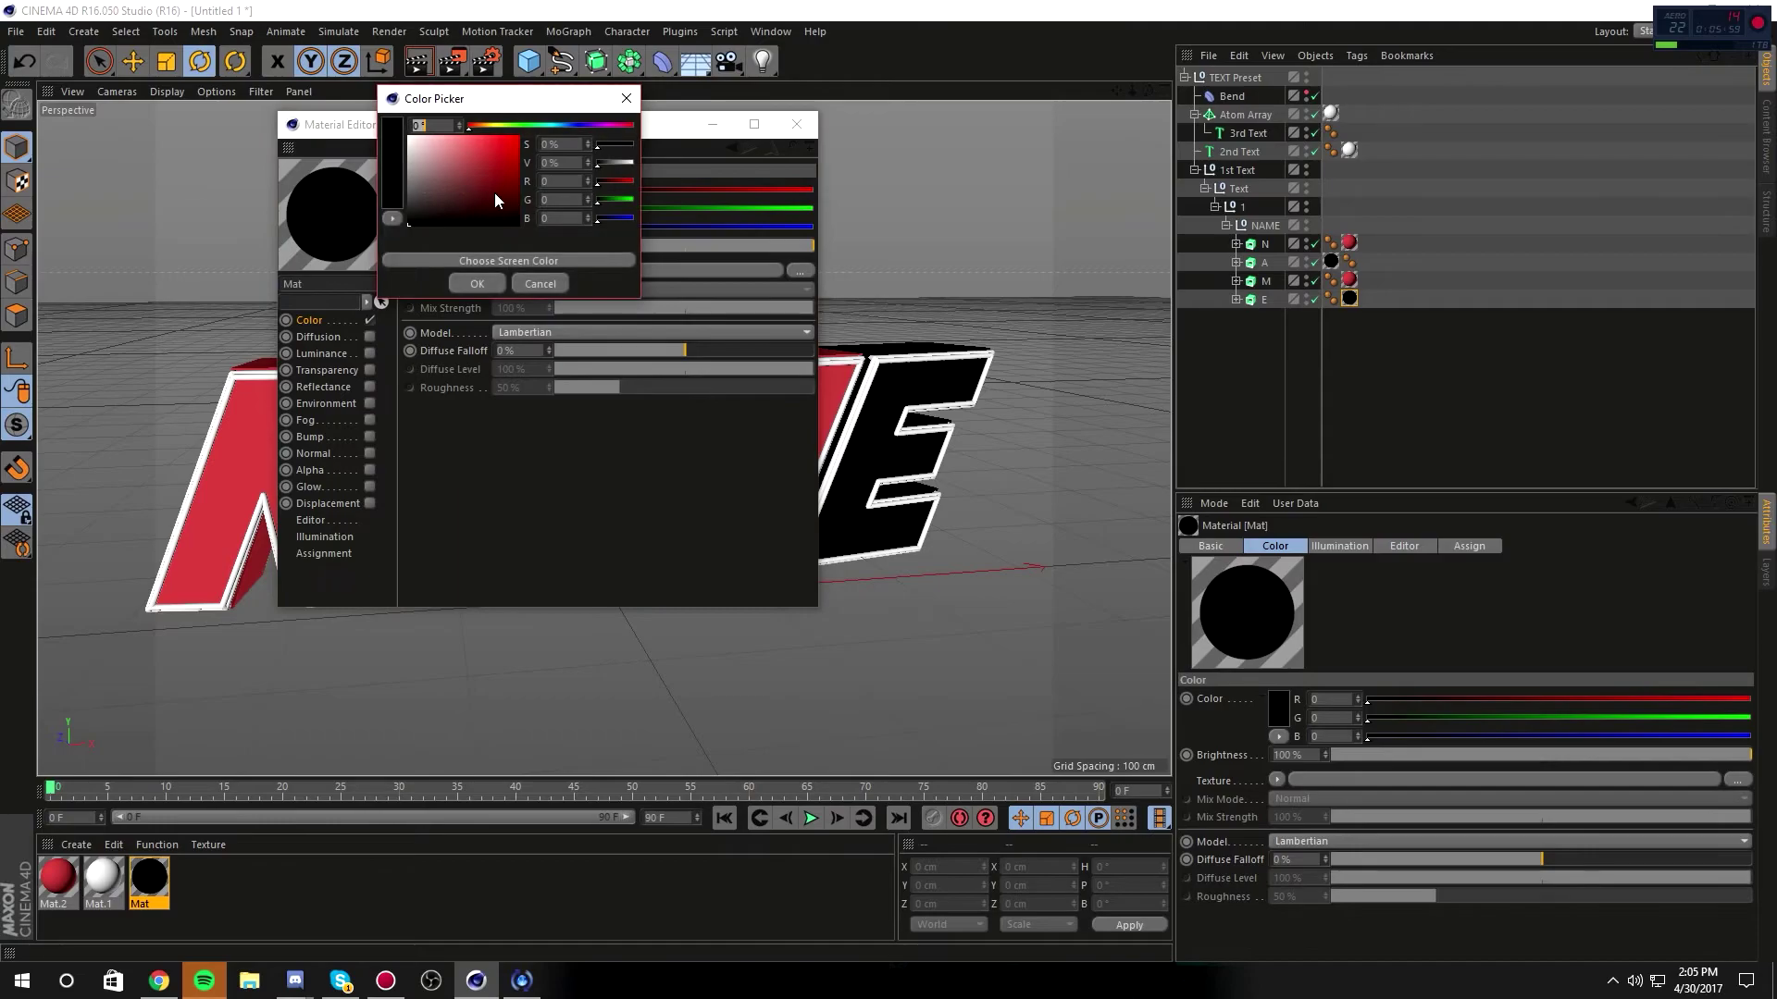
left_click_drag(439, 209, 384, 194)
left_click(478, 283)
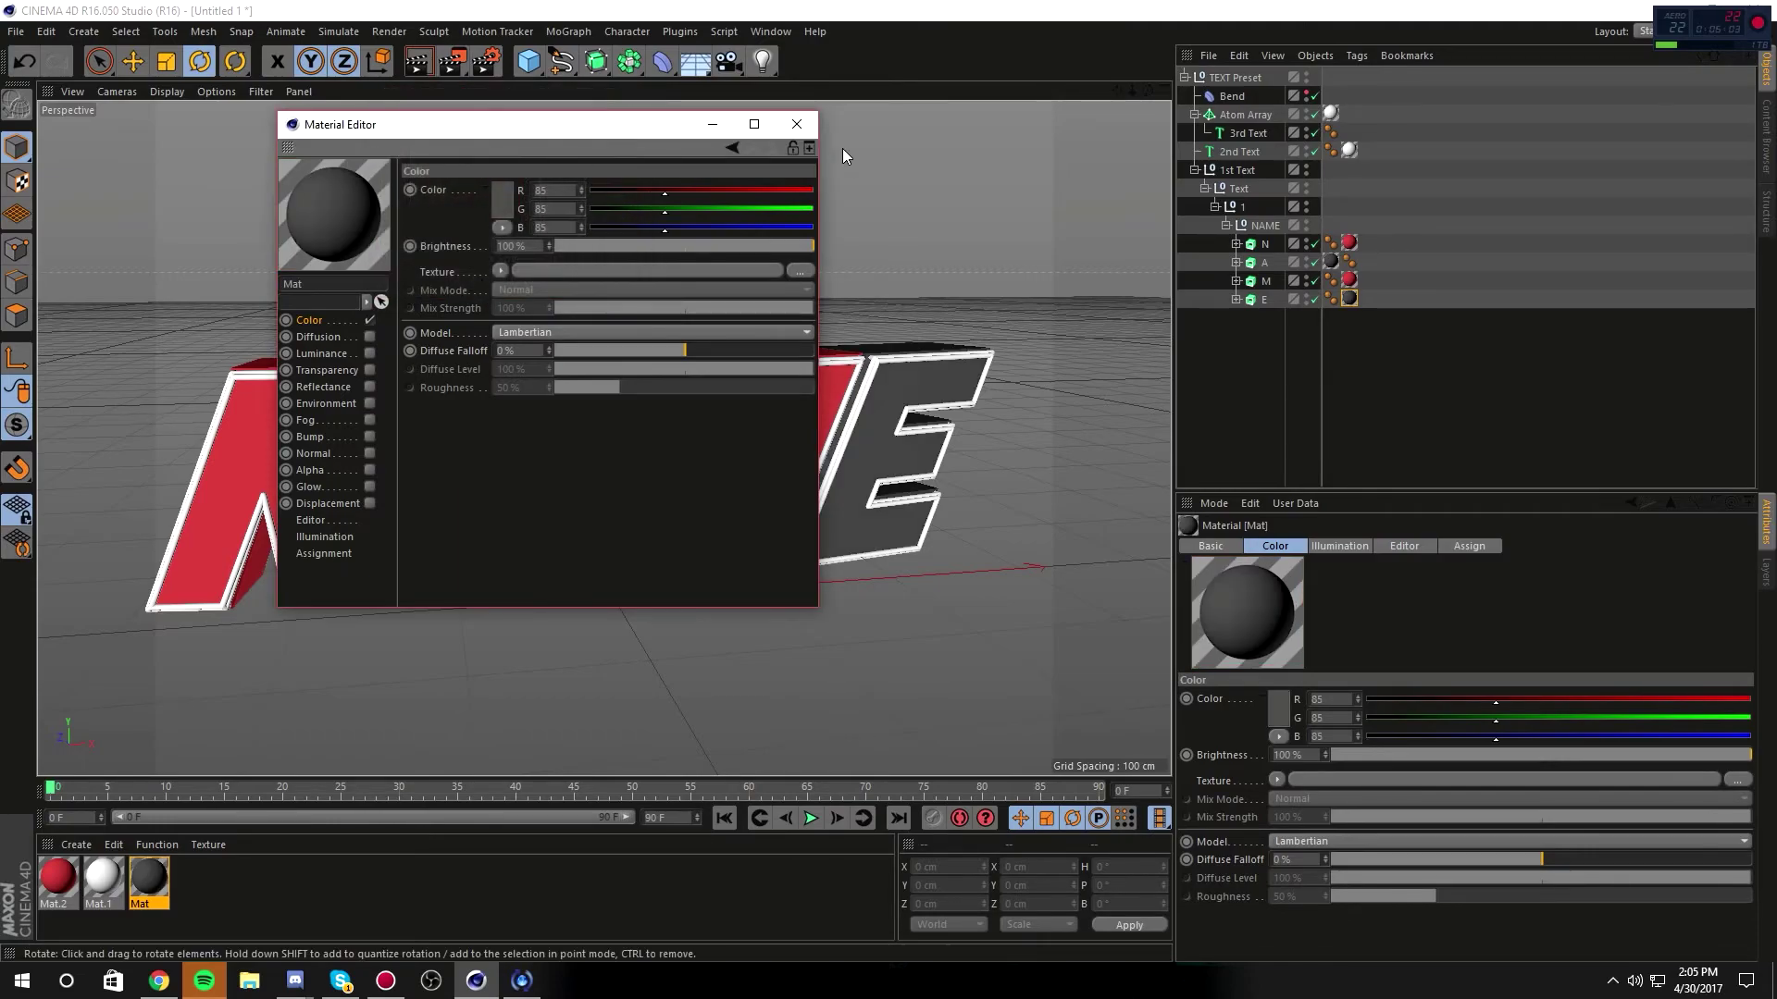
left_click(796, 124)
mouse_move(1146, 91)
left_mouse_down()
mouse_move(1098, 110)
mouse_move(1165, 83)
left_mouse_up()
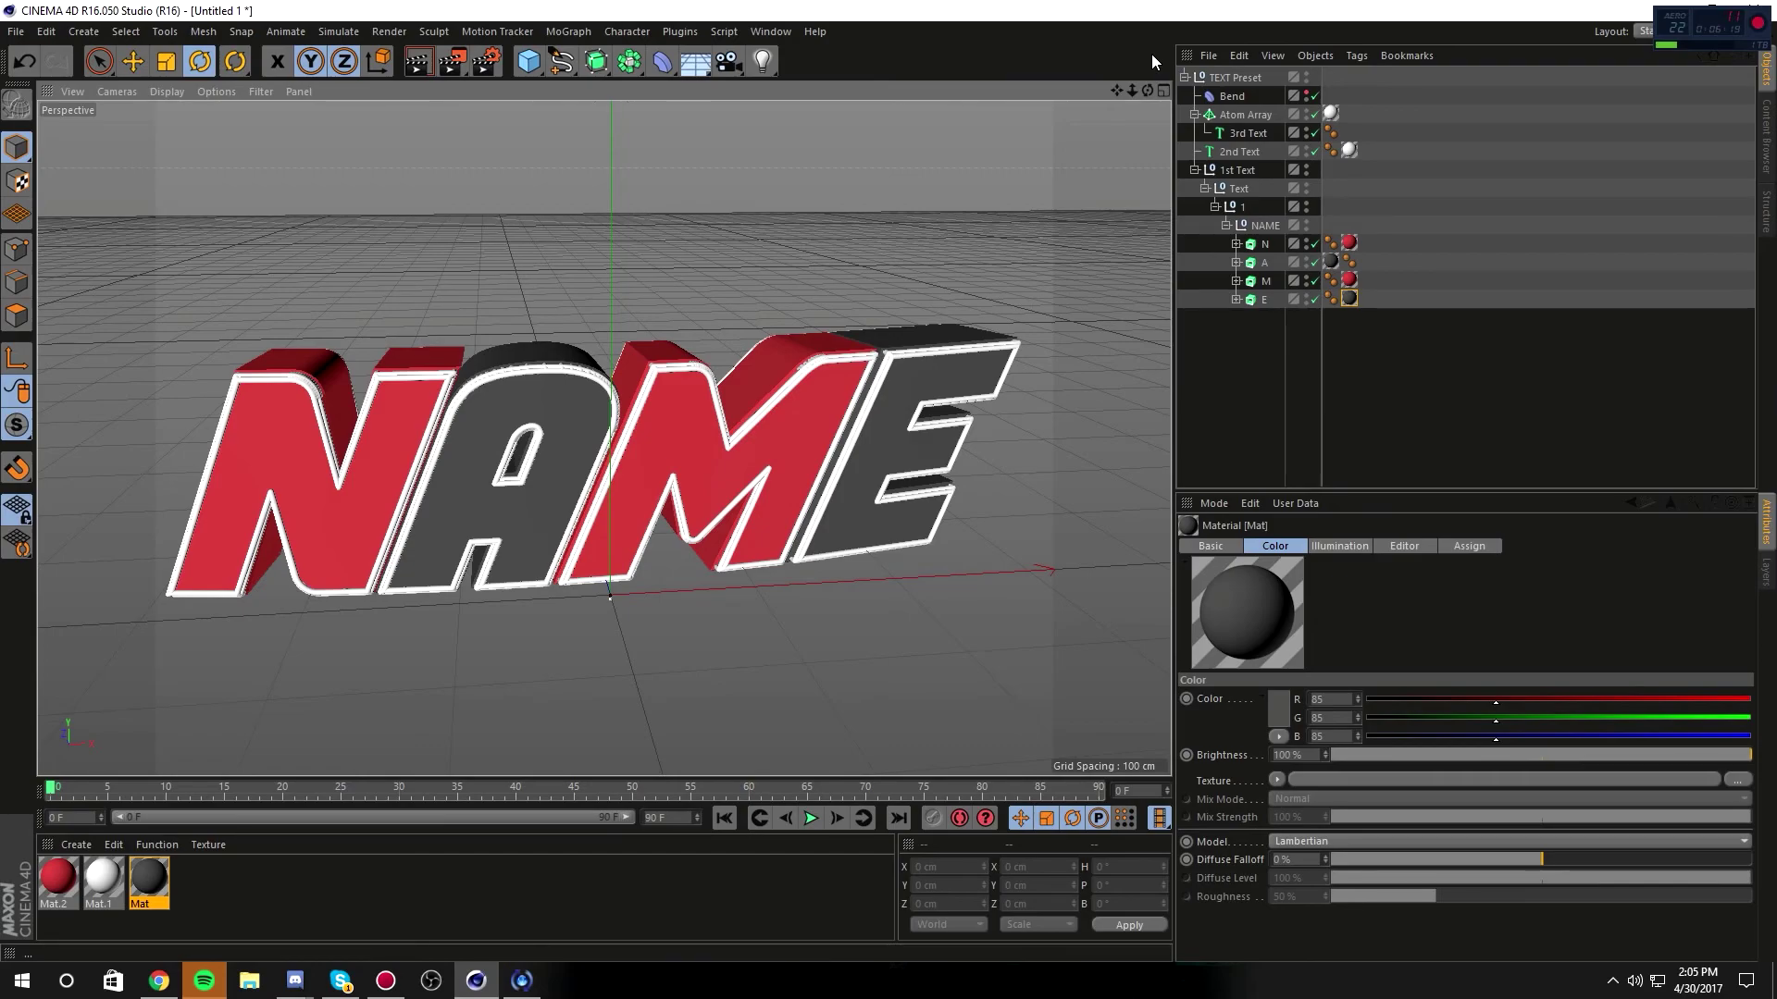
Step: Unlock the X axis and orbit slightly around the NAME text
left_click(275, 62)
left_click_drag(1144, 93, 1146, 96)
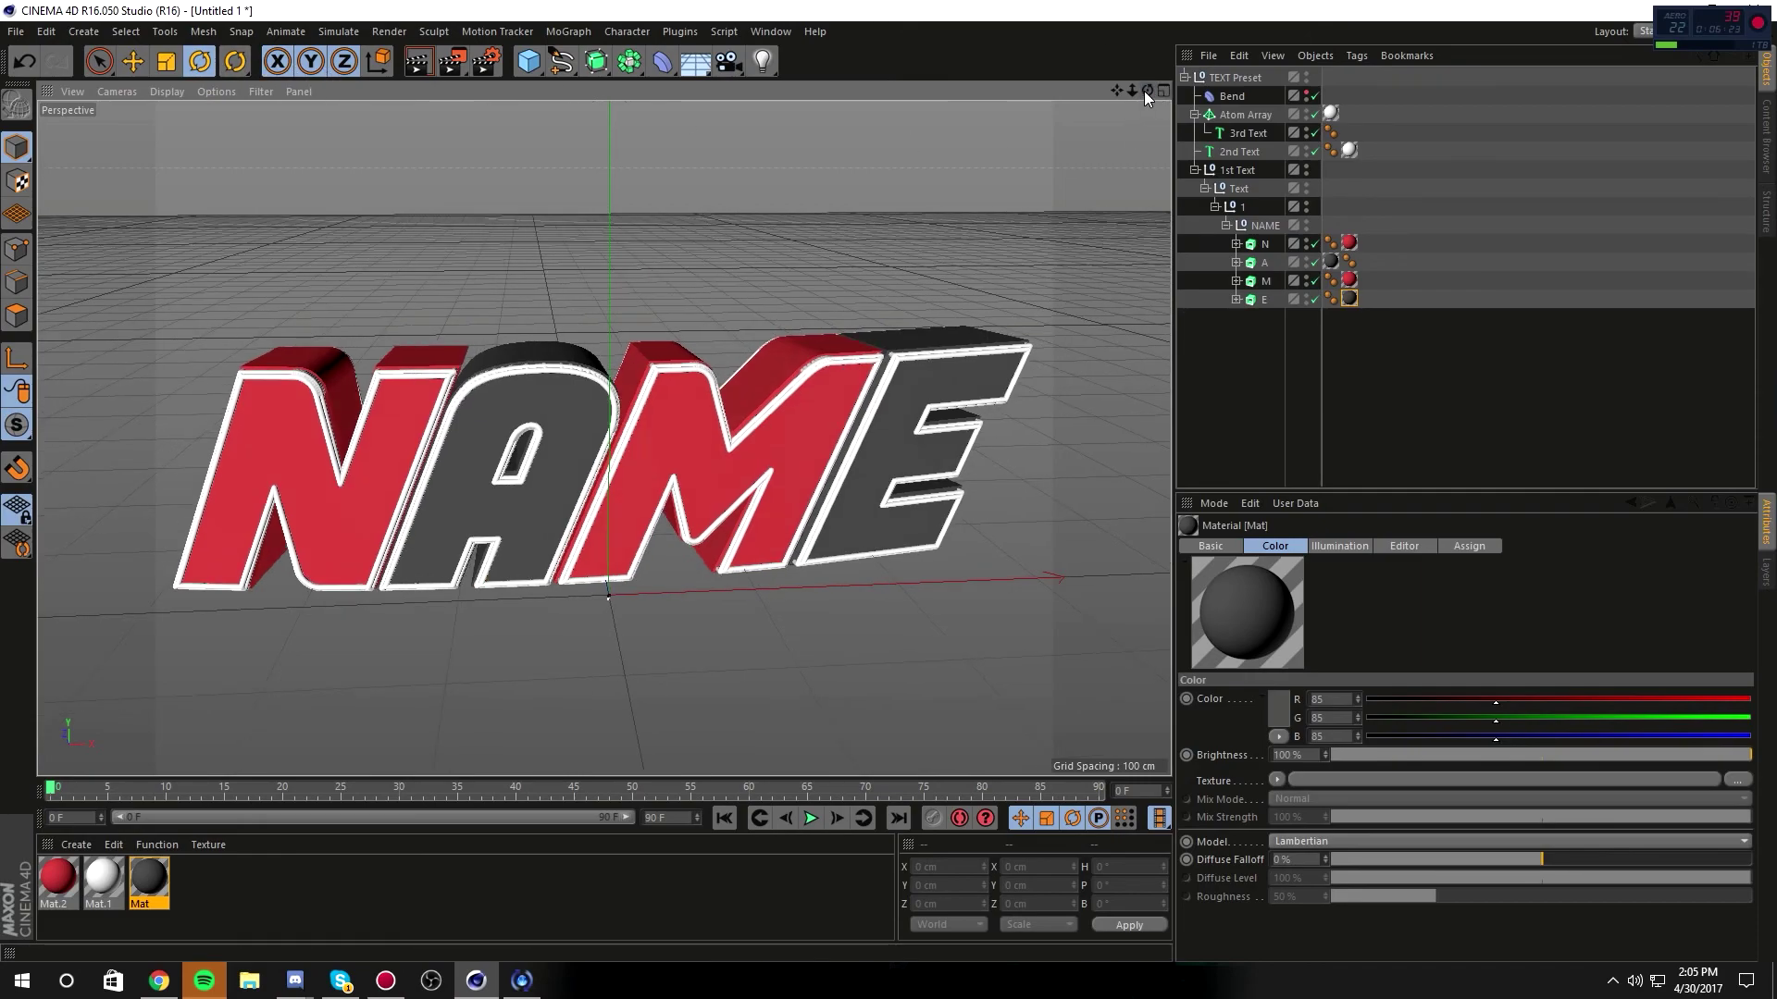